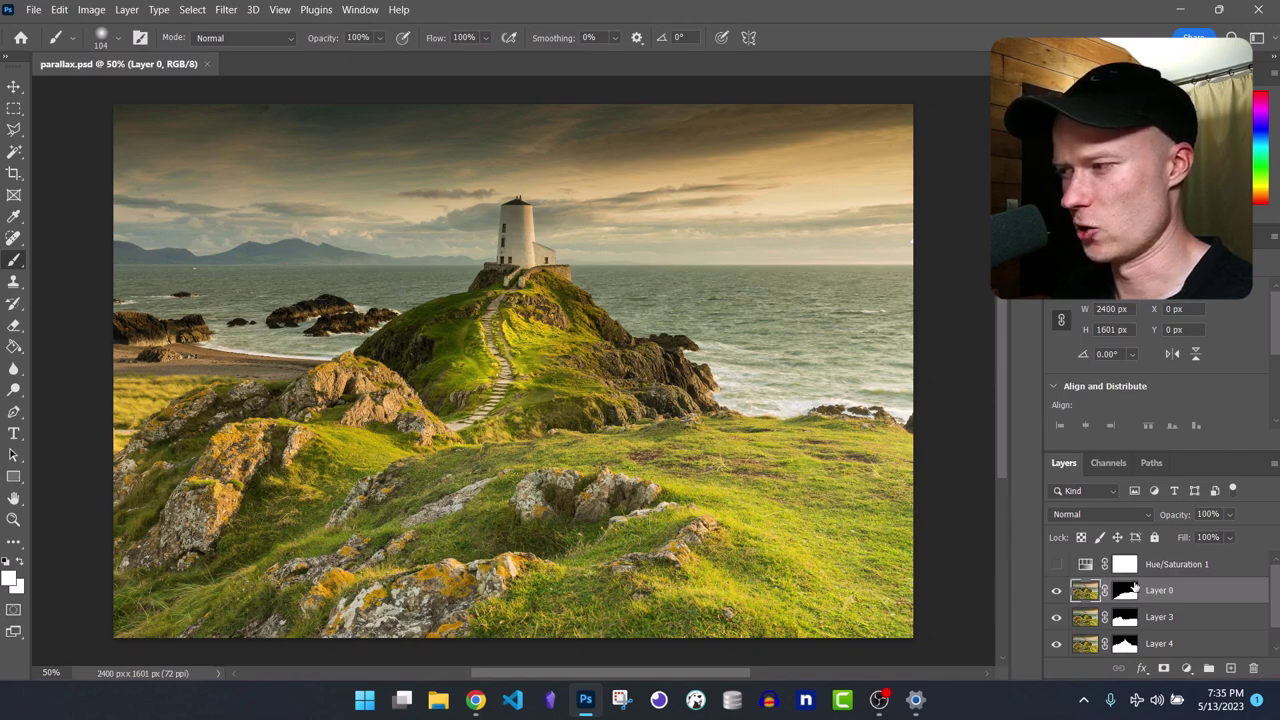
Step: Hide Layer 5, Layer 4, Layer 3 and Layer 0 one by one, and show them again to examine each cut-out
scroll(1135, 585, down, 1)
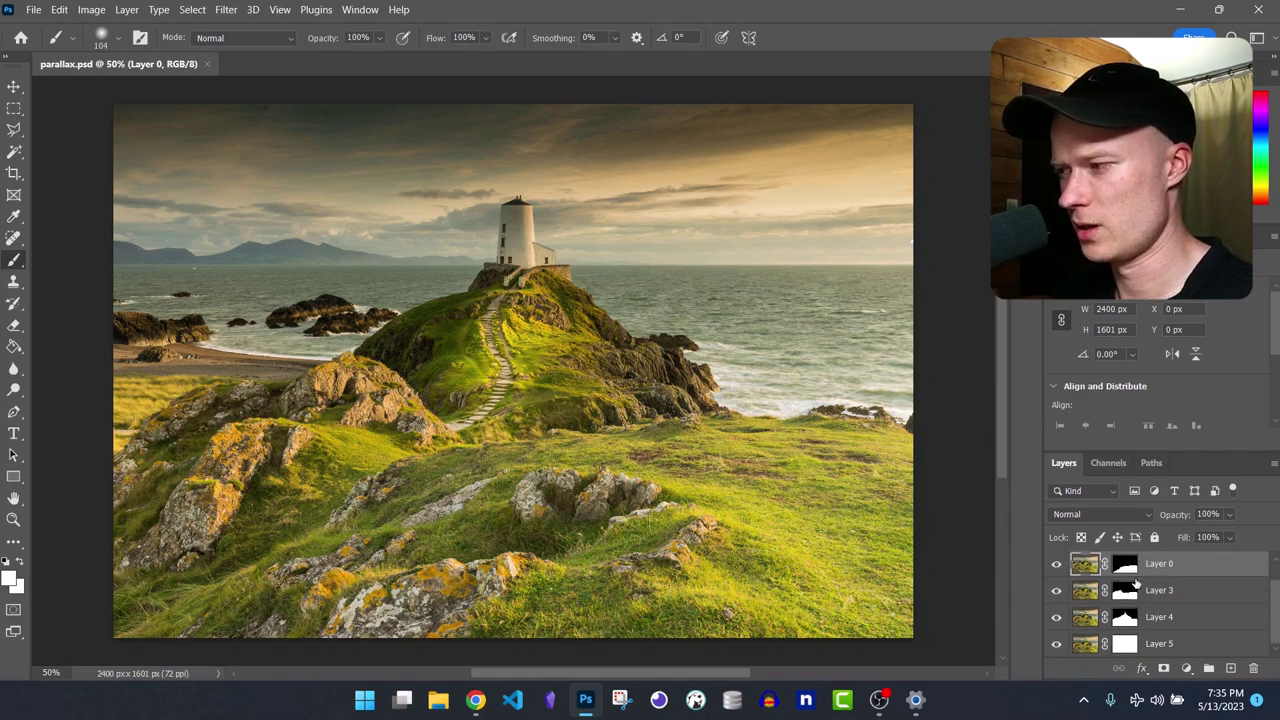
click(1057, 644)
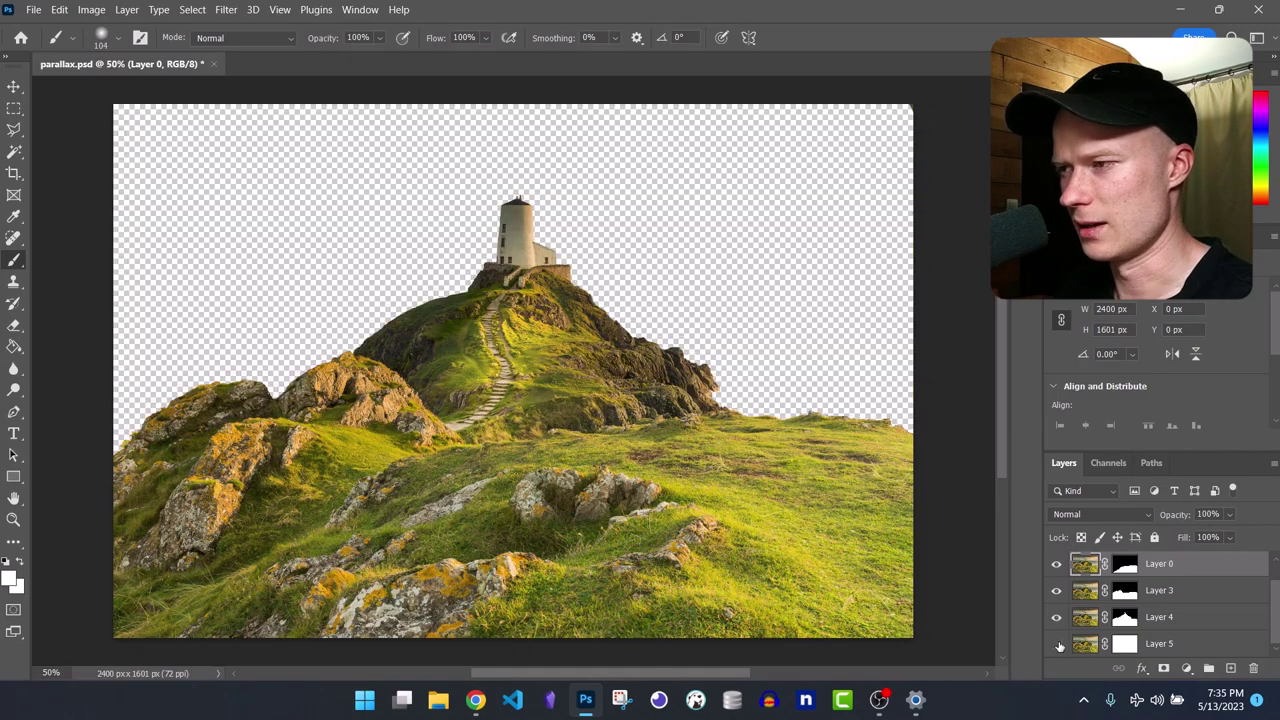
click(1057, 617)
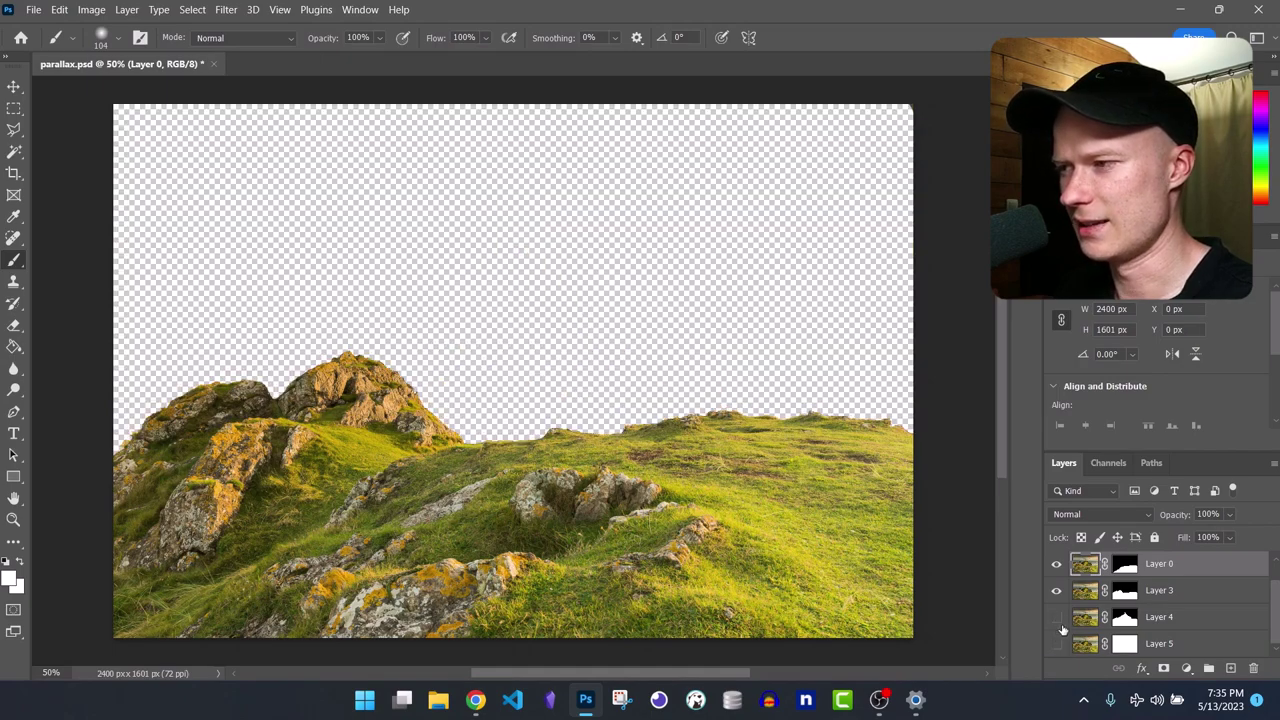
click(1057, 590)
click(1057, 564)
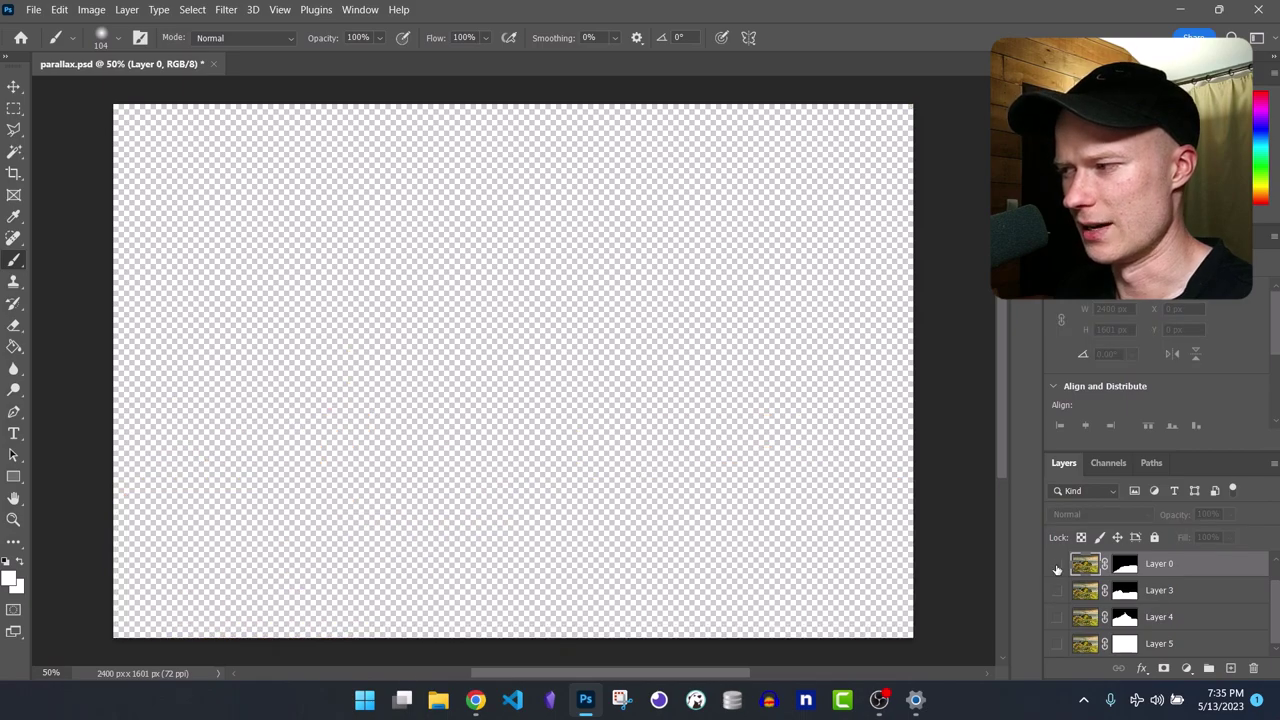
click(1056, 565)
click(1057, 591)
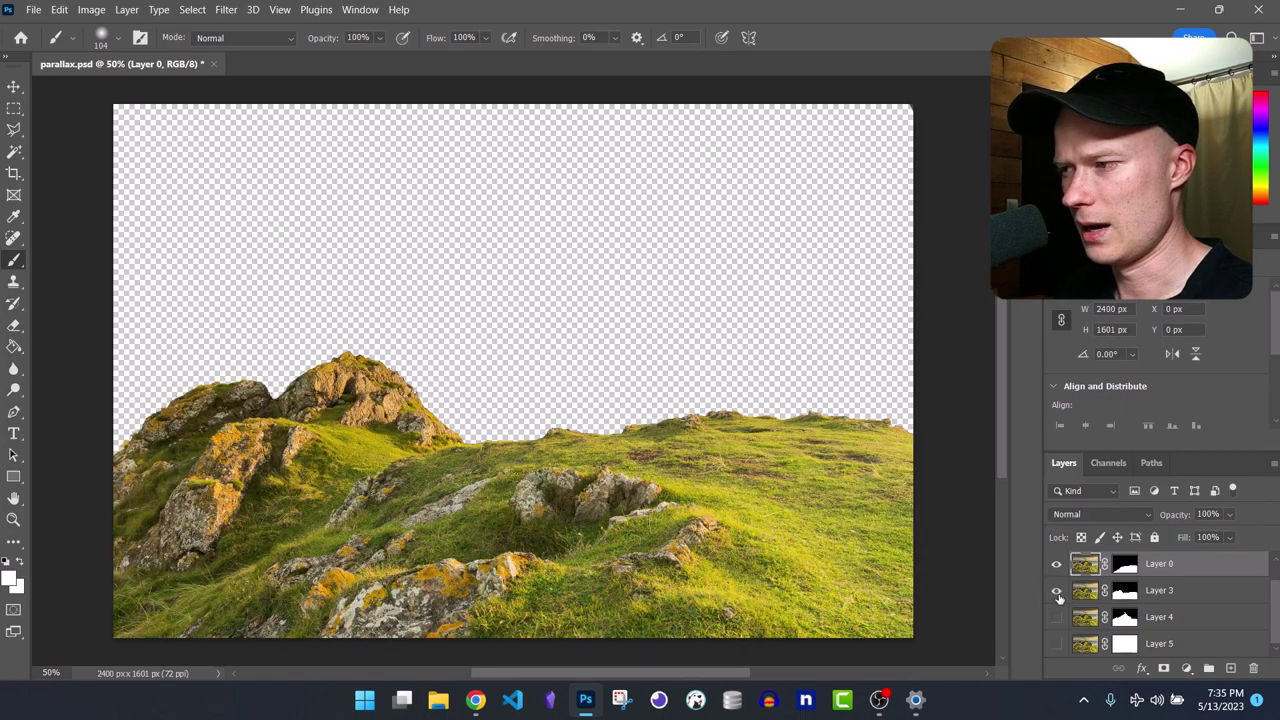
click(1057, 617)
click(1057, 644)
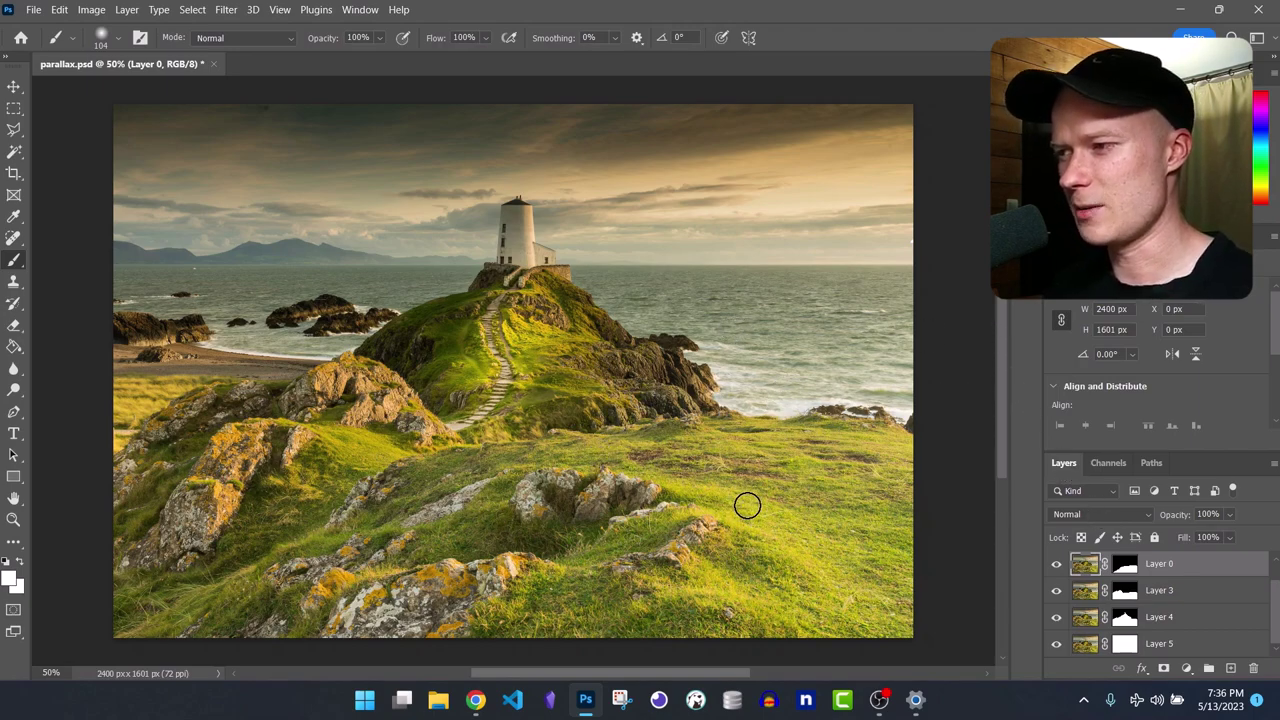
Step: Turn the four photo layers off from back to front and on again to review how the scene stacks
click(1056, 645)
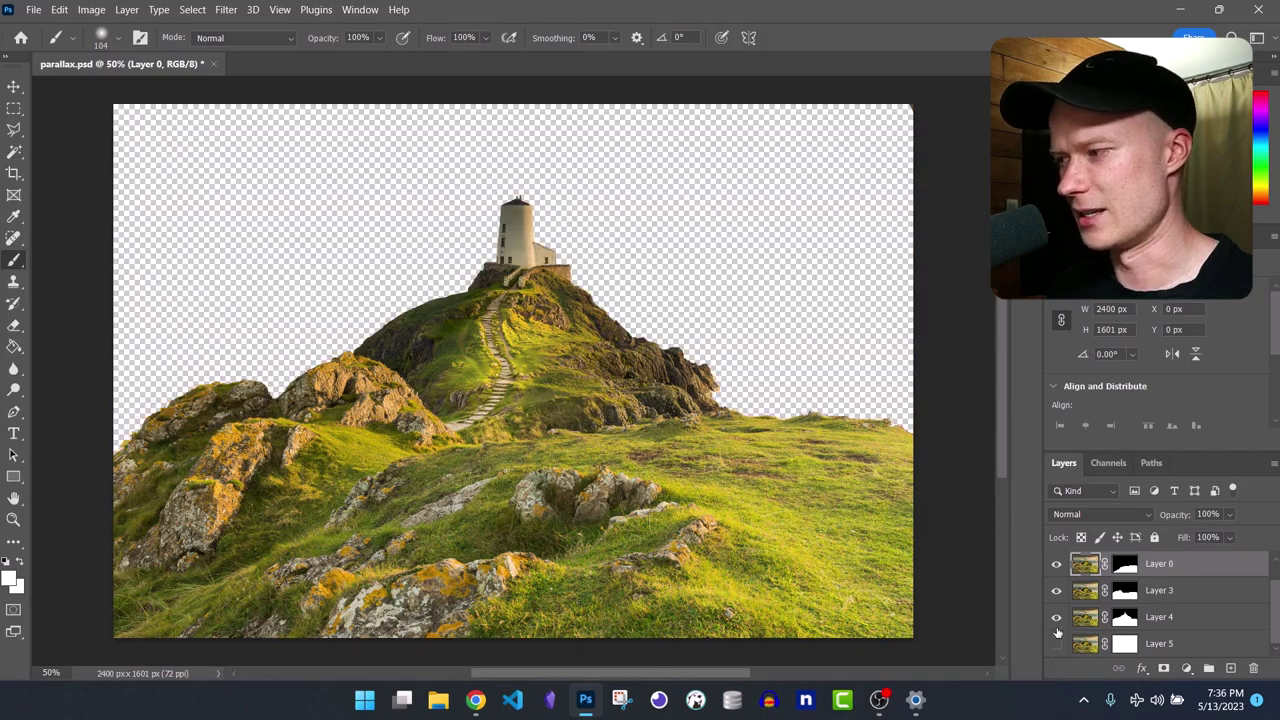
click(1056, 617)
click(1056, 590)
click(1056, 564)
click(1056, 564)
click(1056, 590)
click(1056, 617)
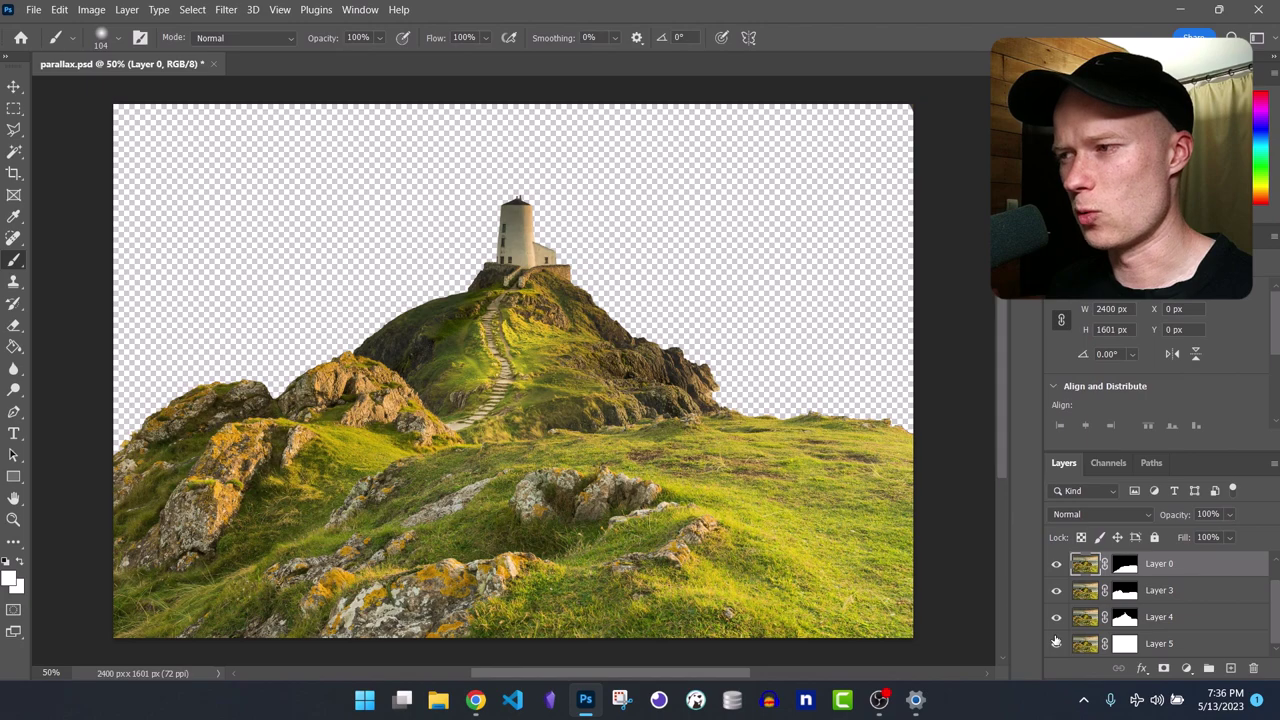
click(1056, 644)
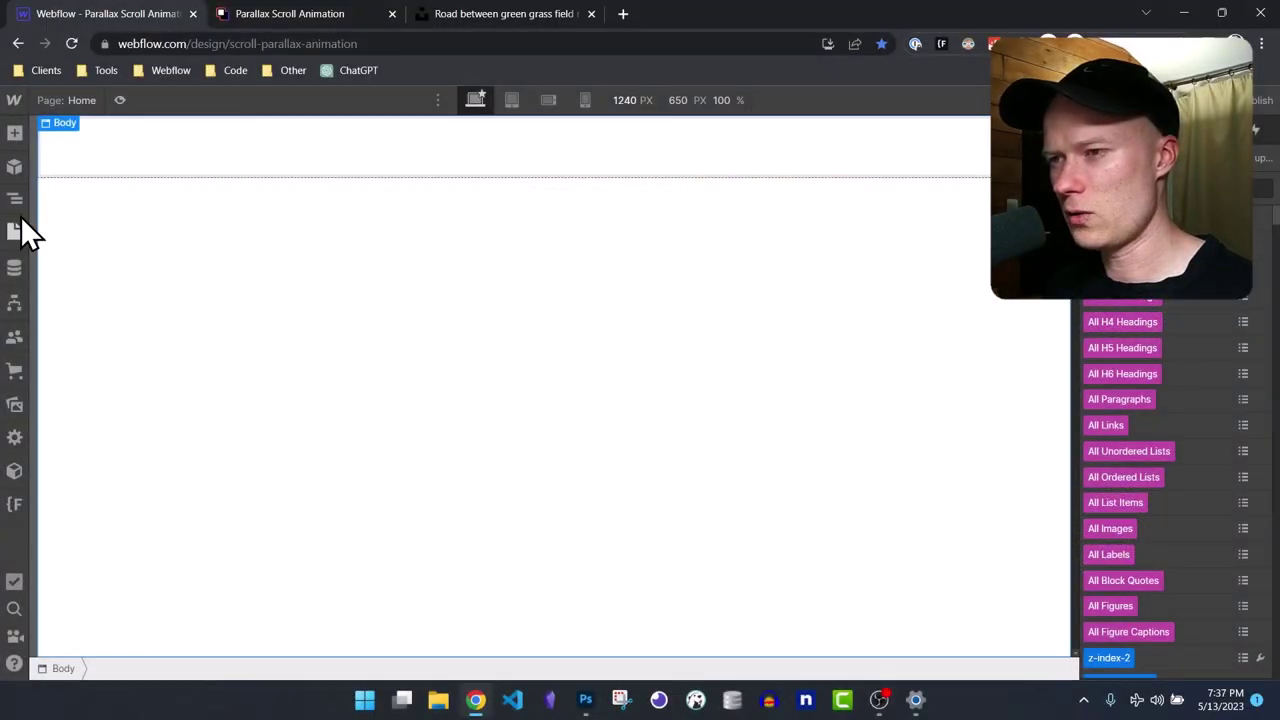
Step: Add a div block inside main-wrapper and give it the new class section_parallax
click(15, 200)
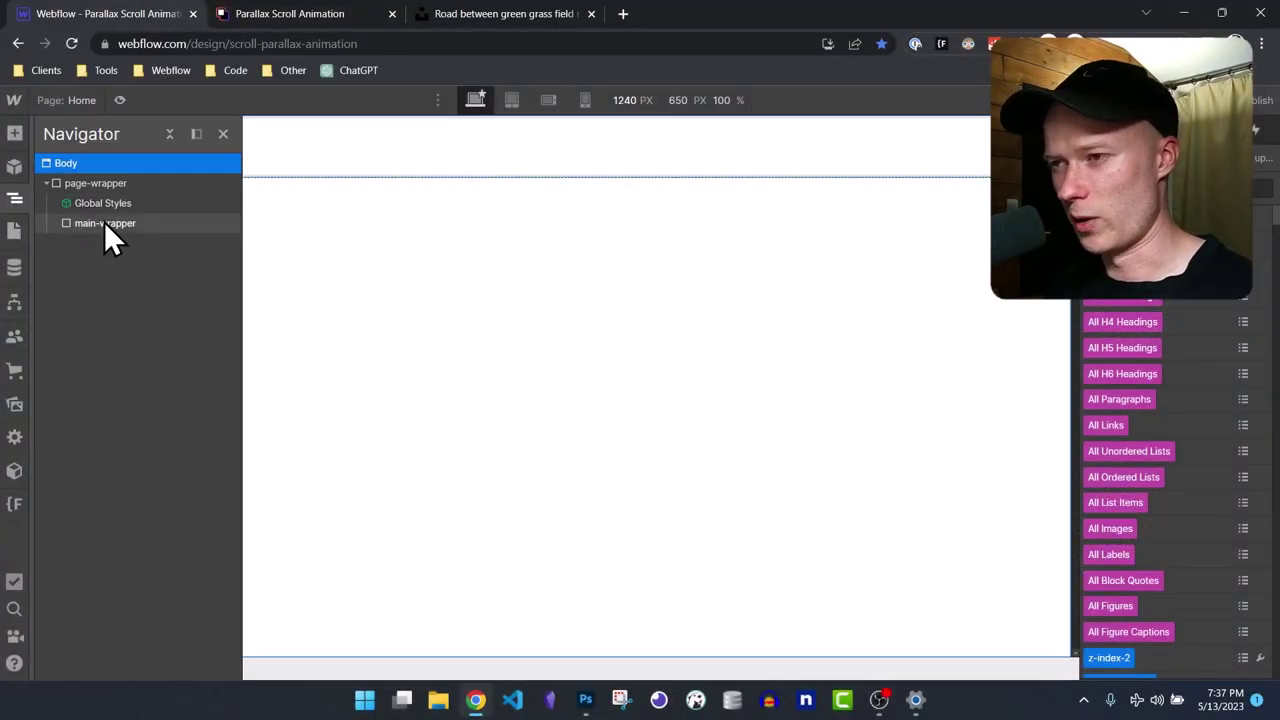
click(108, 223)
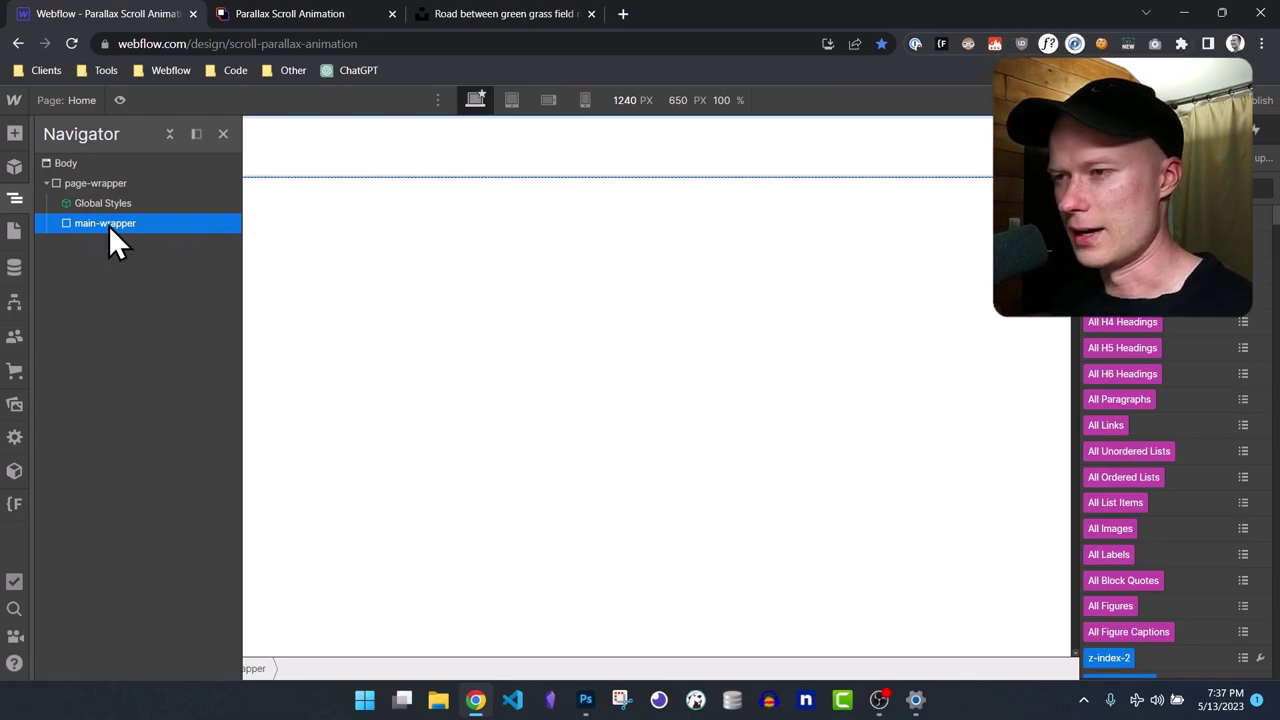
key(ctrl+e)
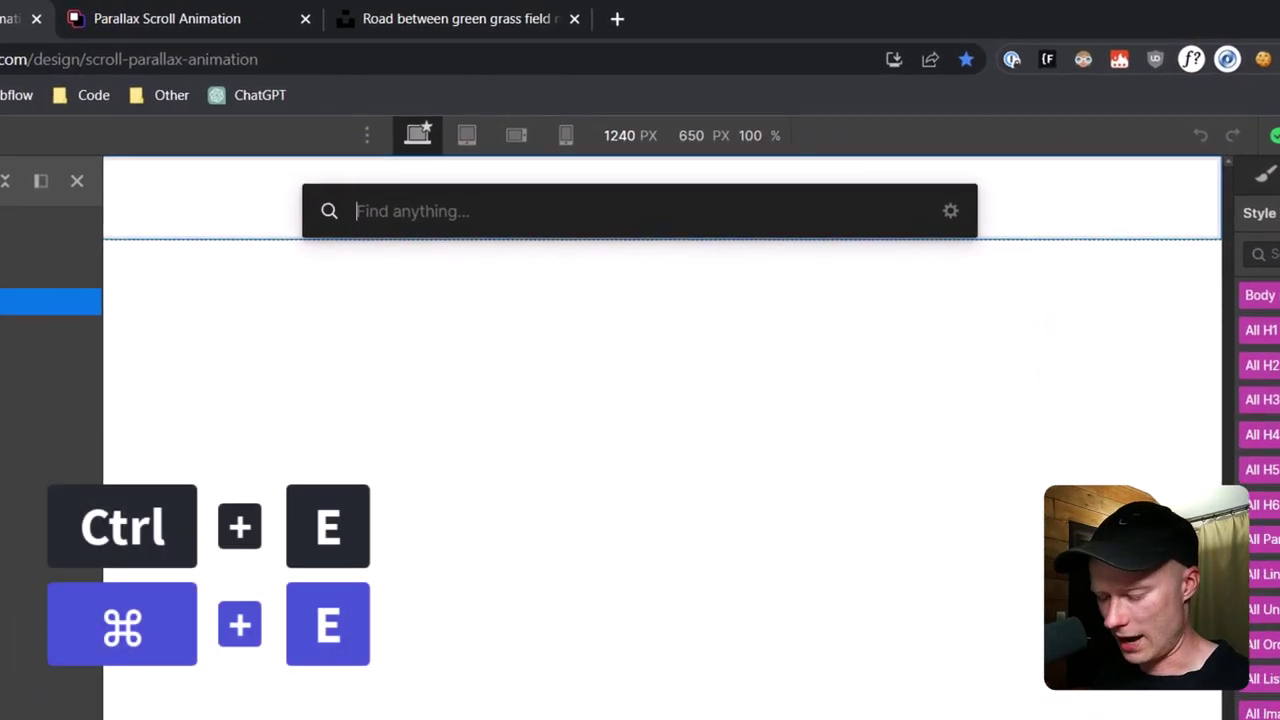
text(div)
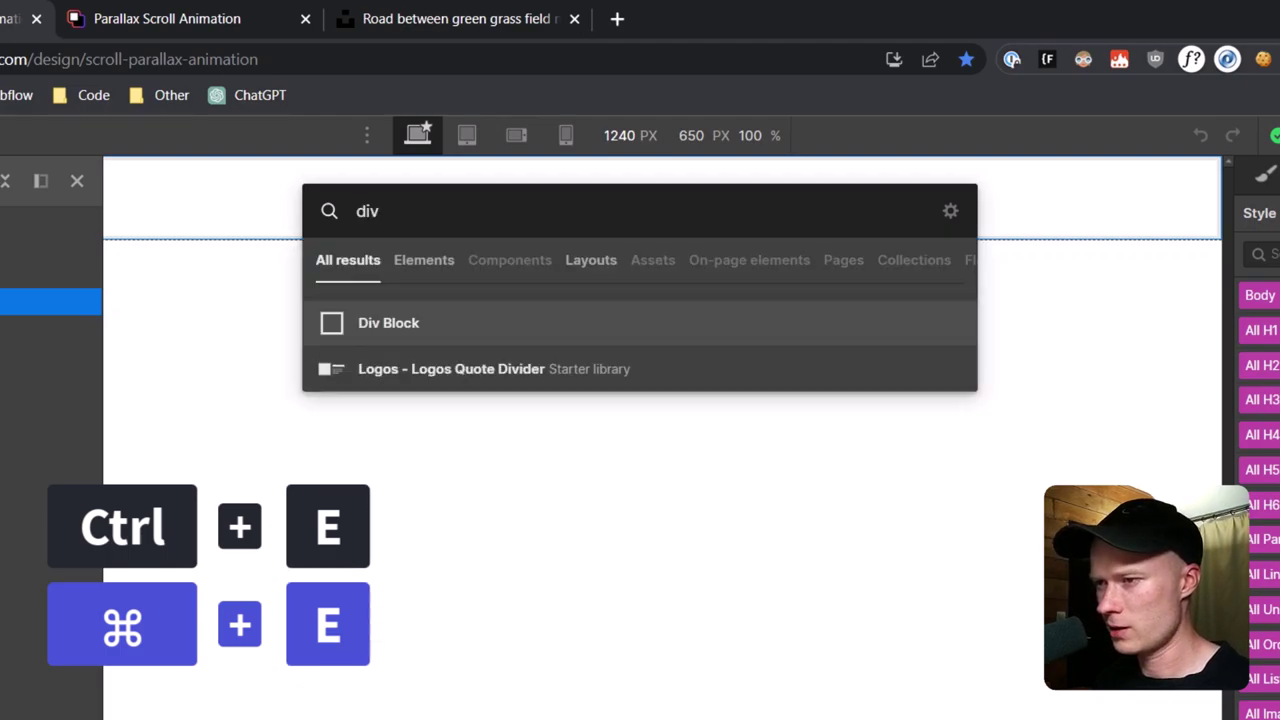
key(Return)
key(ctrl+Return)
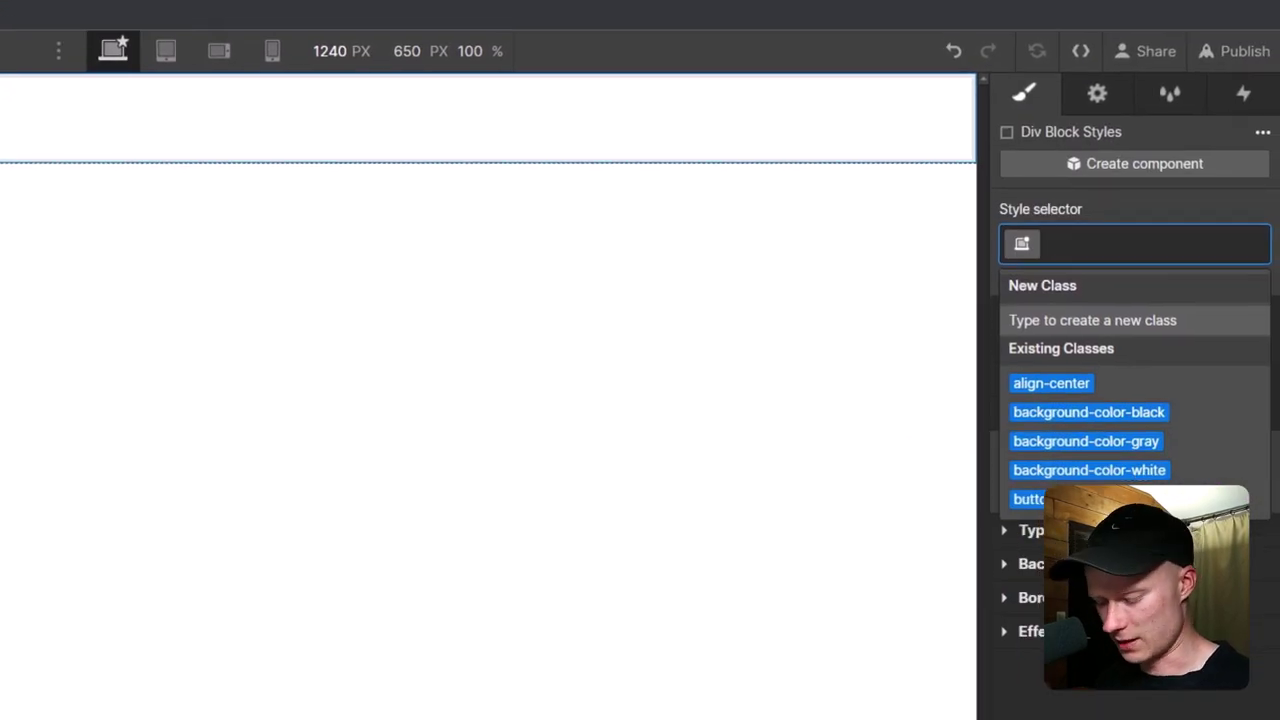
text(section)
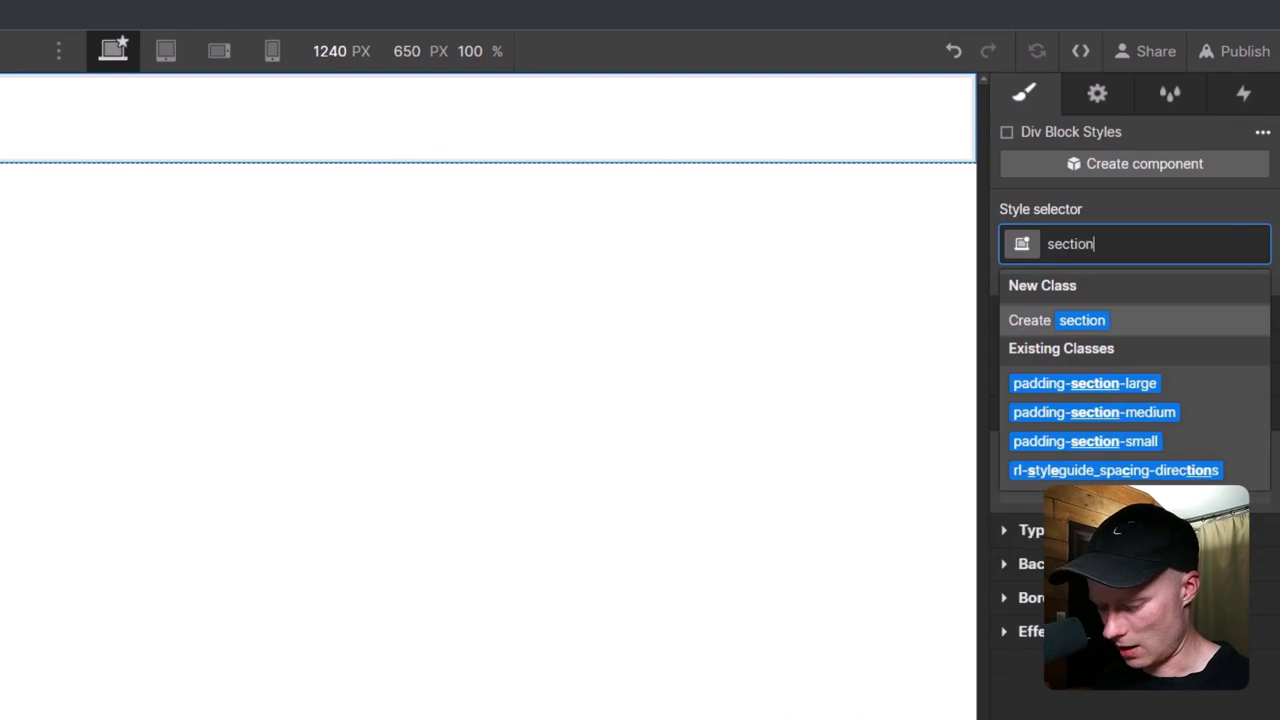
text(_paral)
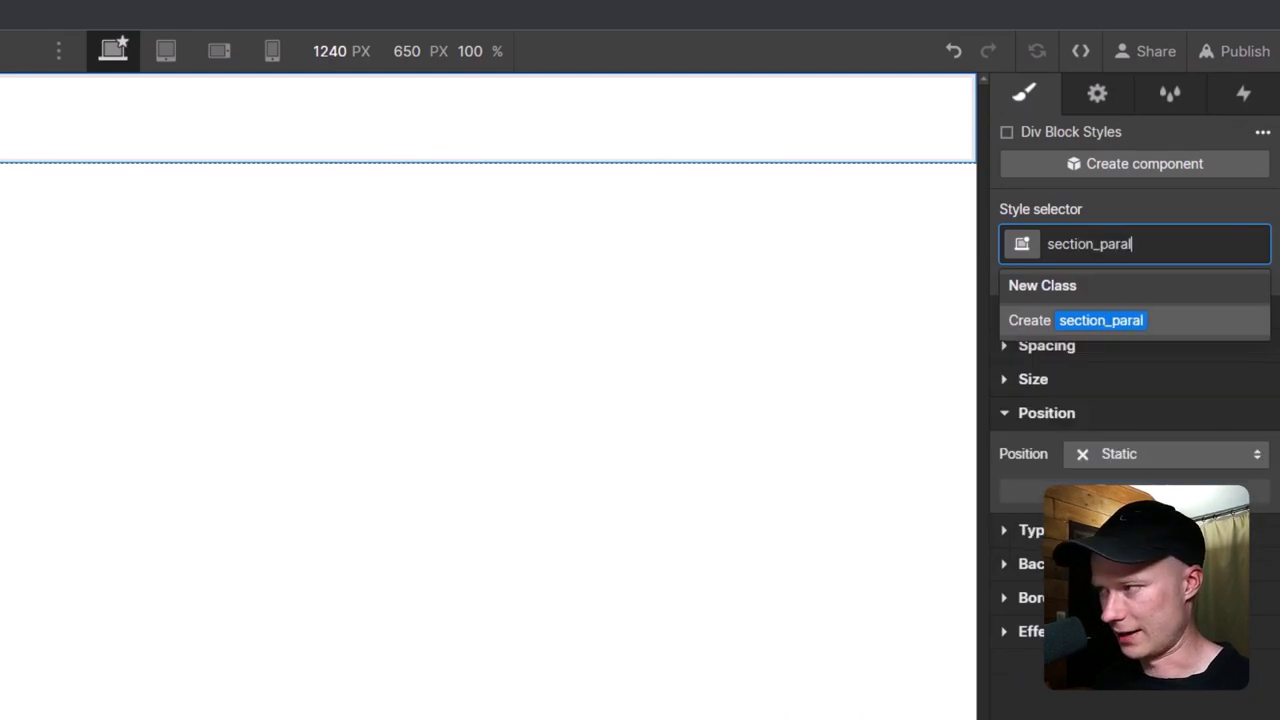
text(lax)
key(Return)
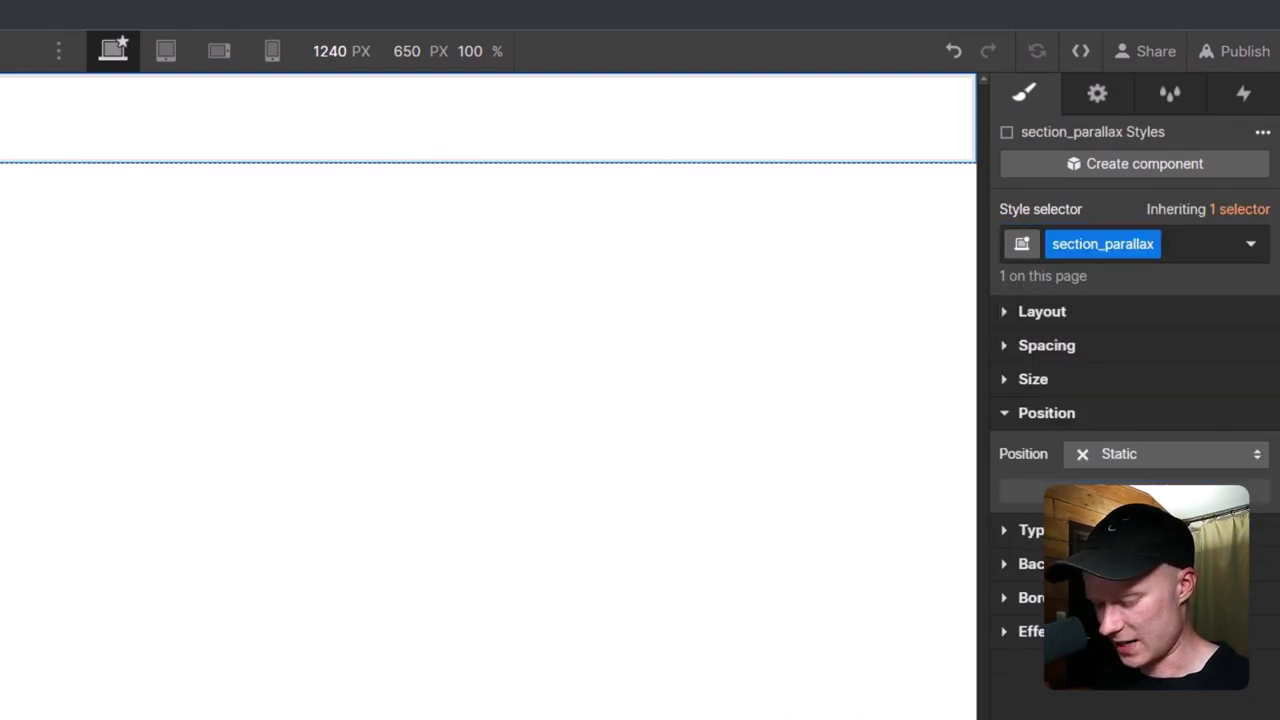
Step: Nest a div block inside section_parallax and give it the new class parallax_component
key(ctrl+e)
text(div)
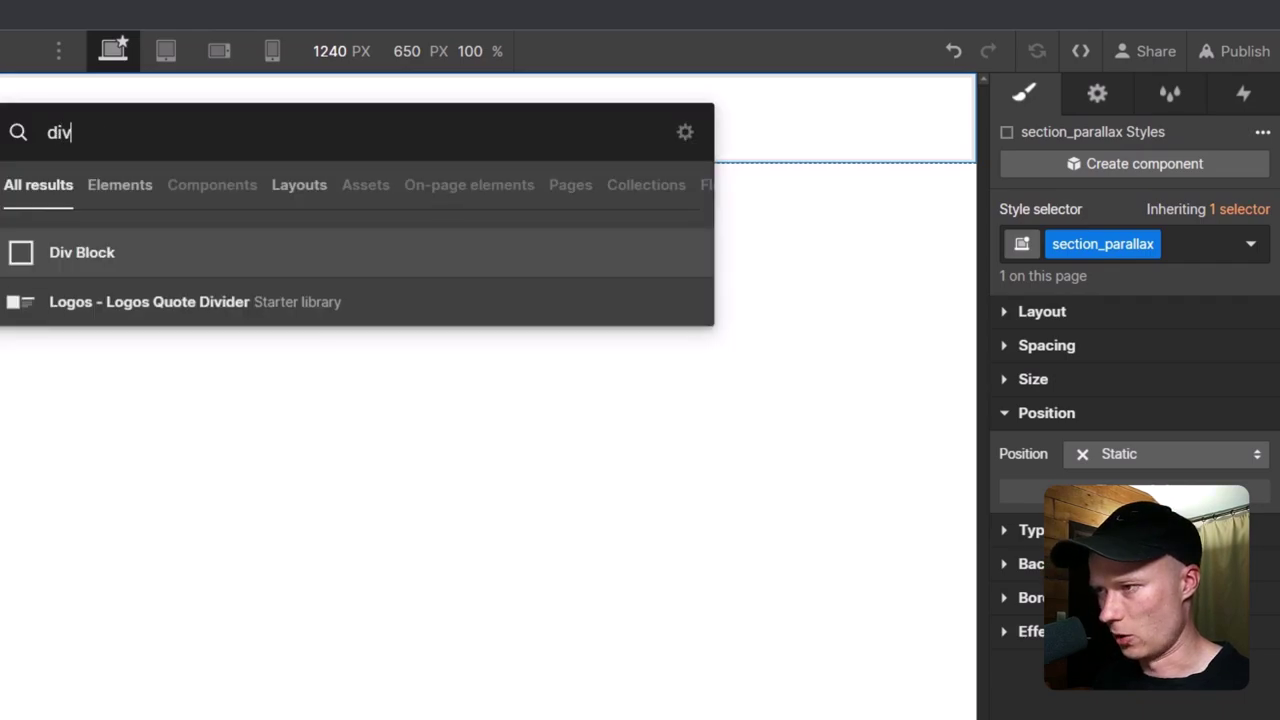
key(Return)
key(ctrl+Return)
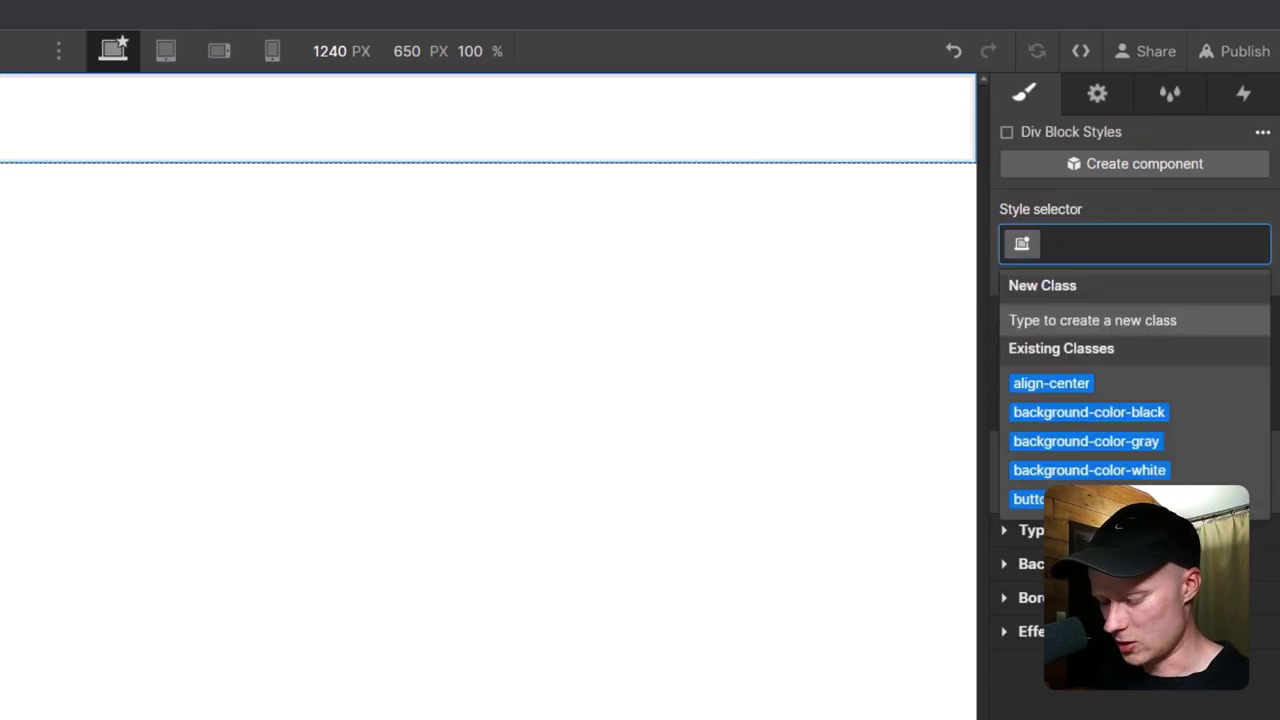
text(parallax_component)
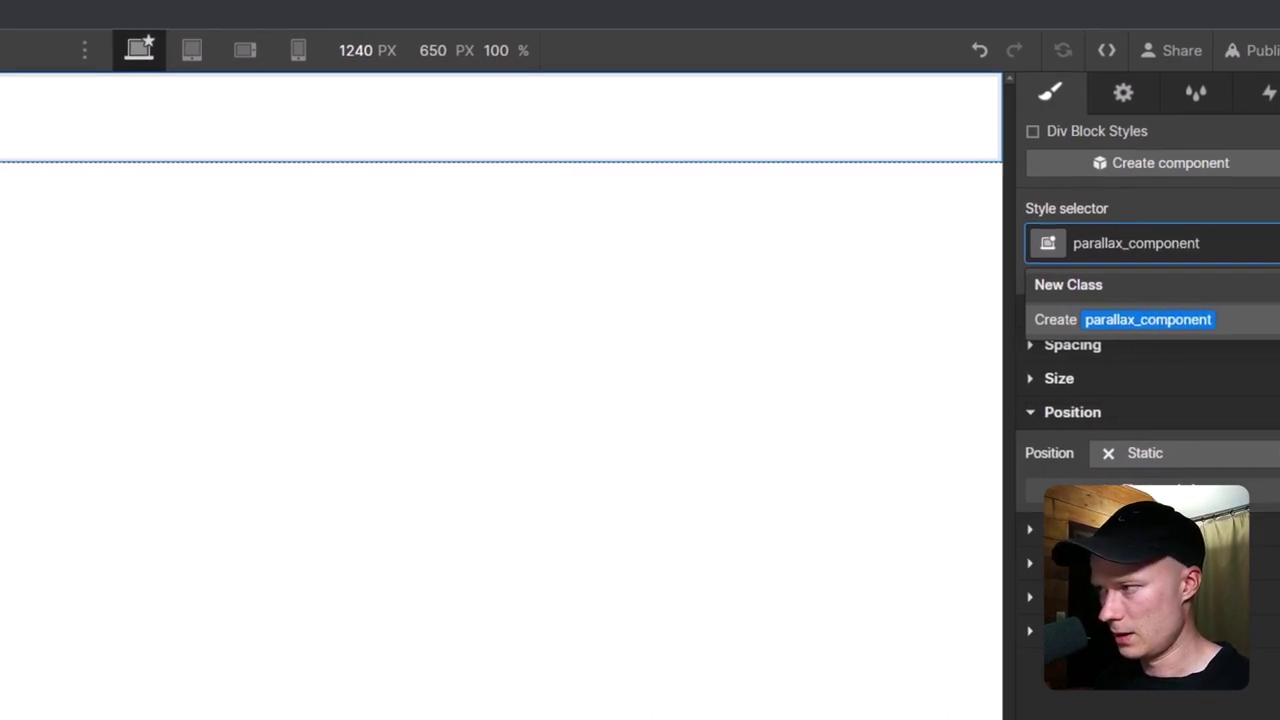
key(Return)
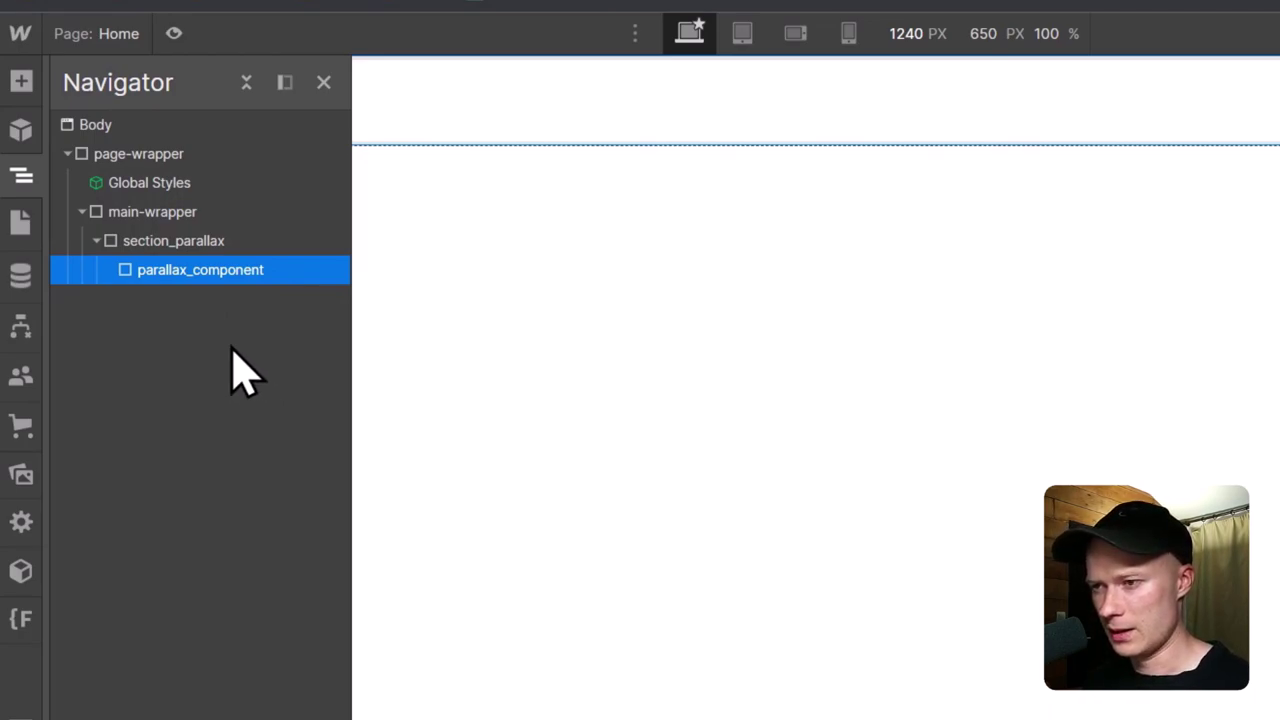
Step: Place the four parallax webp images inside parallax_component in back-to-front order: full background, lighthouse hill, rocky foreground, front grass slope
click(16, 477)
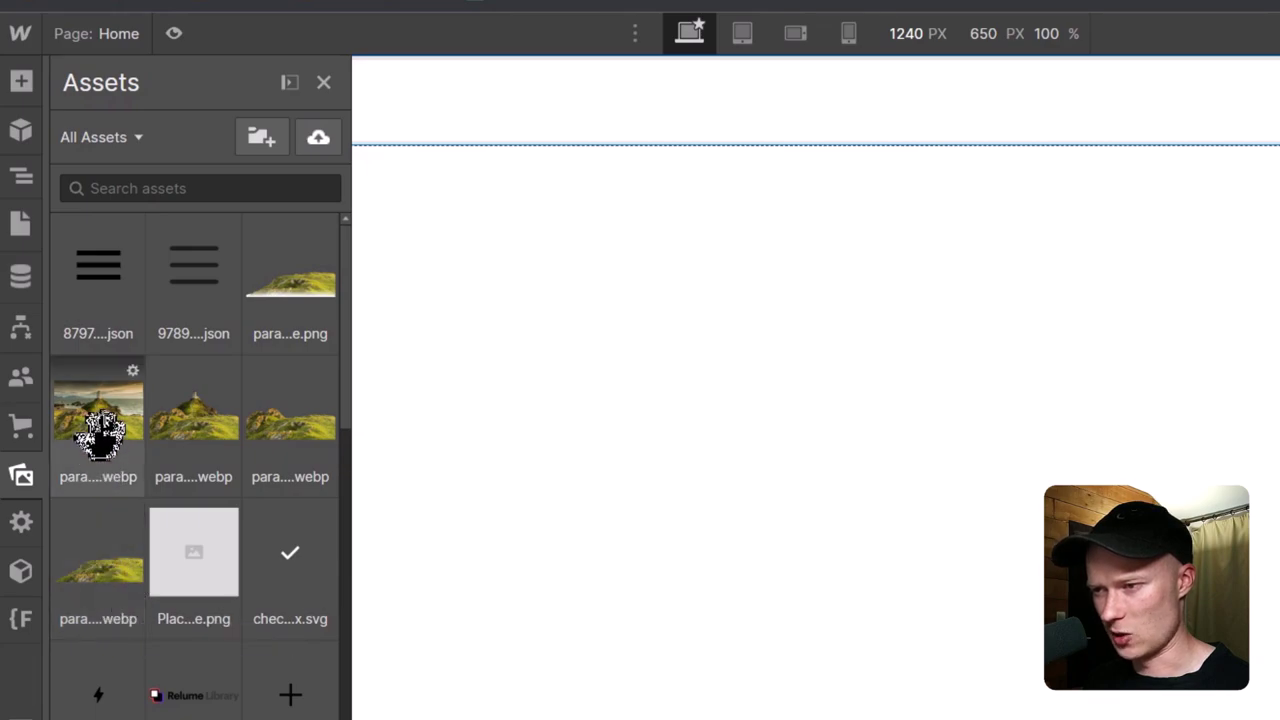
drag(110, 428, 207, 298)
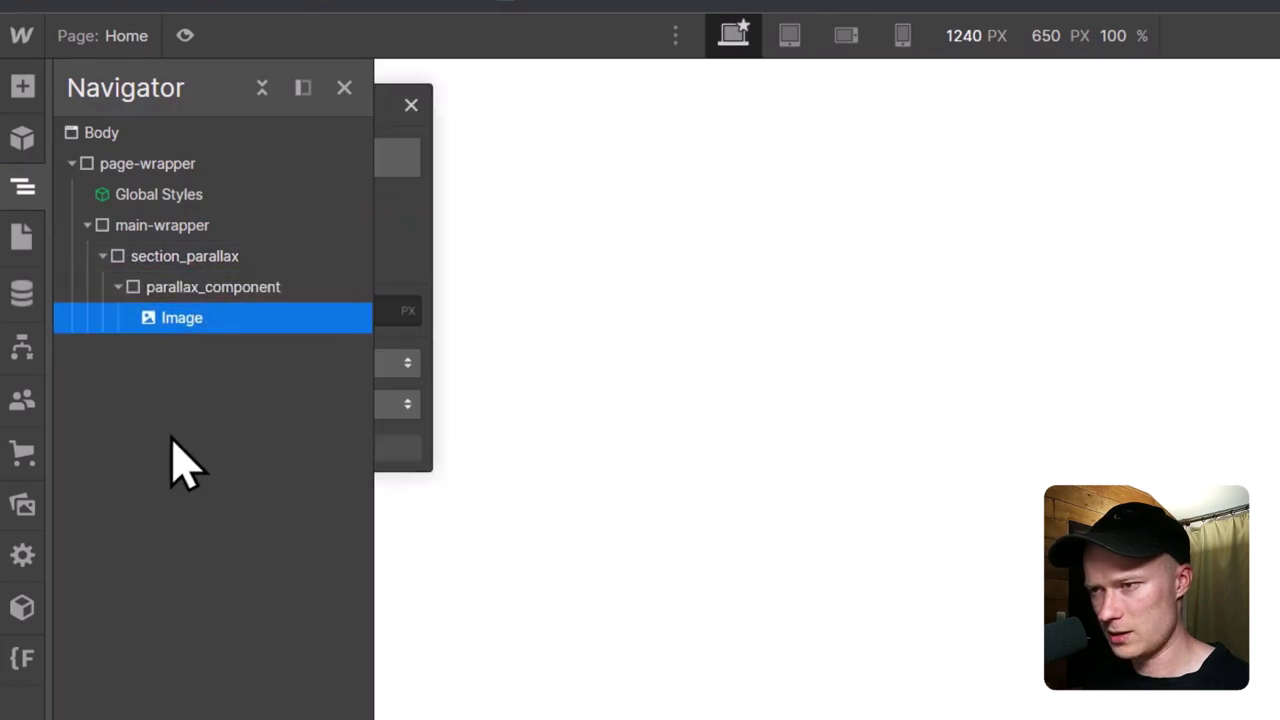
key(j)
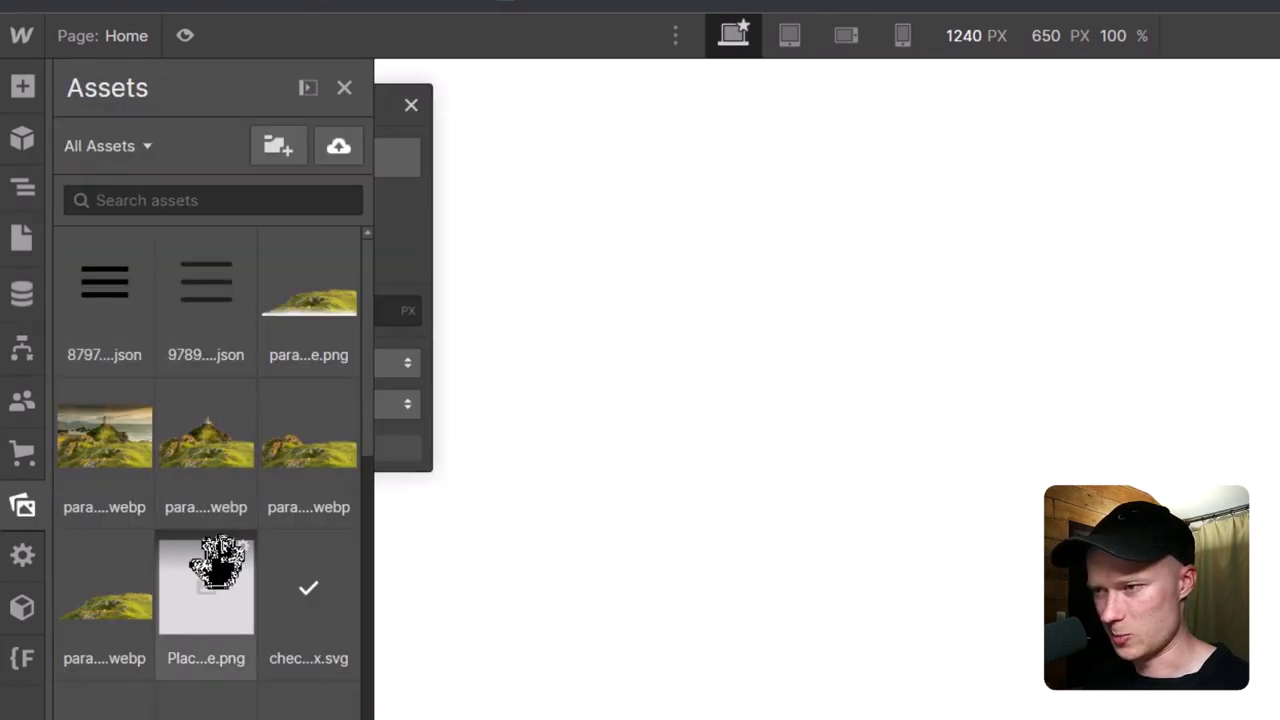
drag(206, 450, 220, 356)
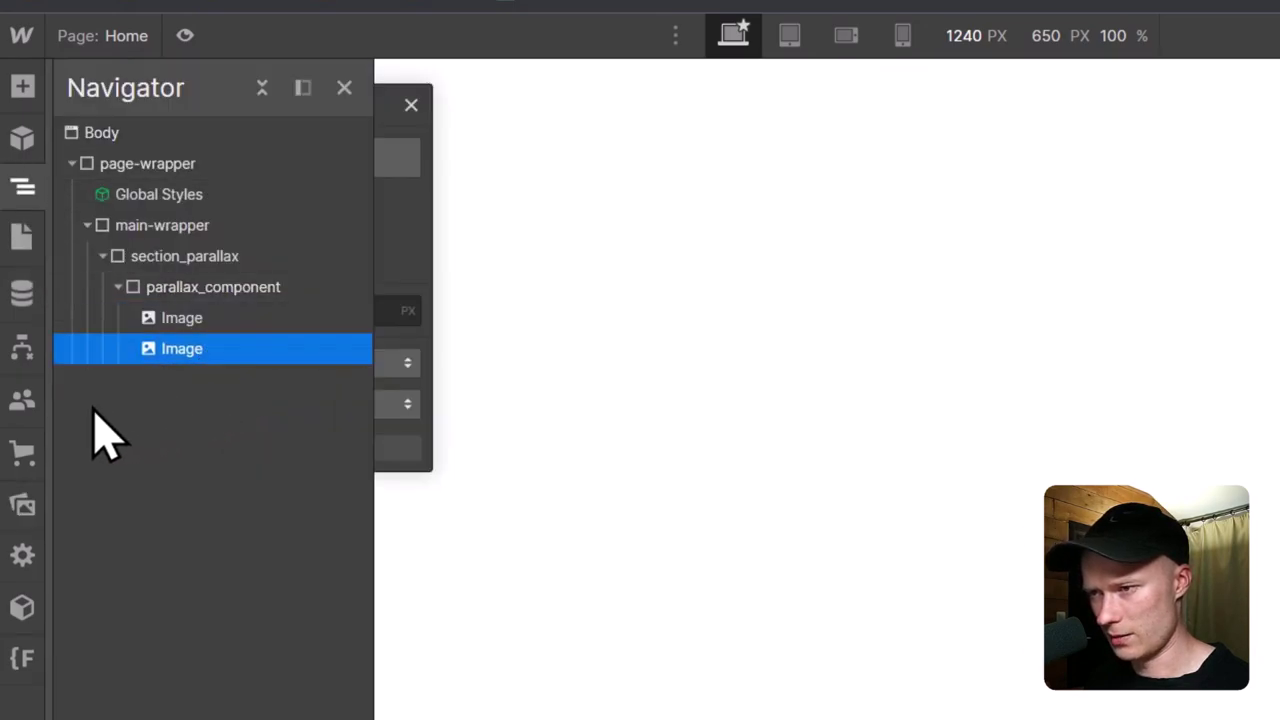
click(31, 506)
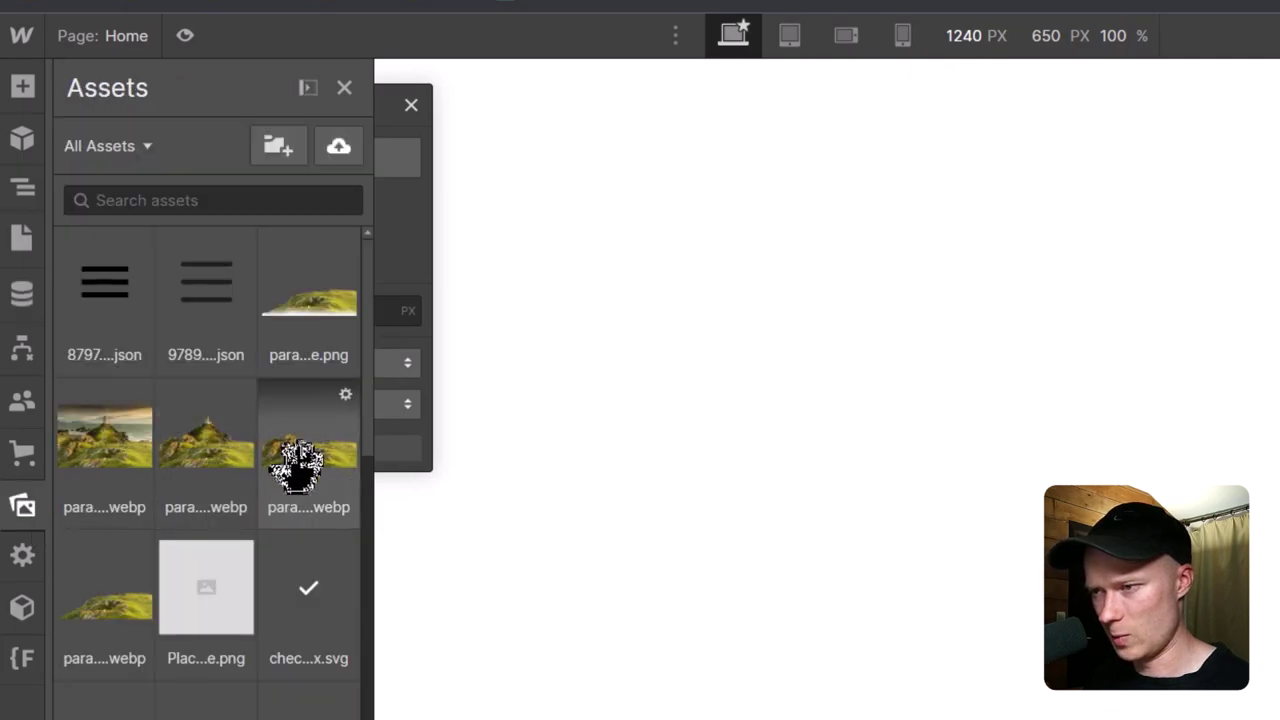
drag(312, 437, 220, 391)
click(22, 500)
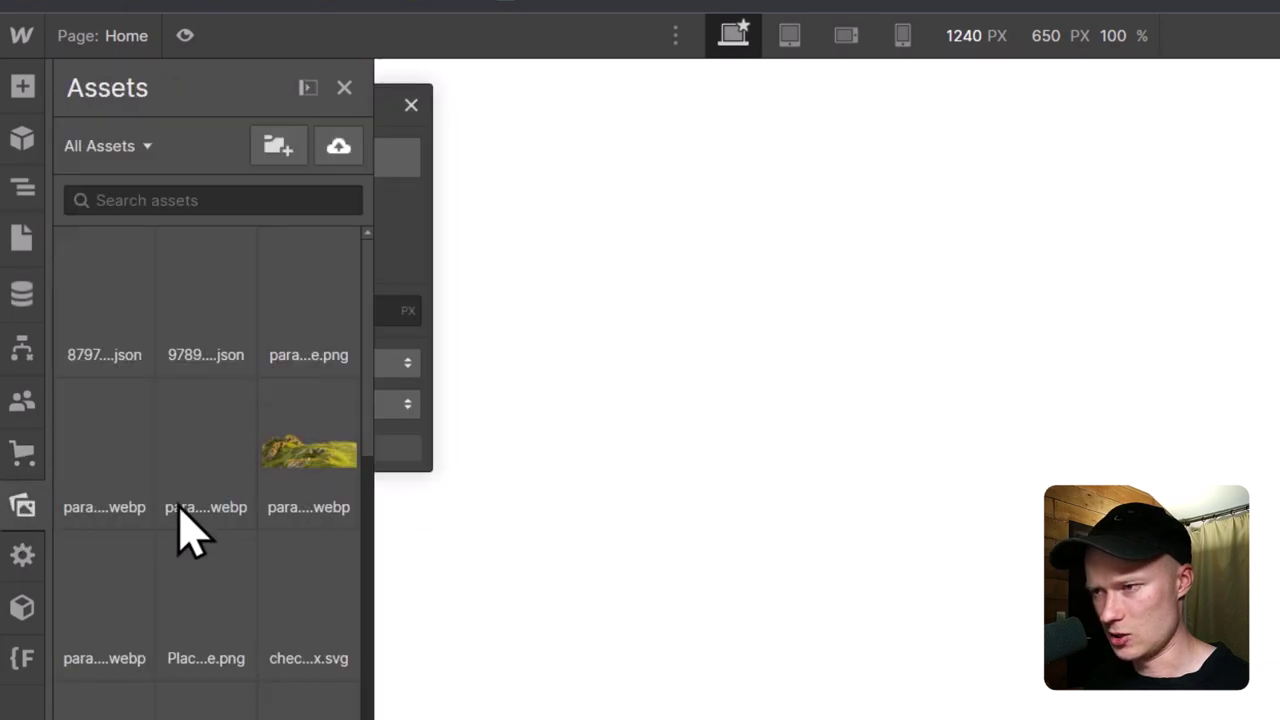
drag(104, 611, 231, 438)
Step: Give the first image in parallax_component the new class parallax_layer
click(232, 348)
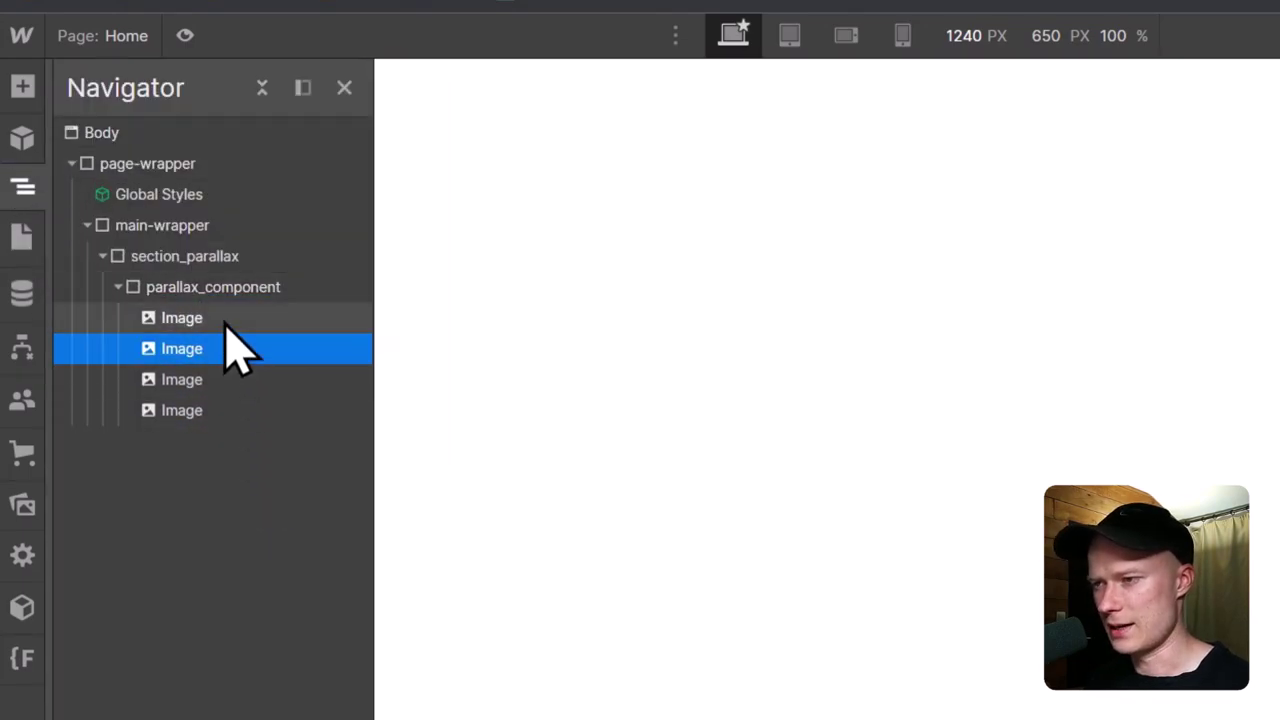
click(232, 318)
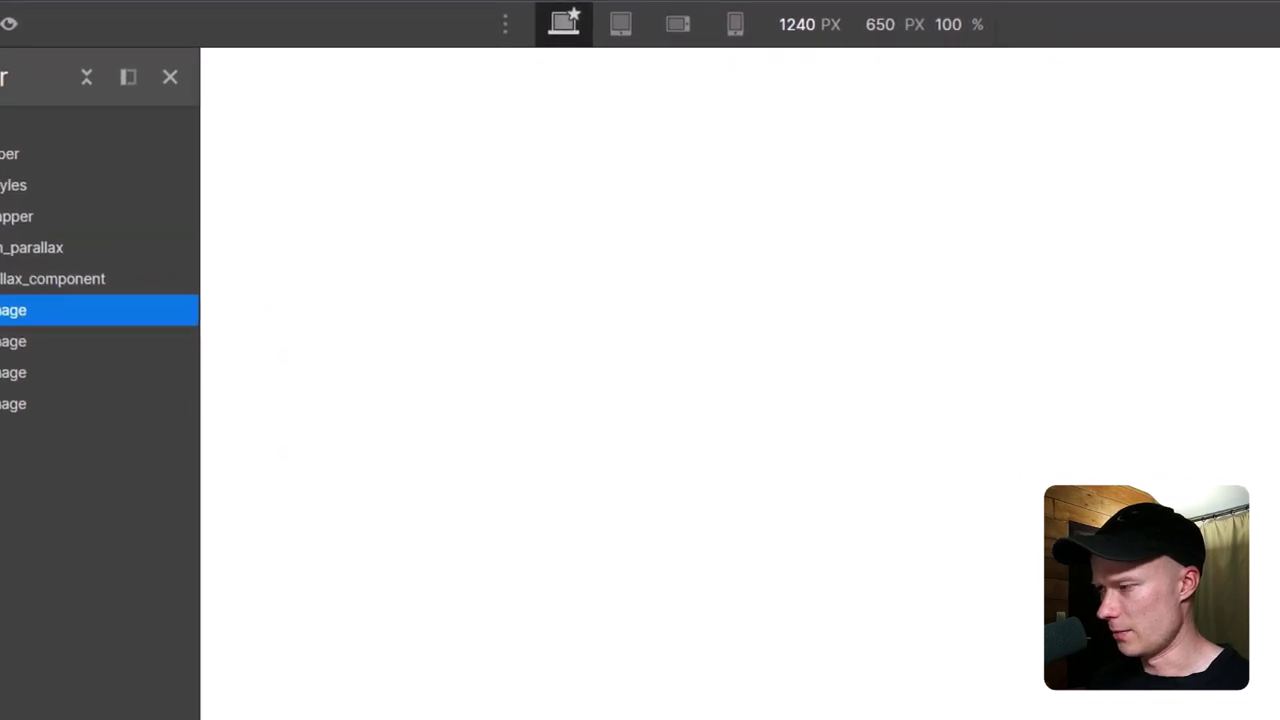
click(1126, 203)
text(paral)
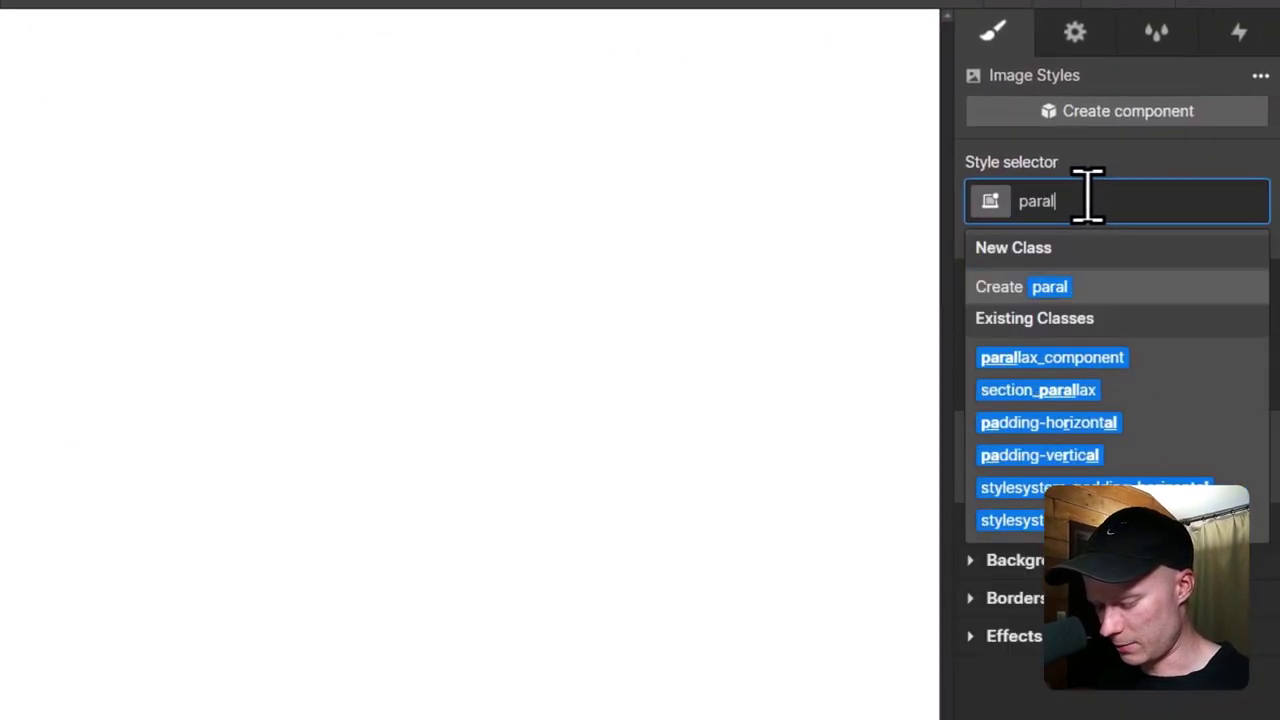
text(lax_layer)
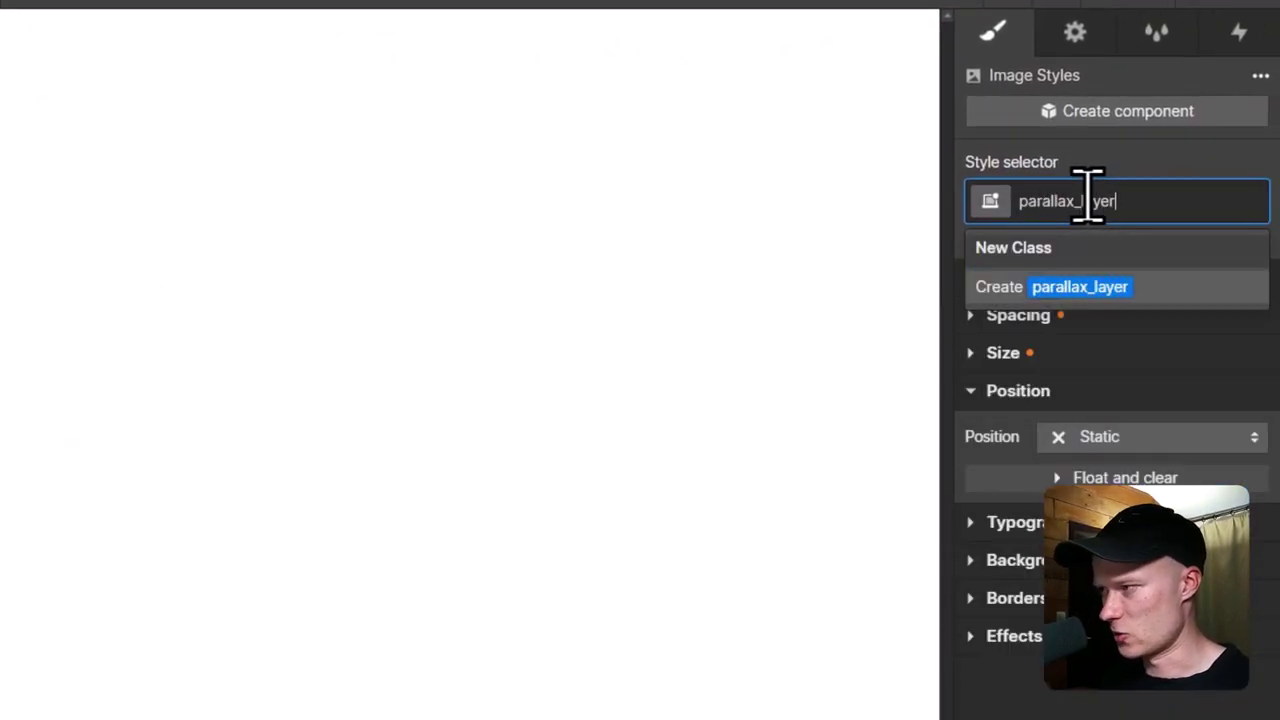
key(Return)
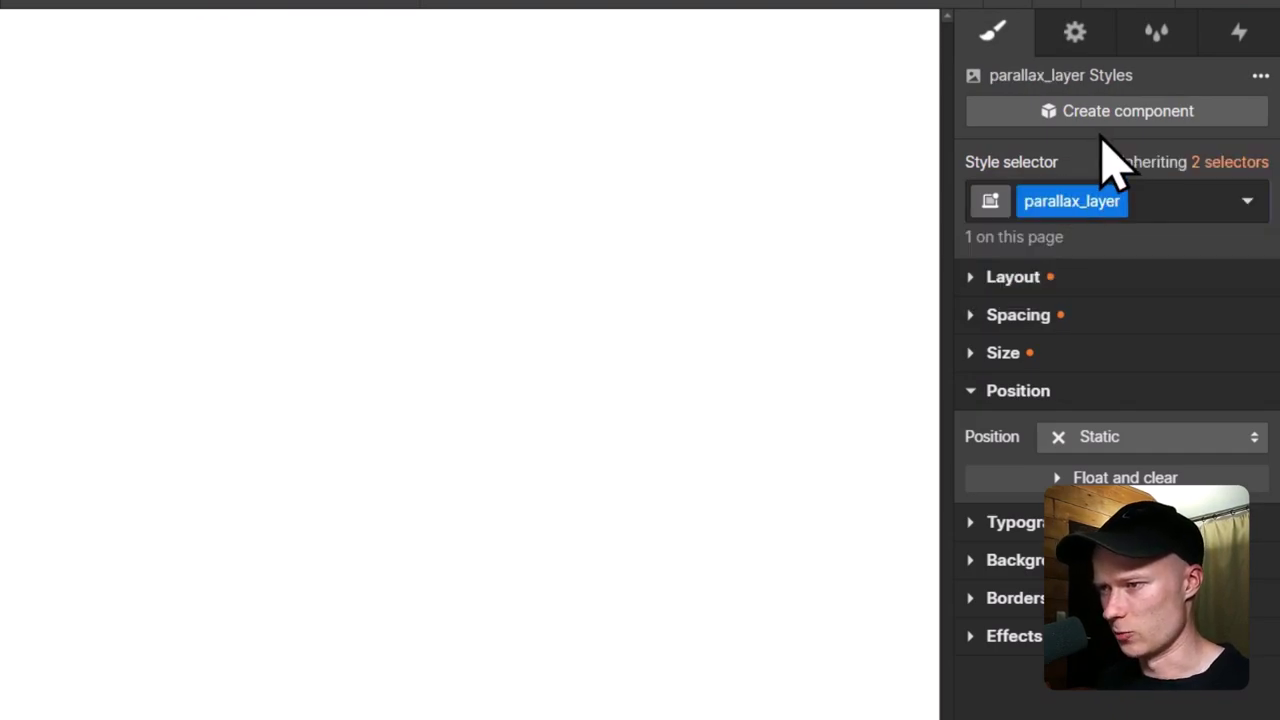
Step: Apply the existing parallax_layer class to the remaining three images in parallax_component
key(BackSpace)
text(paralay)
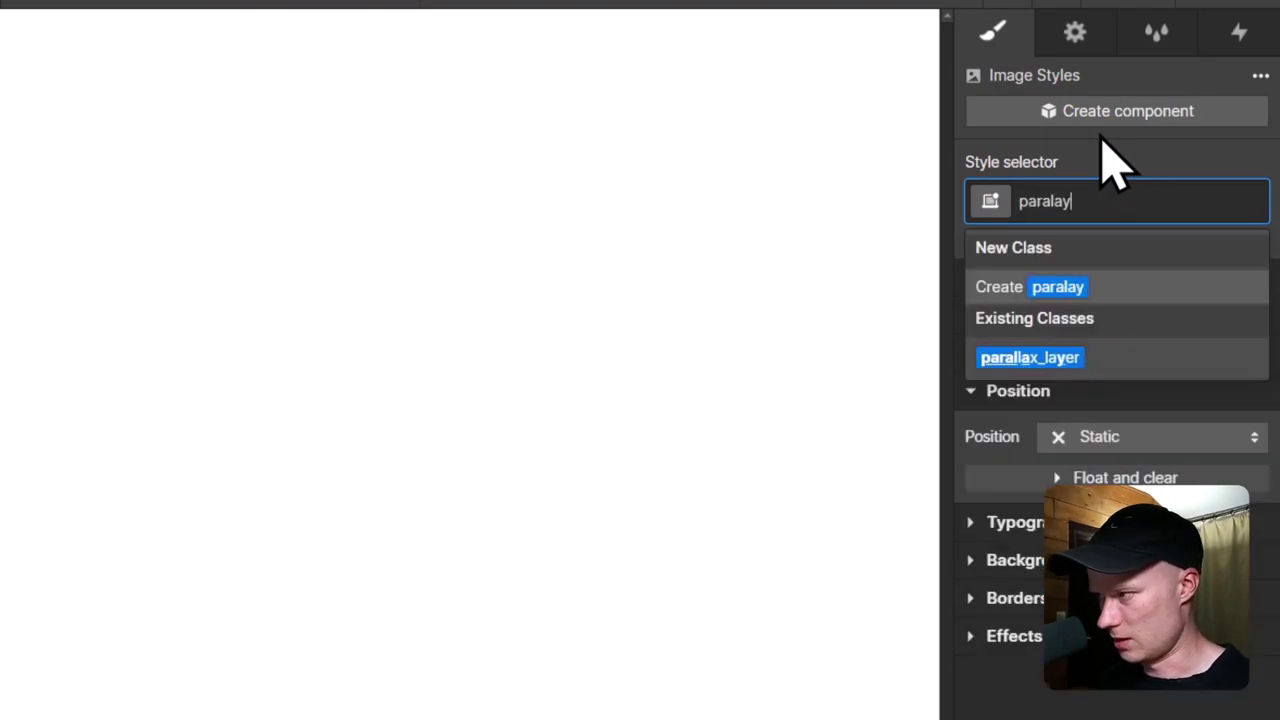
key(Down)
key(Return)
key(BackSpace)
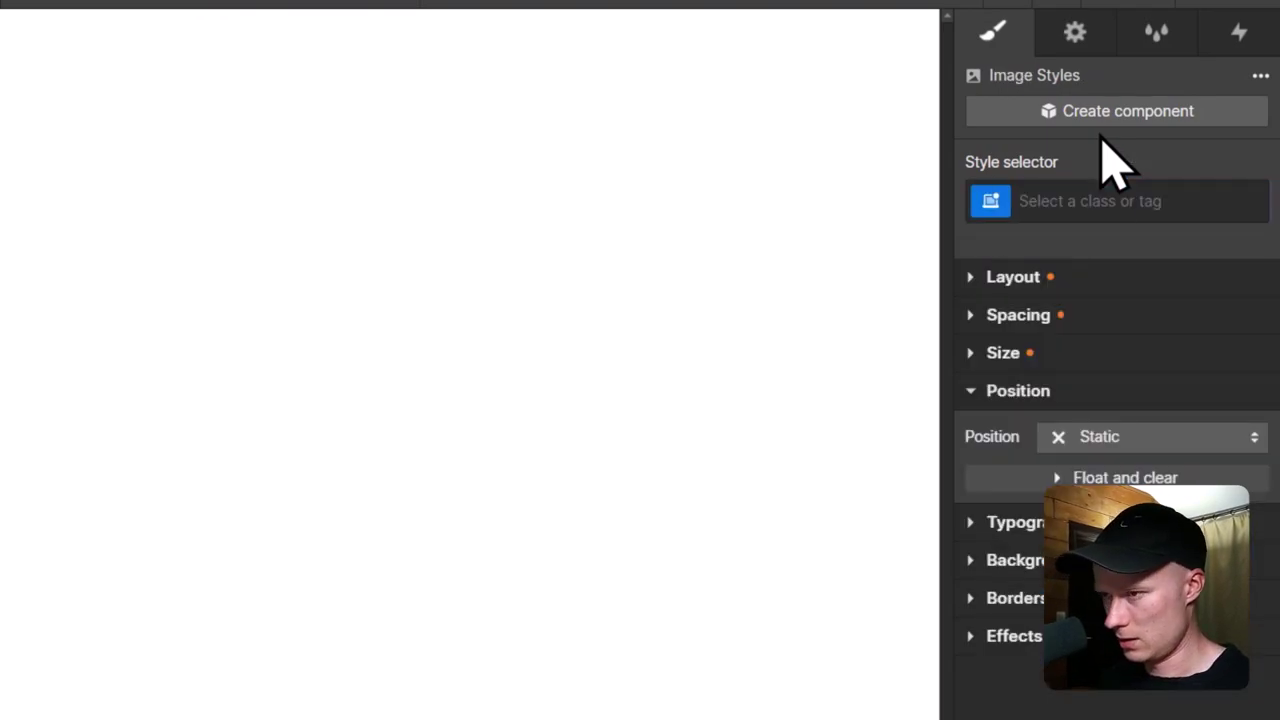
text(par)
key(Escape)
text(parla)
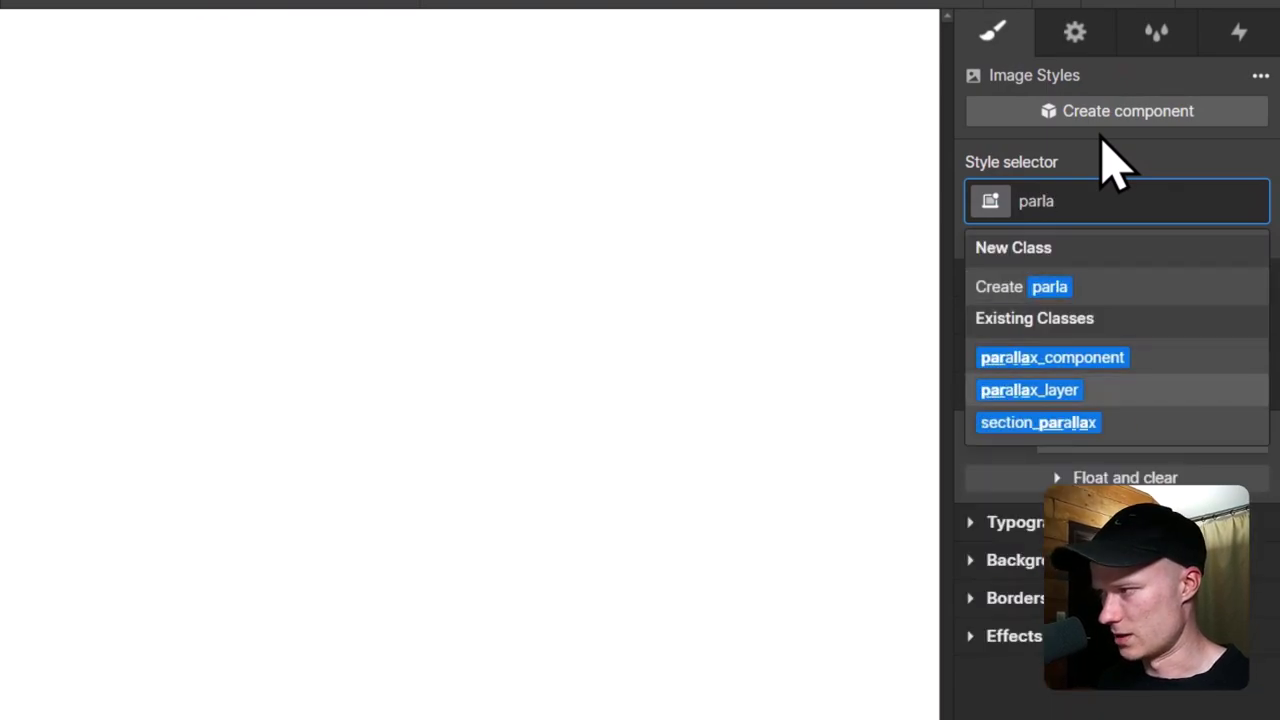
key(Return)
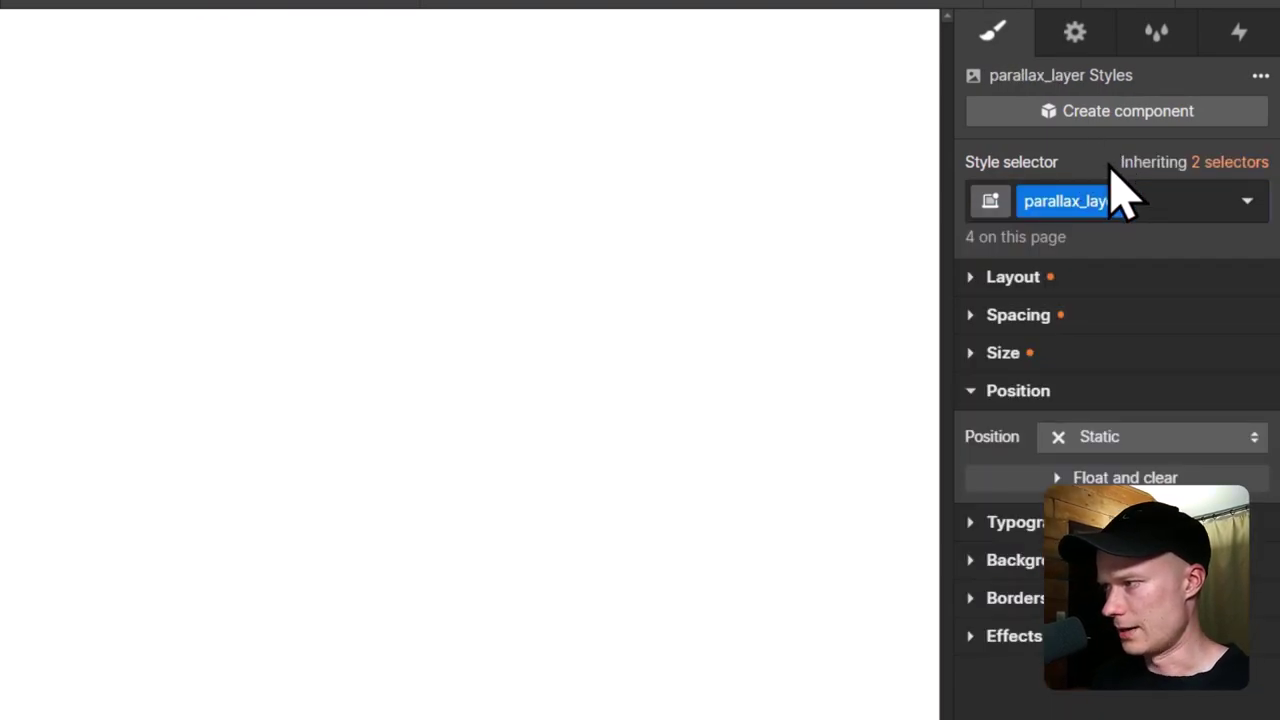
Step: Set the width of the parallax_layer class to 100% and check the resized images on the canvas
click(1008, 354)
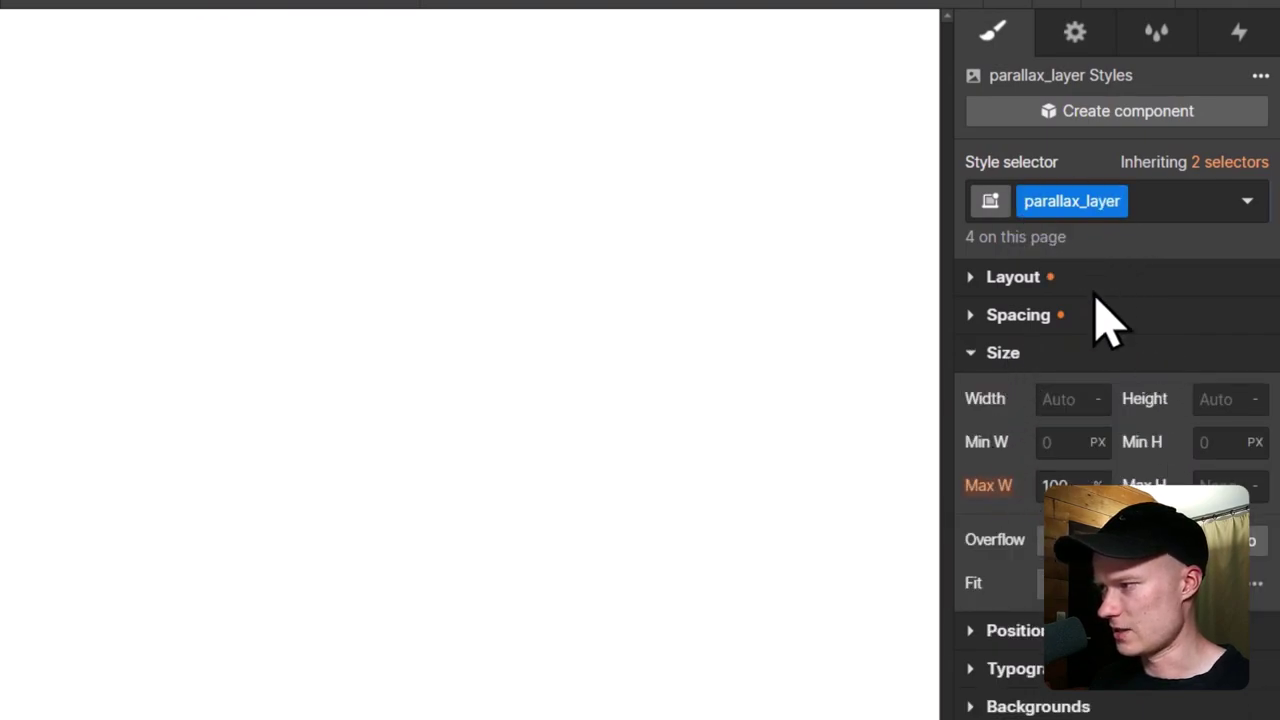
click(1053, 398)
text(100%)
key(Return)
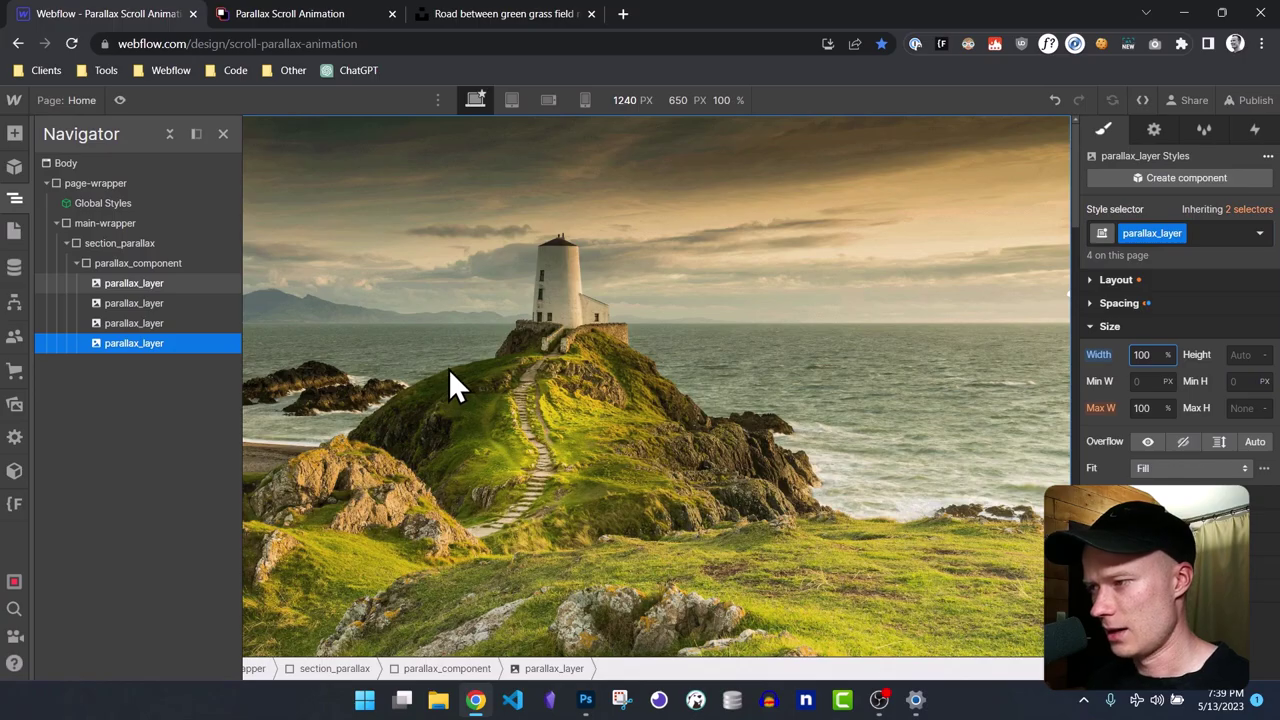
scroll(449, 386, down, 5)
scroll(574, 267, down, 5)
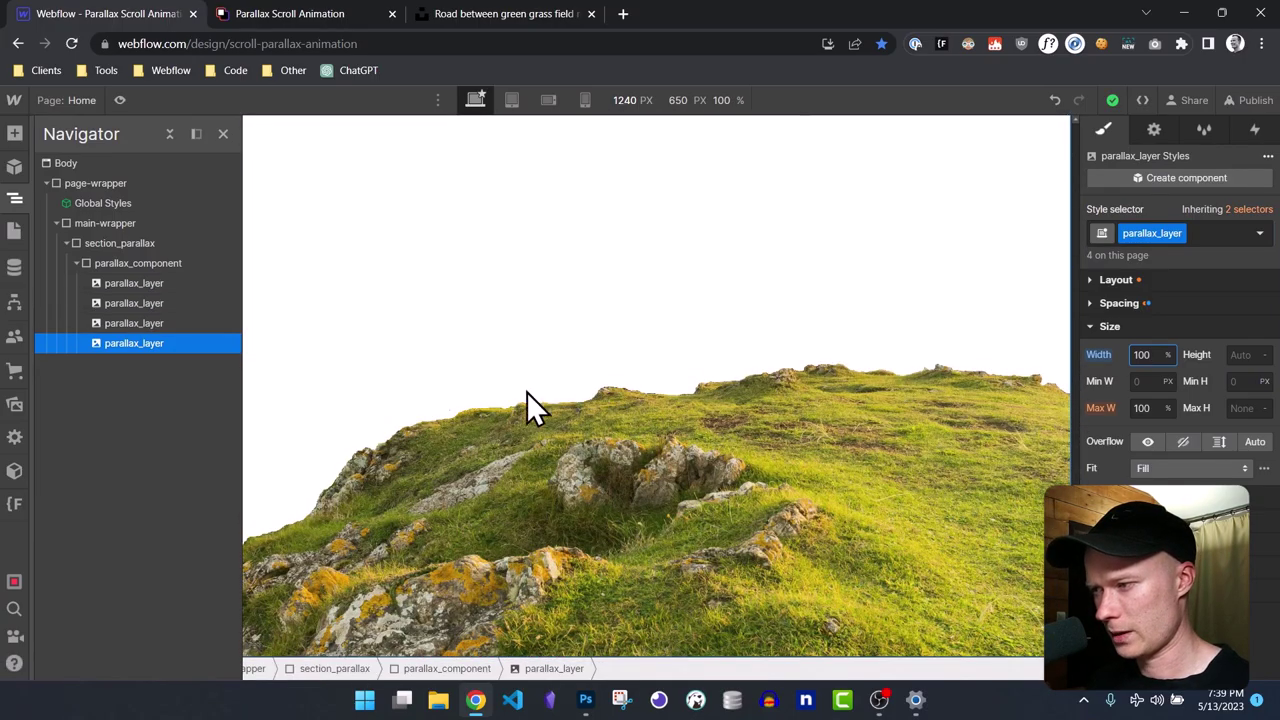
scroll(489, 414, down, 5)
scroll(490, 413, down, 3)
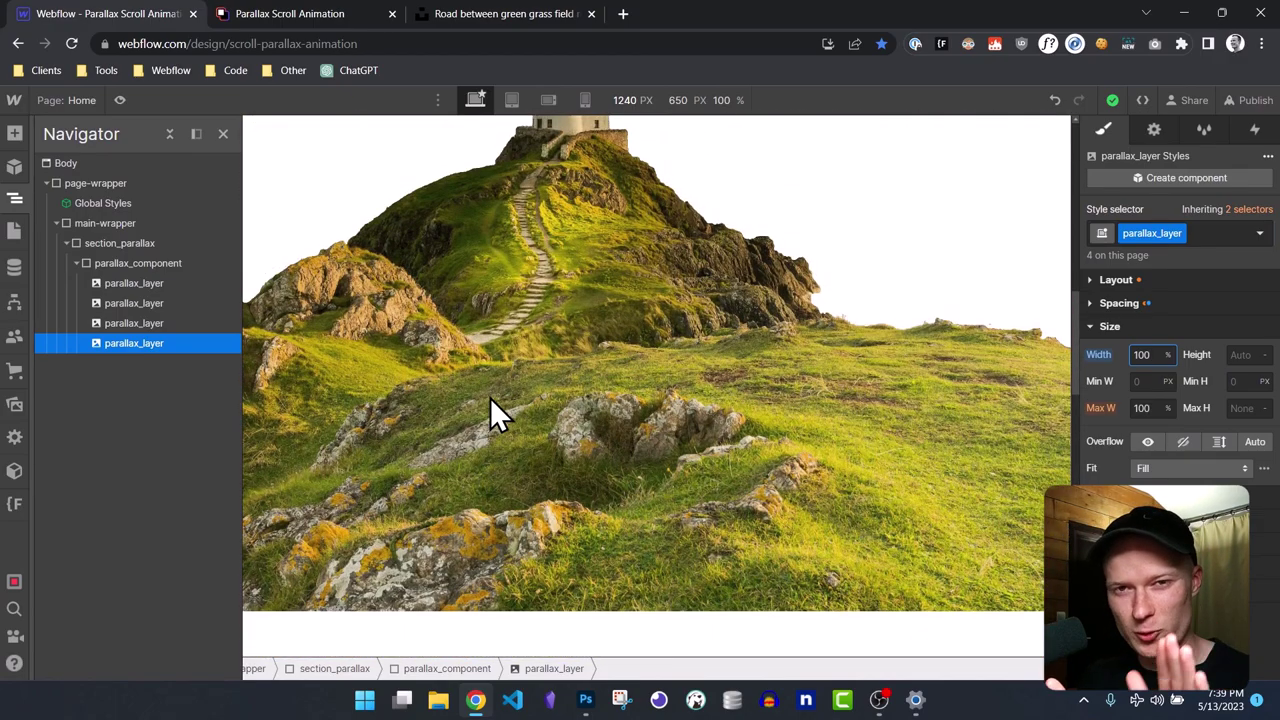
scroll(490, 397, up, 5)
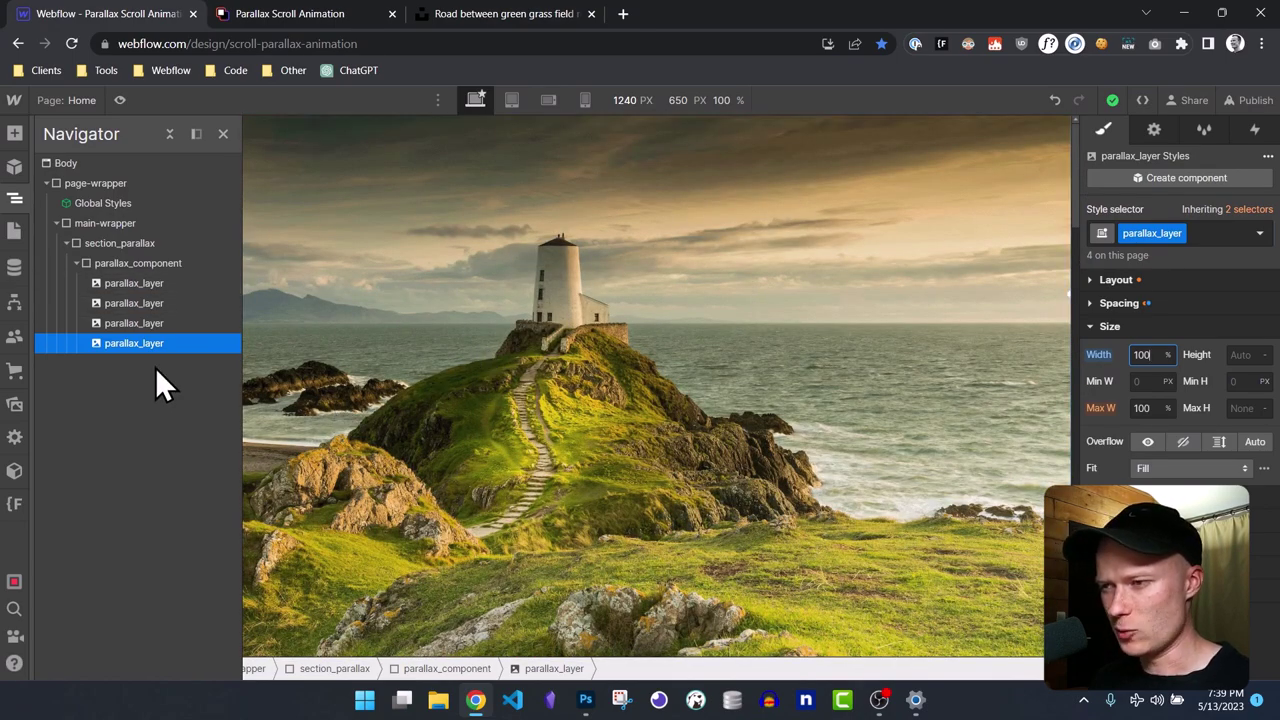
Step: Set the position of parallax_component to Relative
click(149, 260)
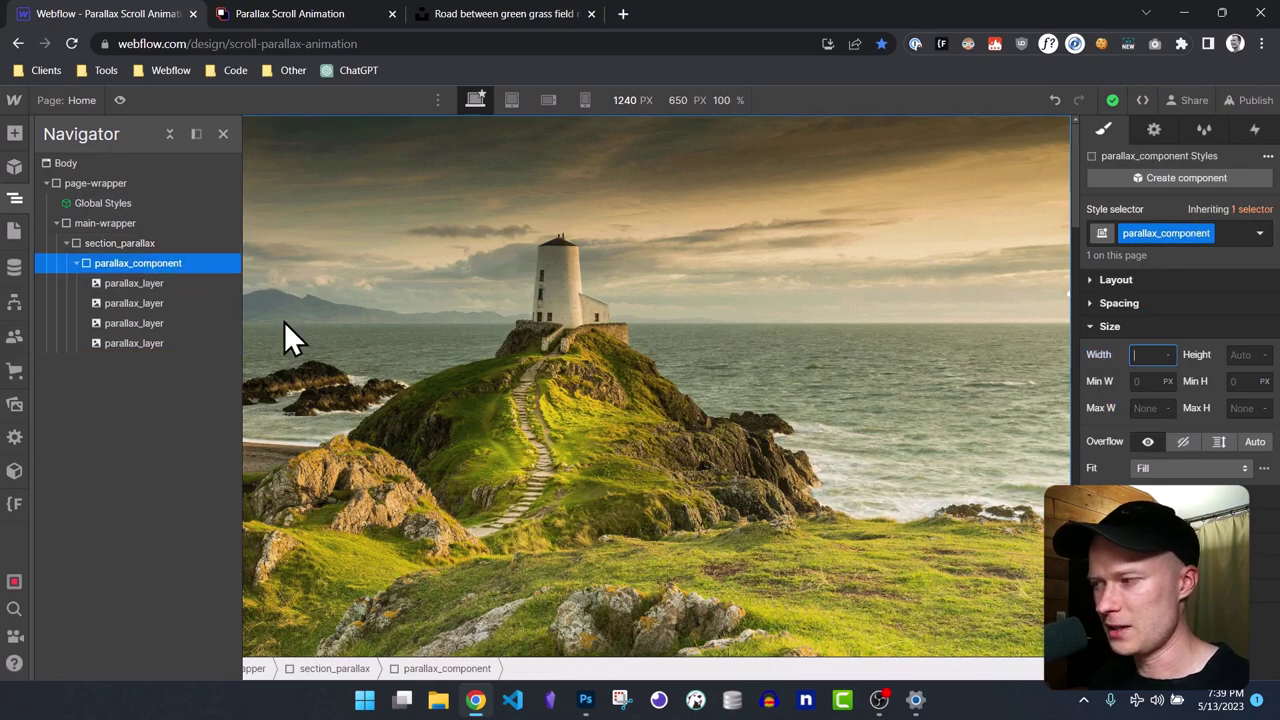
click(1110, 326)
click(1119, 349)
click(1181, 379)
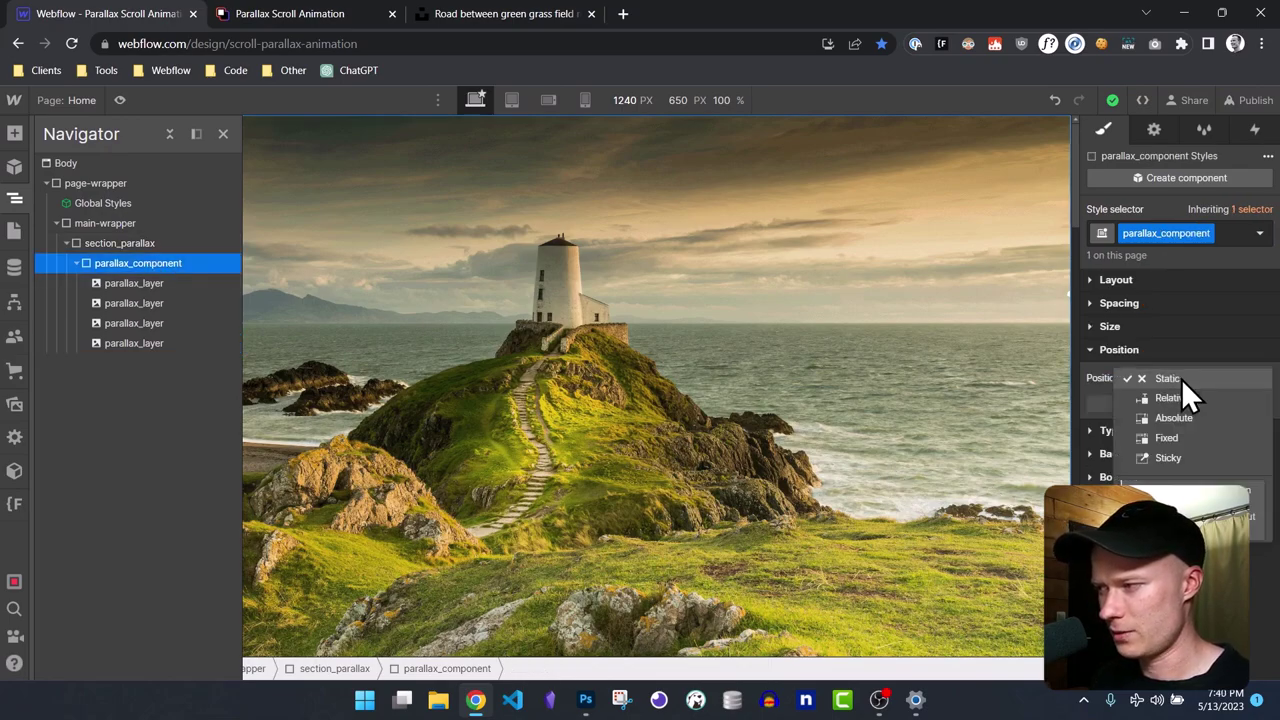
click(1192, 398)
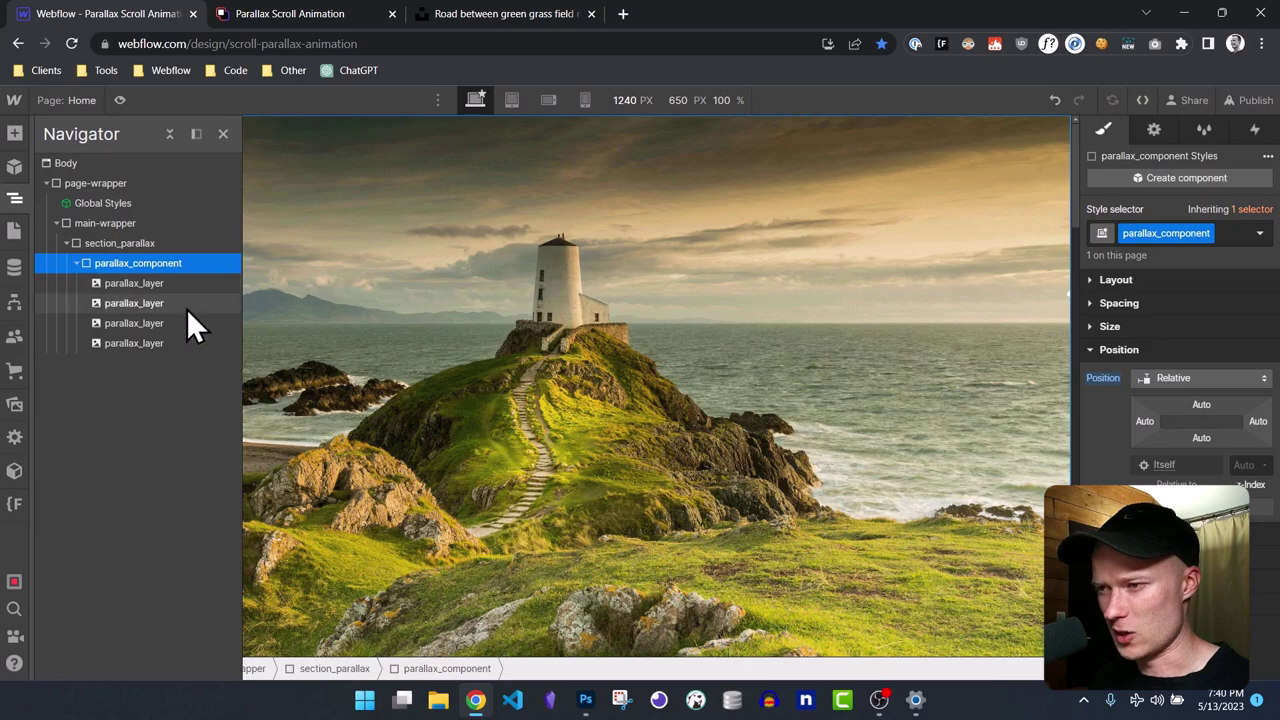
Step: Set the parallax_layer class to Absolute position with the top preset: 0% top, left and right, Auto bottom
click(164, 283)
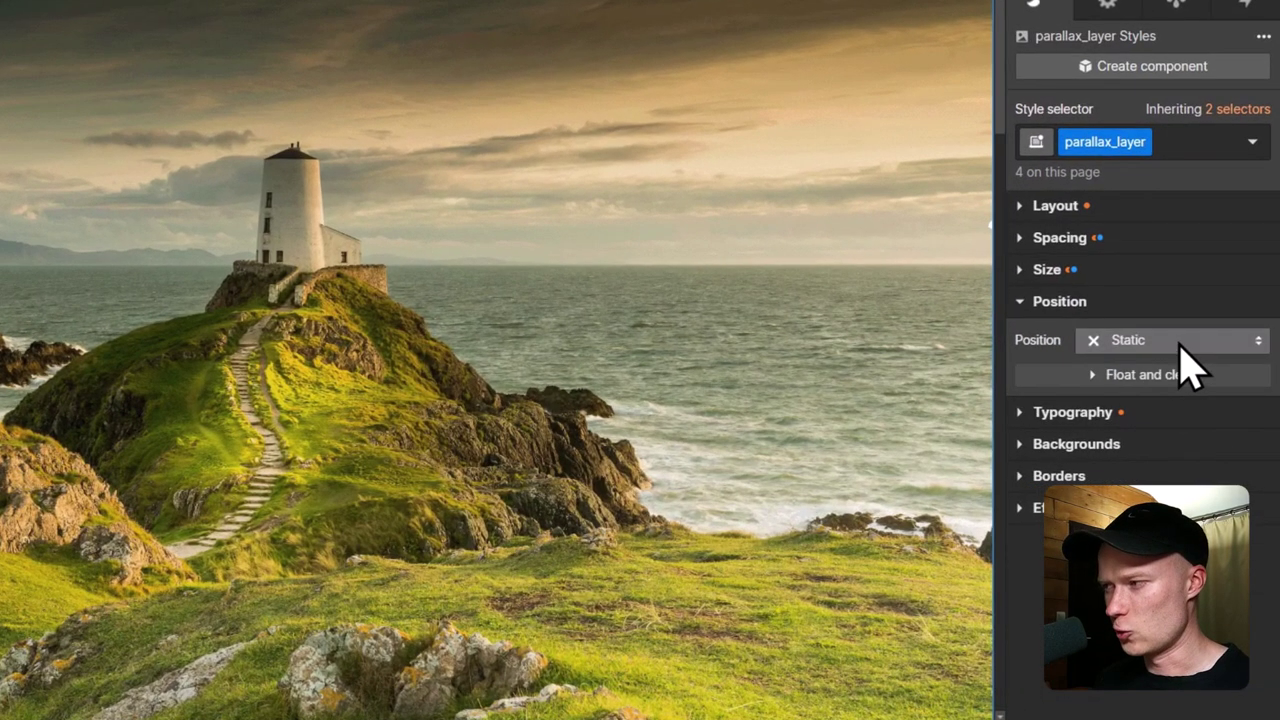
click(1210, 380)
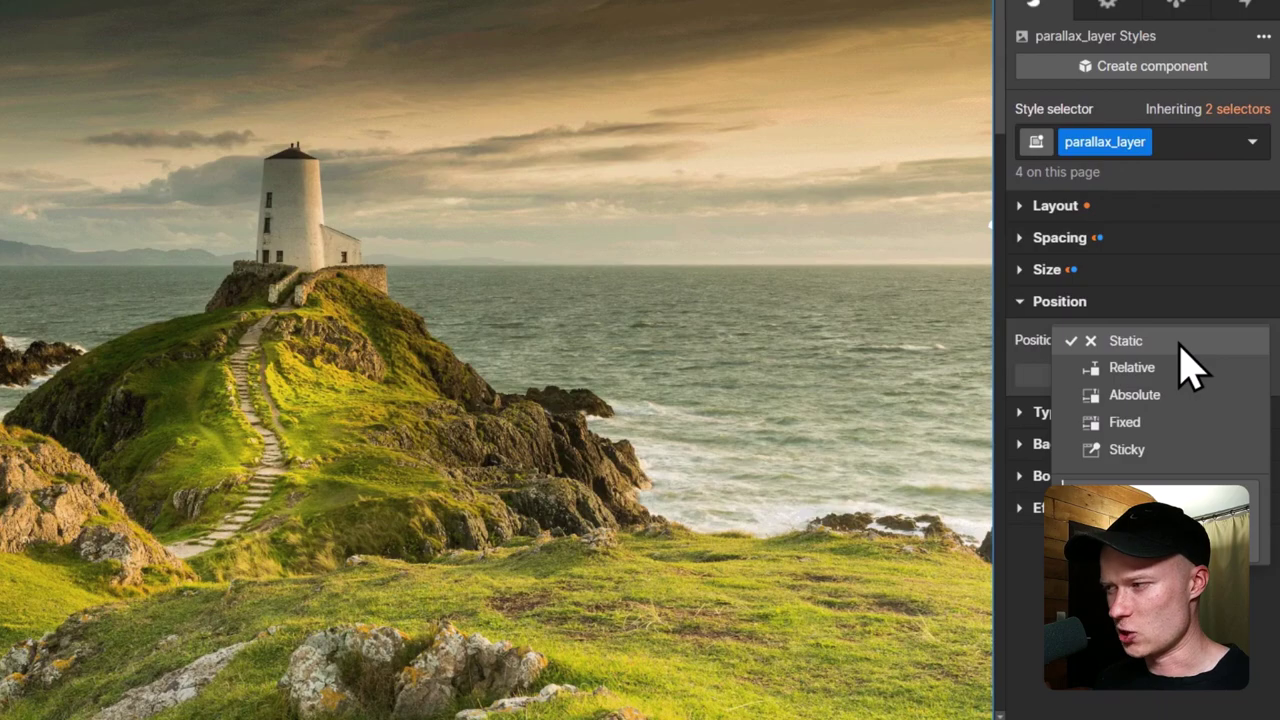
click(1140, 395)
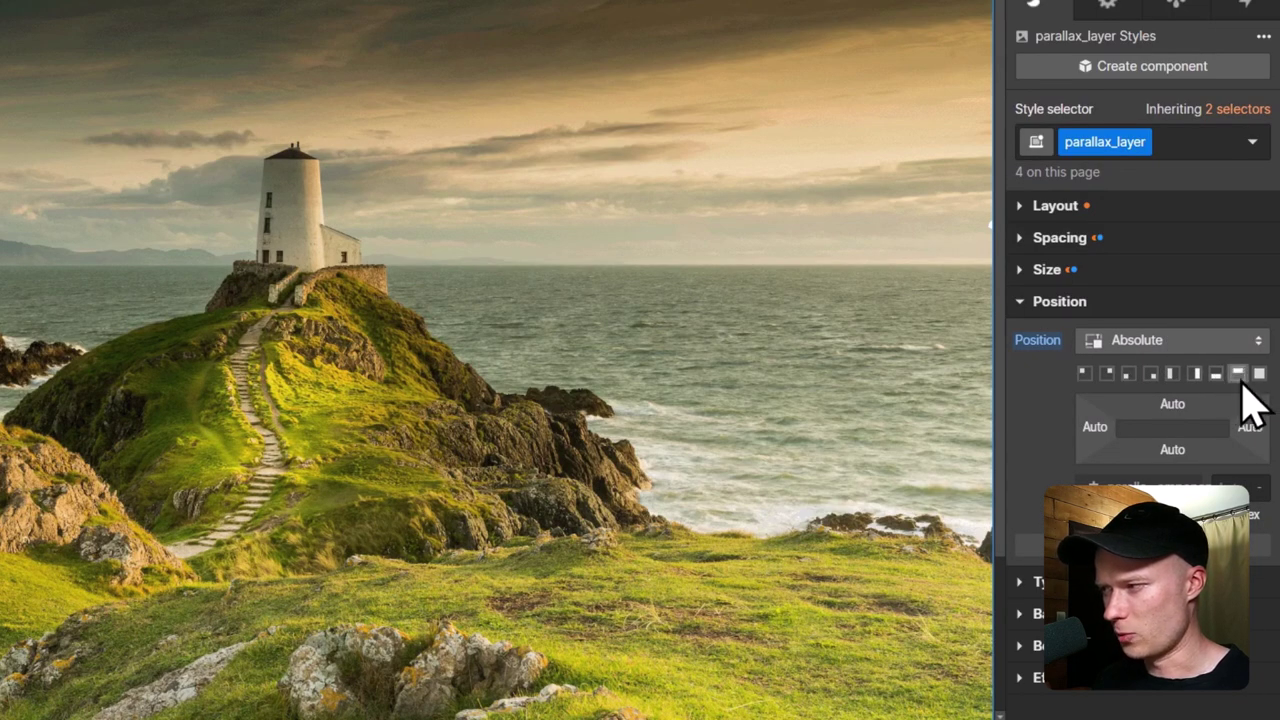
click(1238, 374)
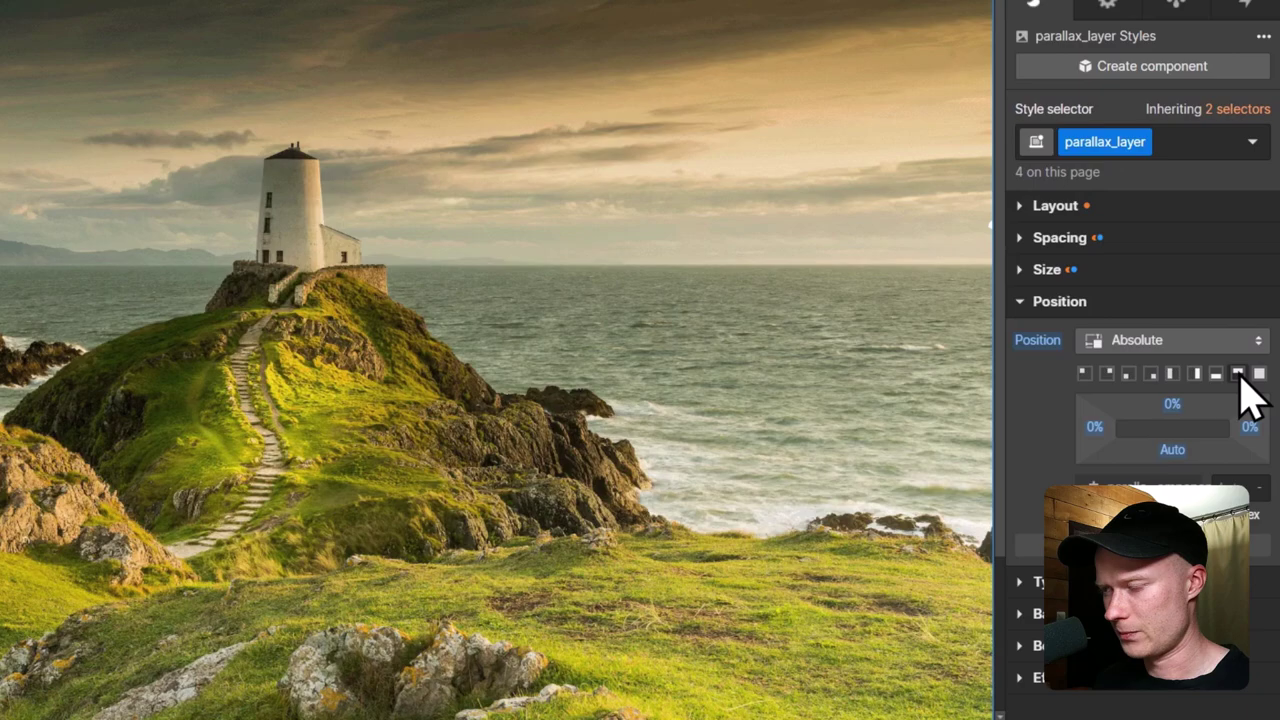
scroll(466, 334, down, 3)
scroll(466, 334, up, 3)
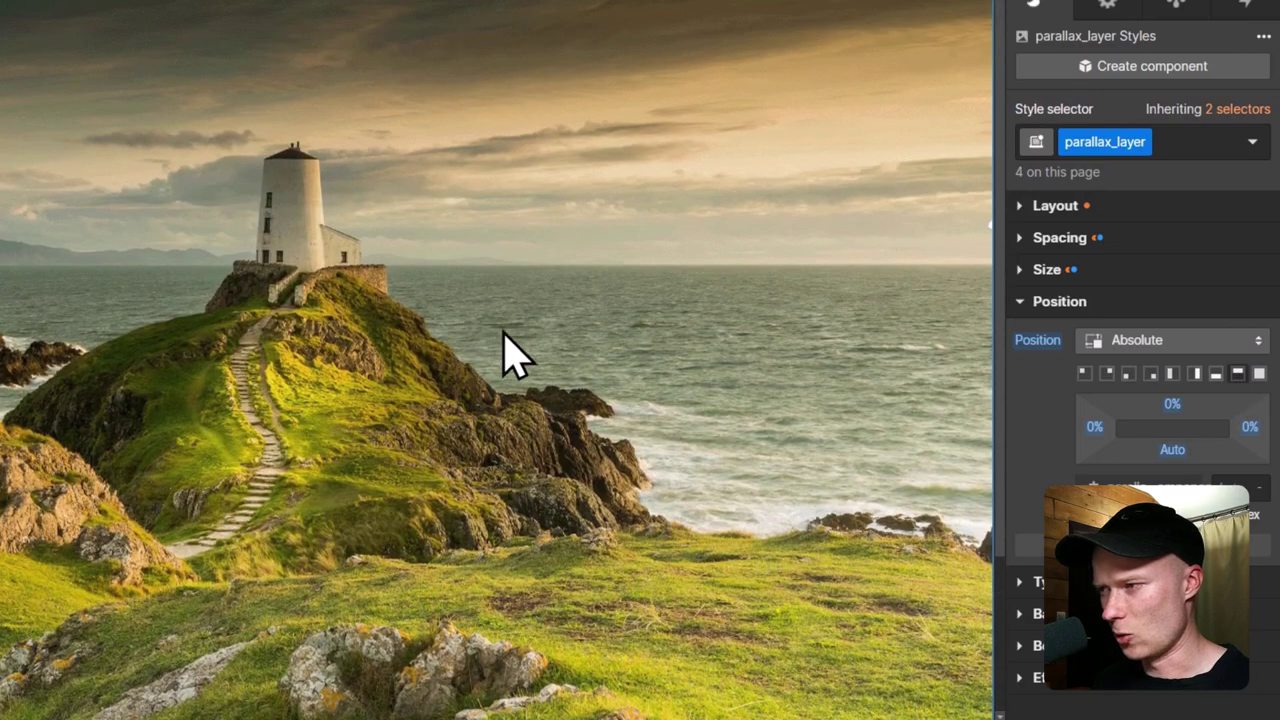
scroll(985, 300, down, 3)
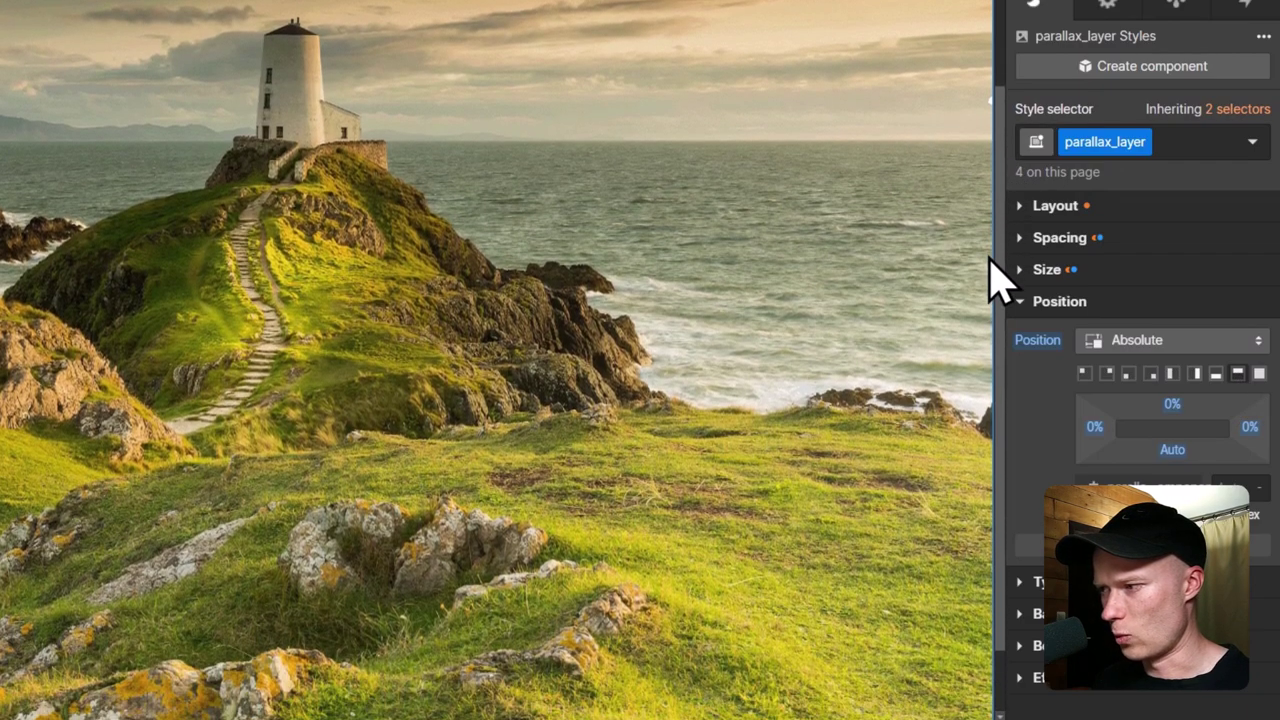
scroll(986, 220, up, 3)
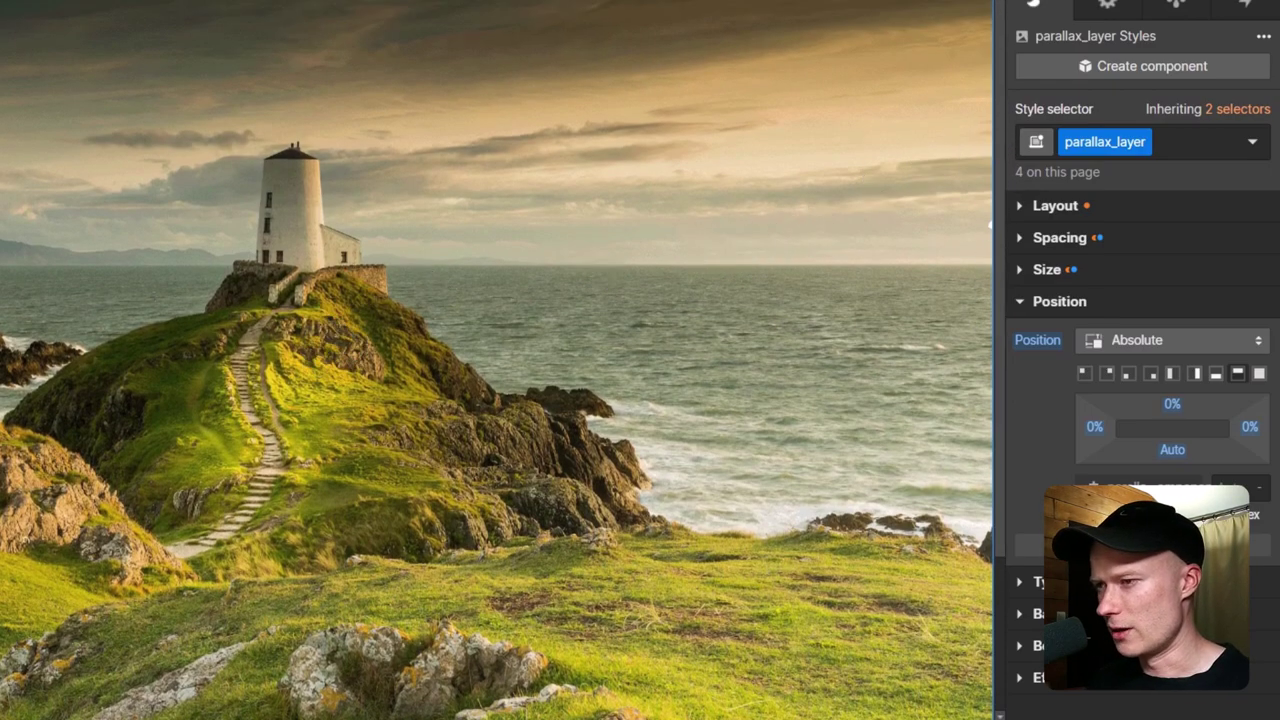
Step: Add the combo class is-bg to the first parallax_layer image
click(1176, 143)
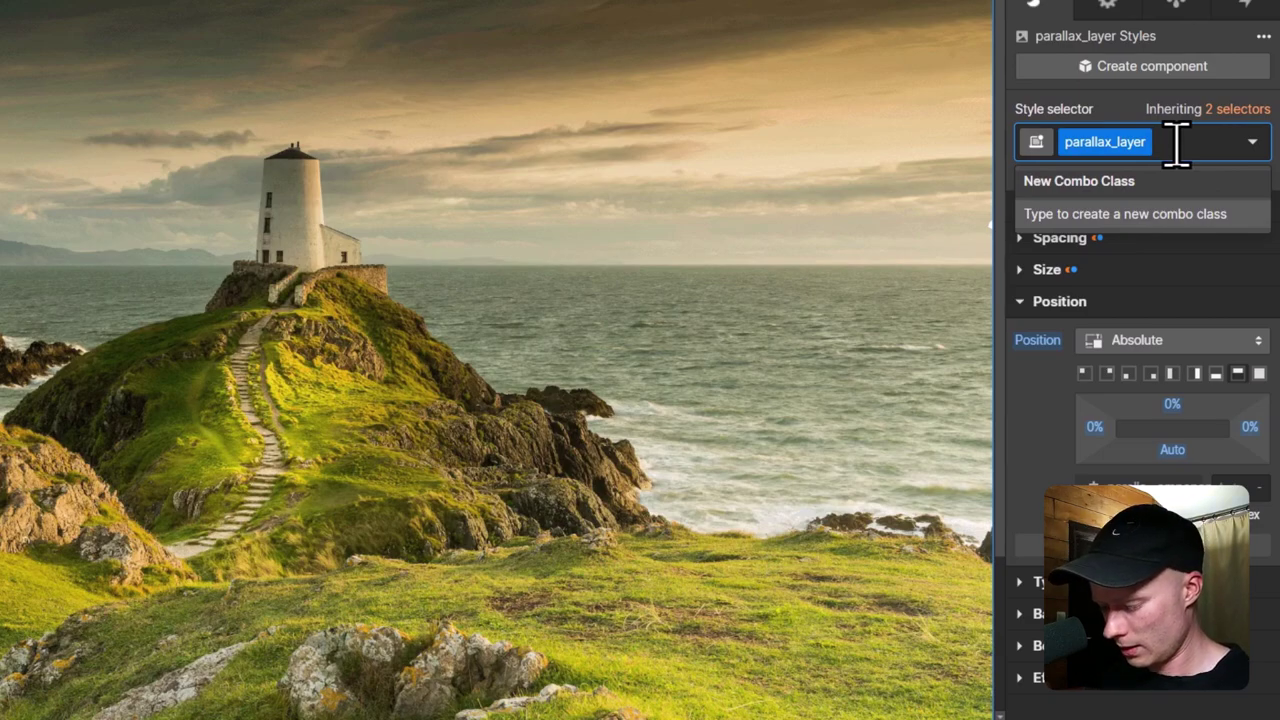
text(i)
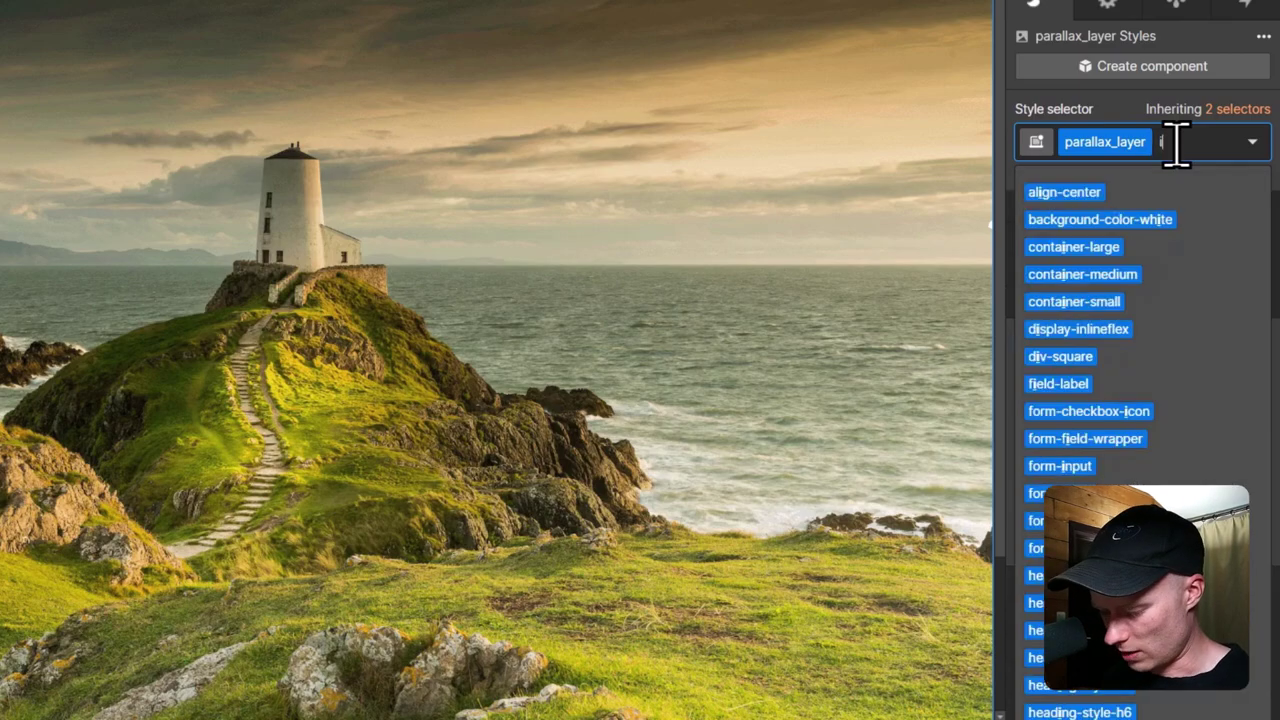
text(-)
key(BackSpace)
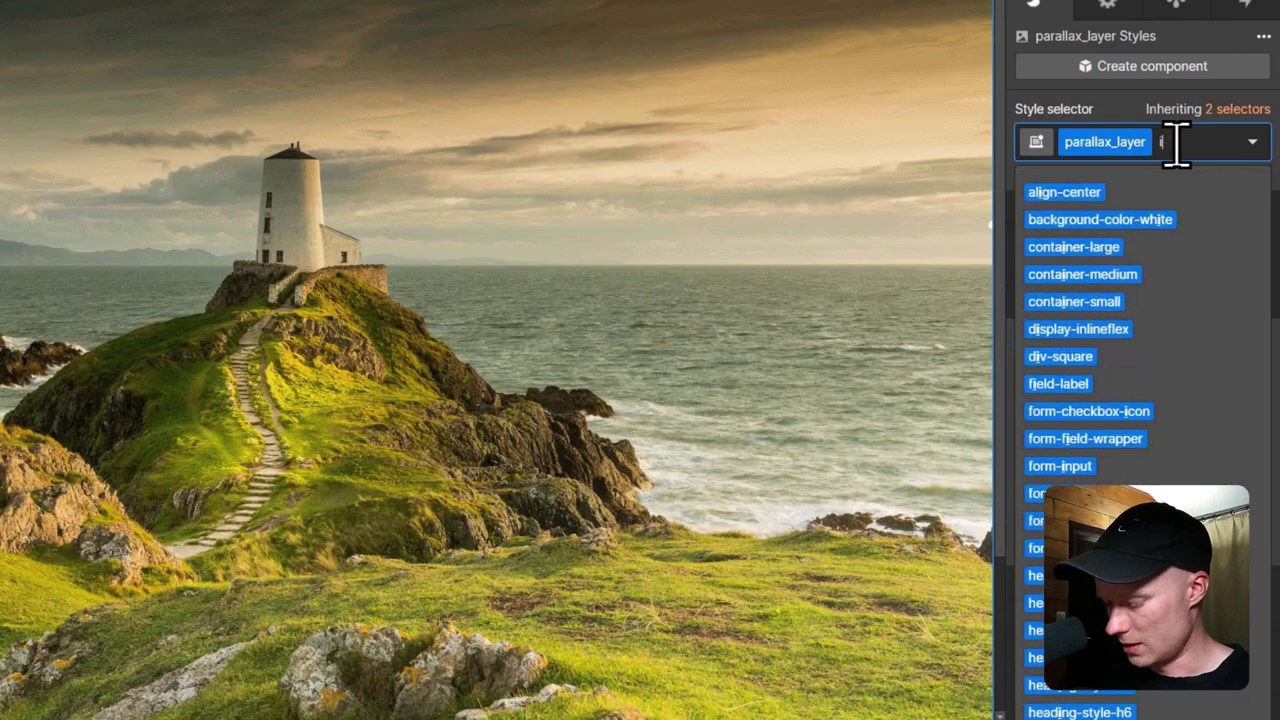
text(s-bg)
key(Return)
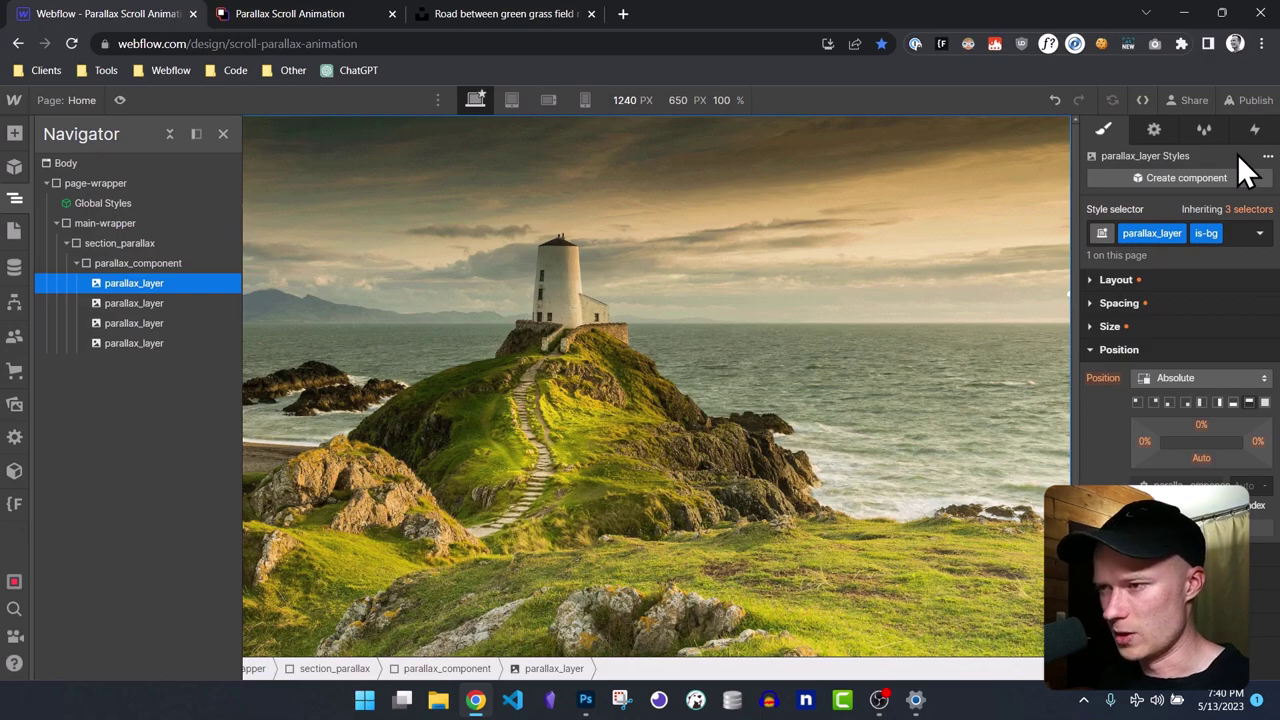
Step: Give each of the other three parallax_layer images its own combo class, with is-3 on the third and is-4 on the fourth
key(Down)
key(ctrl+Return)
text(is)
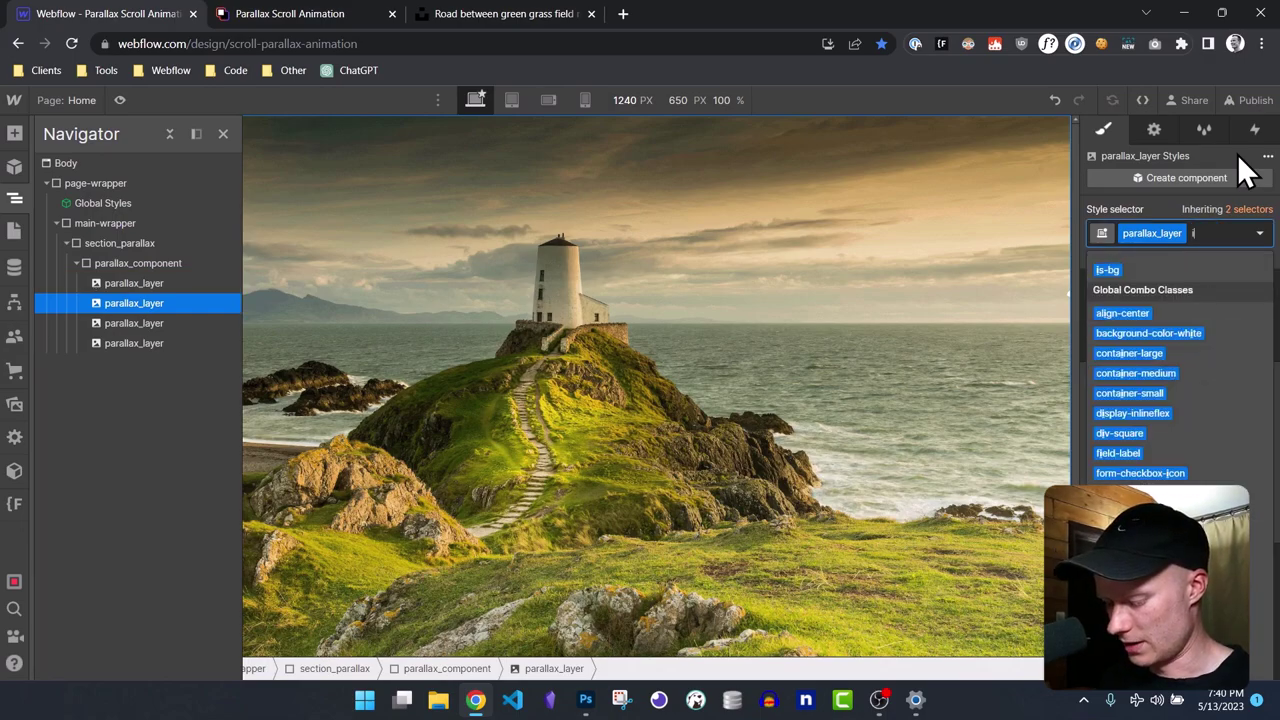
key(Return)
key(Down)
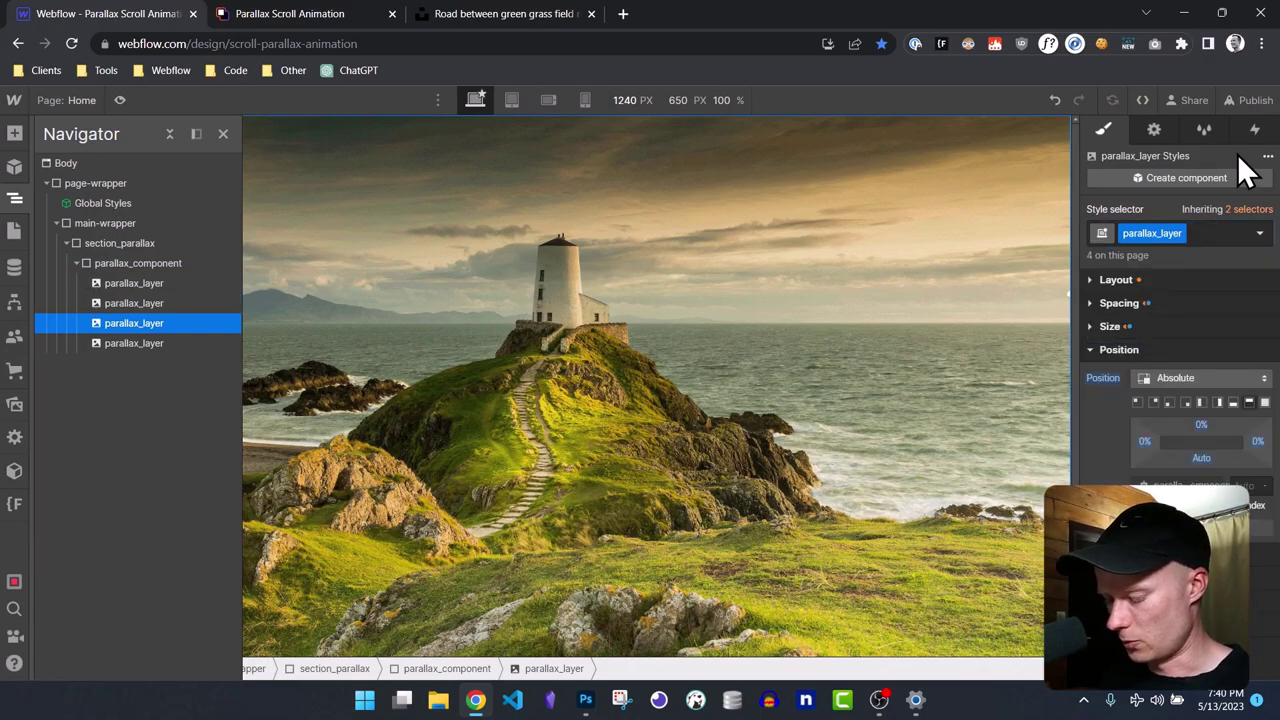
key(ctrl+Return)
text(is-3)
key(Return)
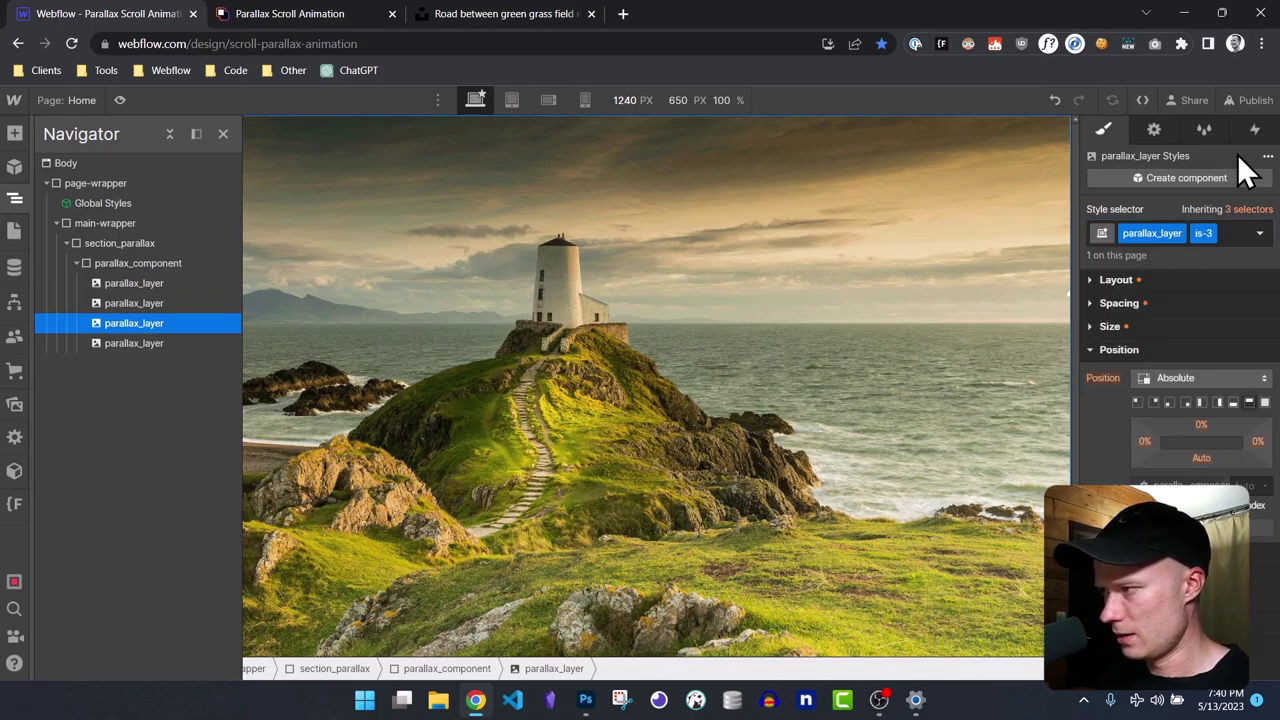
key(Down)
key(ctrl+Return)
text(is-4)
key(Return)
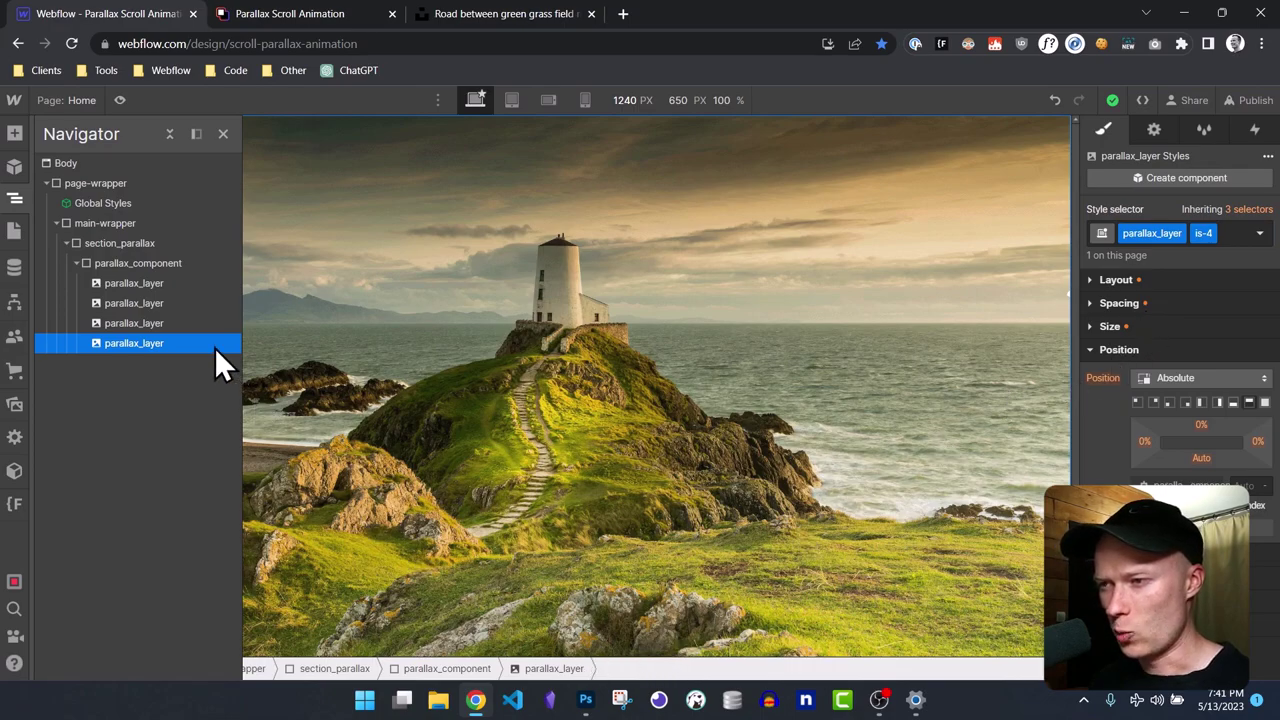
Step: Set the position of the is-bg background image to Static
click(190, 285)
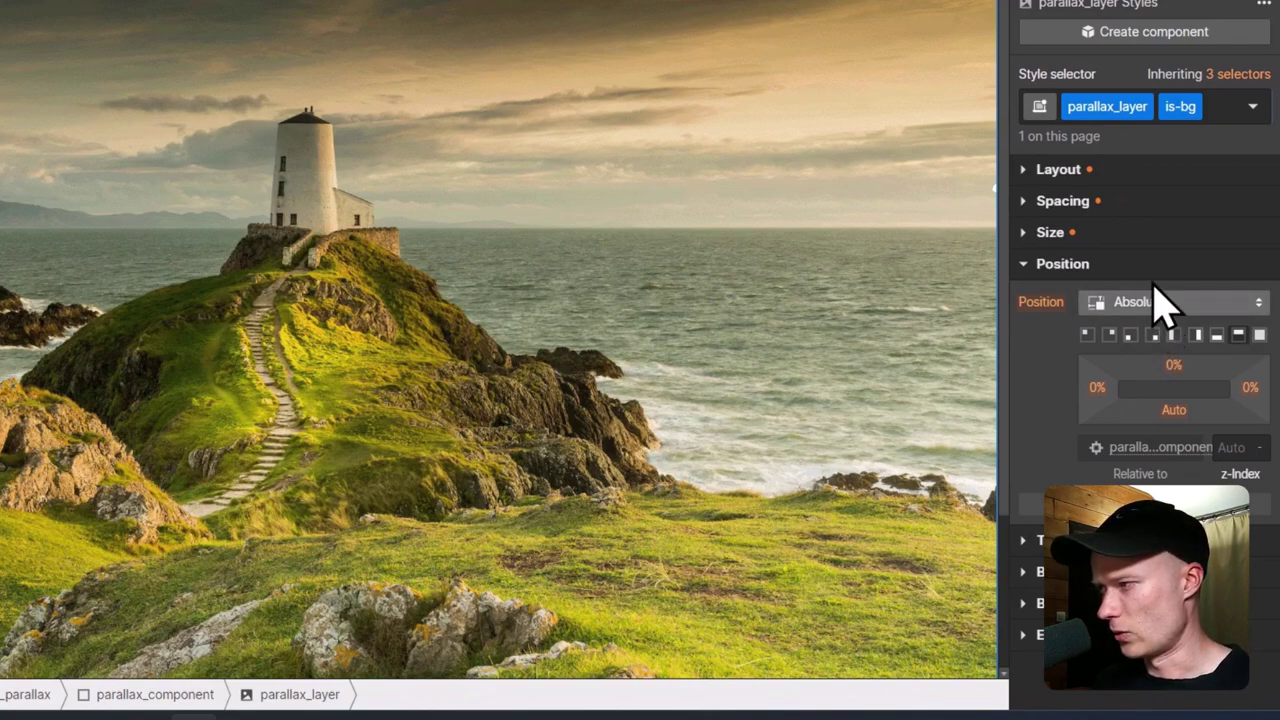
mouse_move(1186, 122)
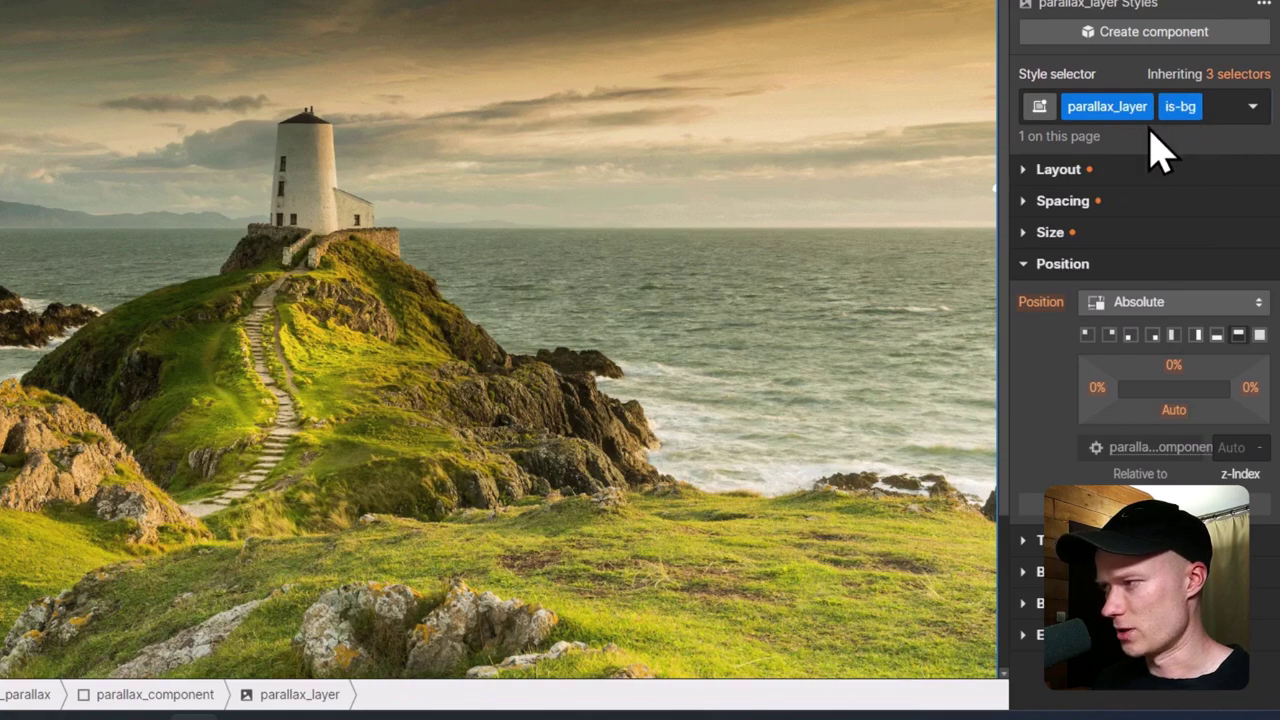
click(1164, 305)
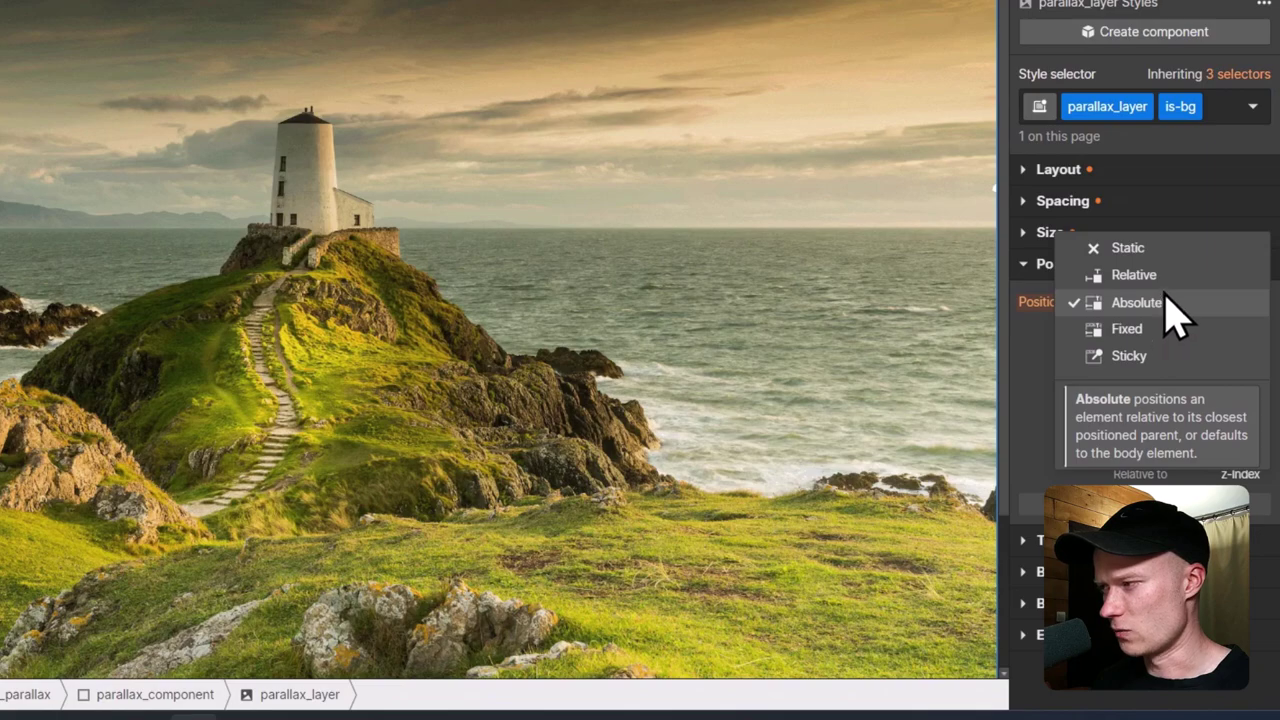
click(1127, 248)
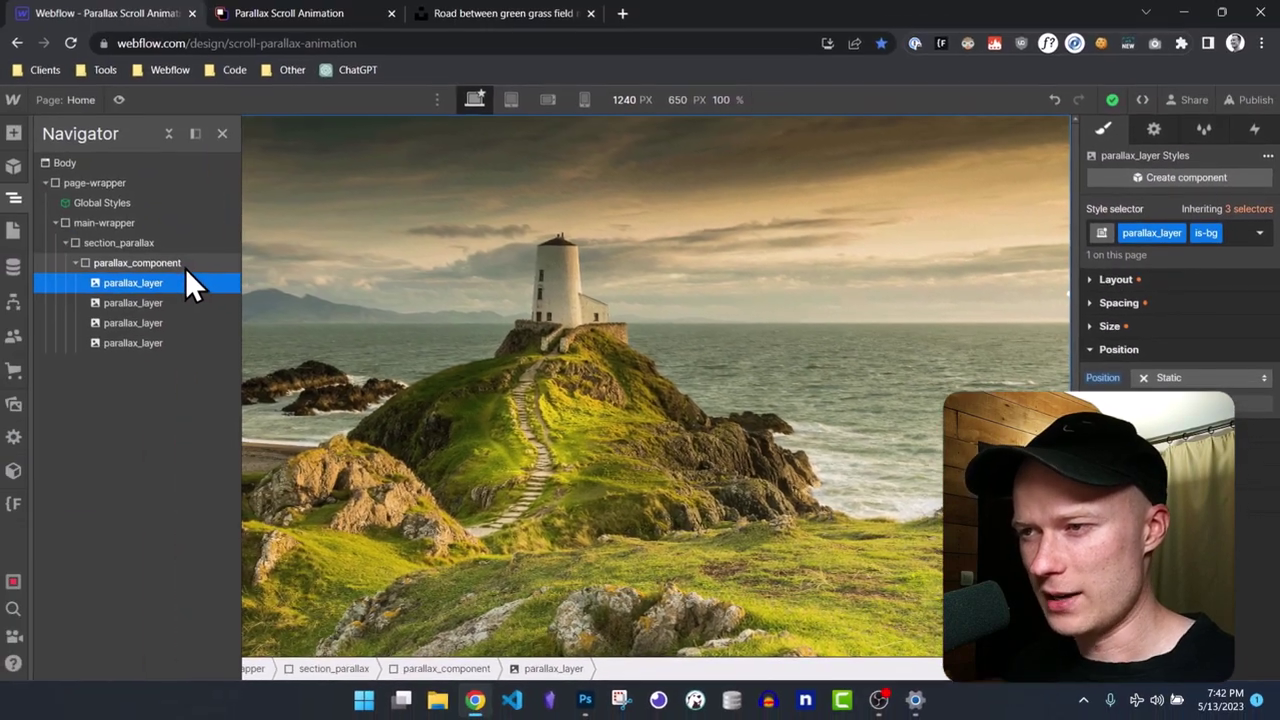
Step: Add a While scrolling in view element trigger to parallax_component
click(187, 266)
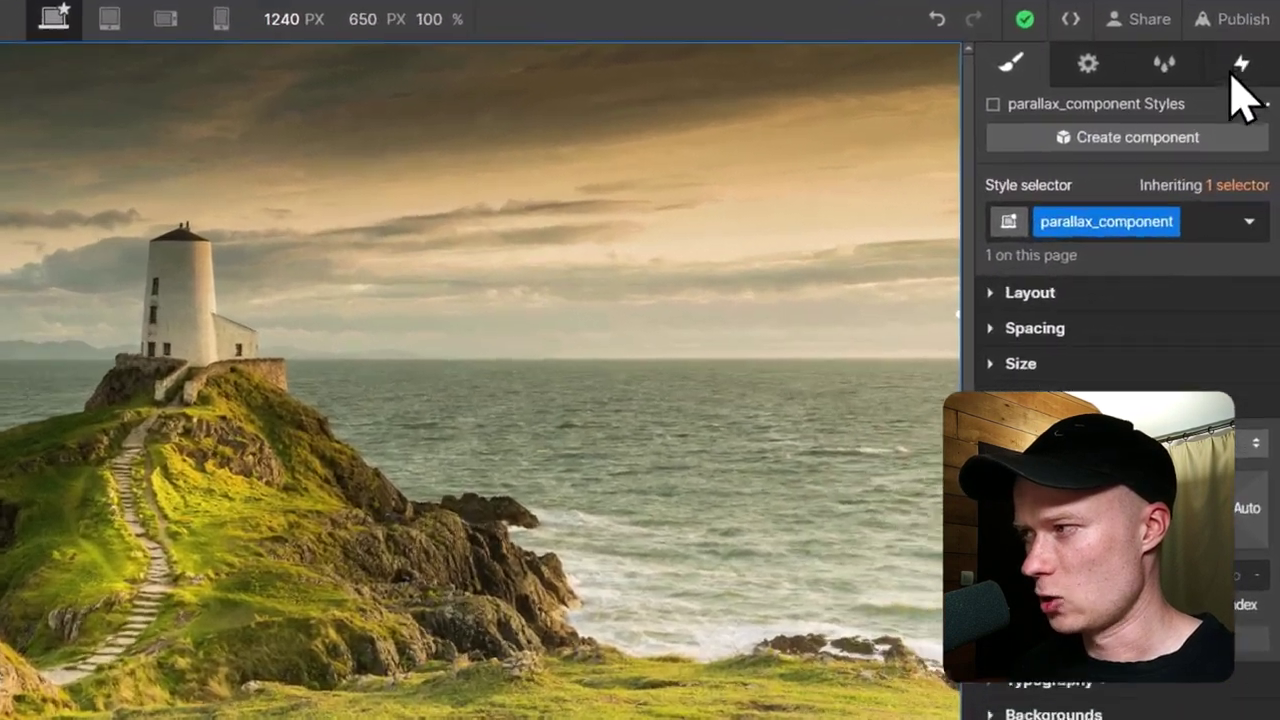
click(1250, 109)
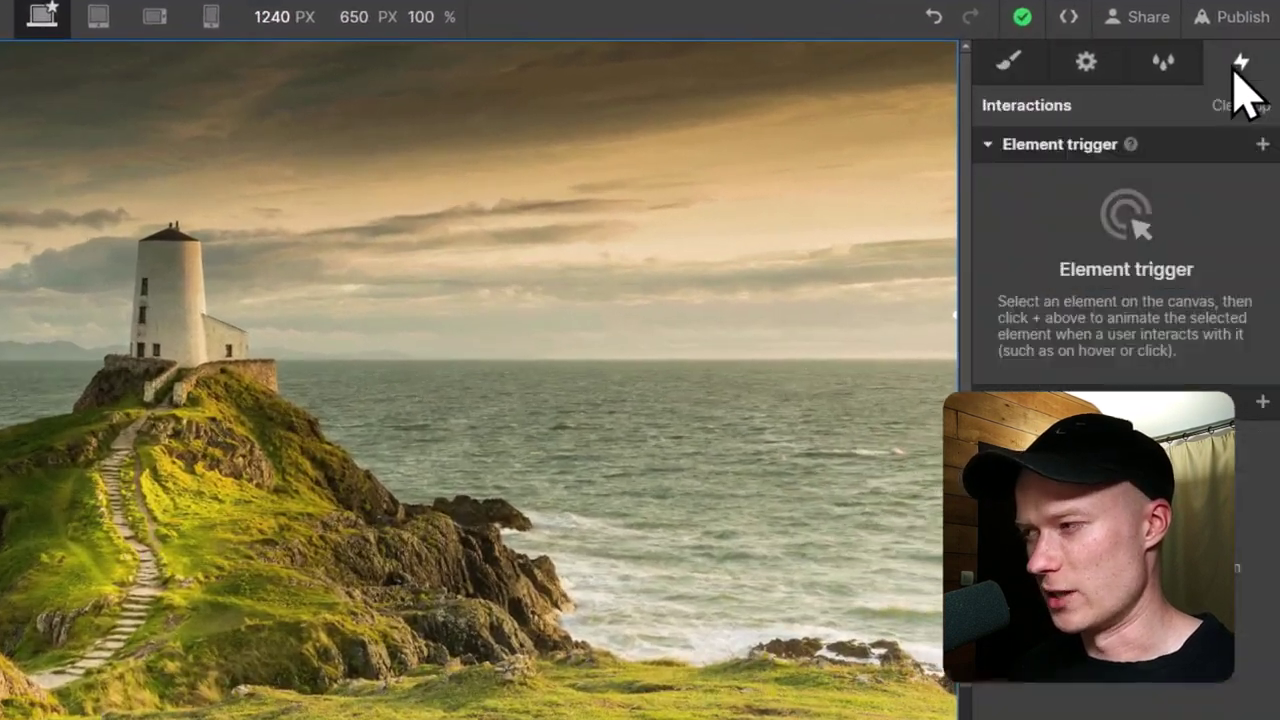
click(1263, 145)
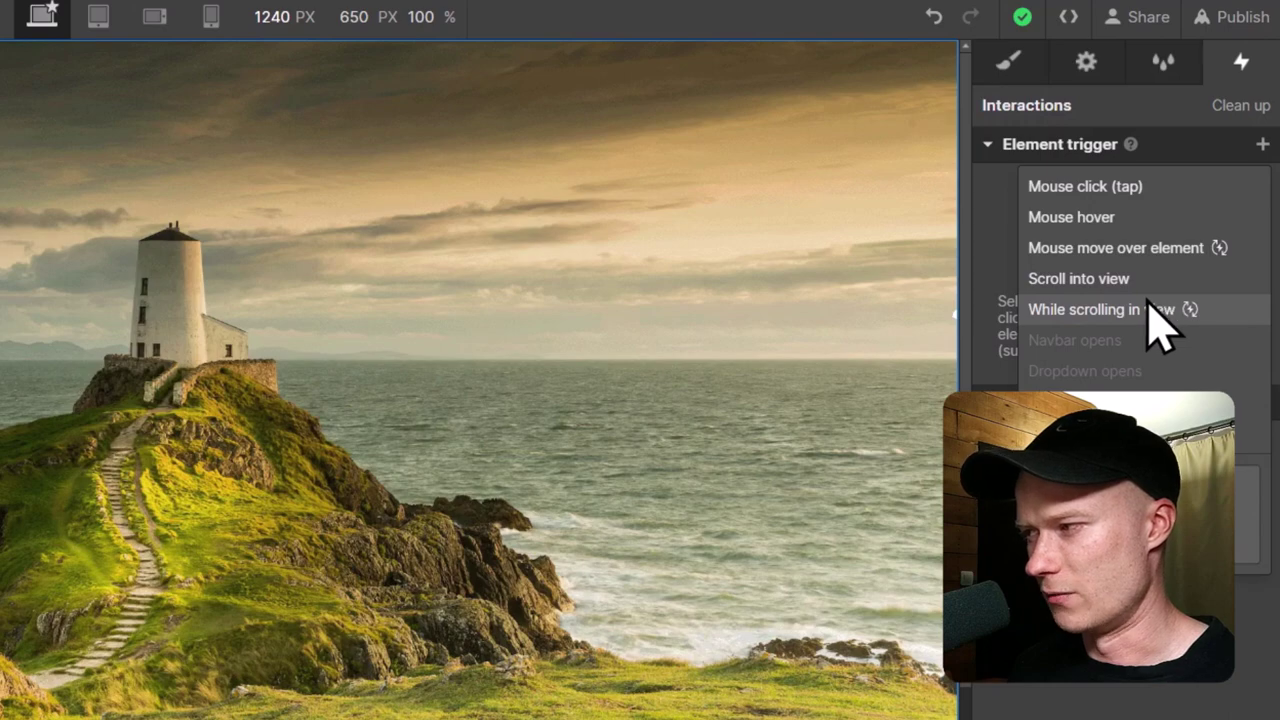
click(1238, 312)
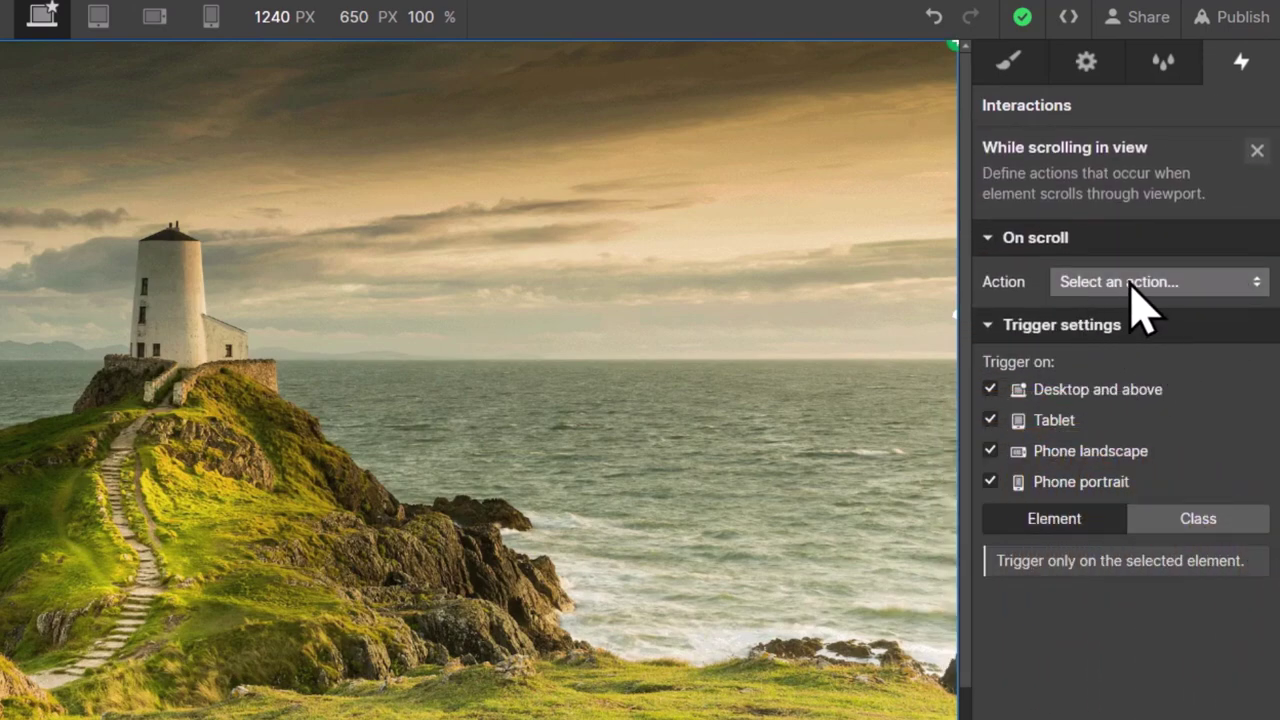
Step: Set the on-scroll action to Play scroll animation, starting at 0% when the element is fully visible
click(1063, 284)
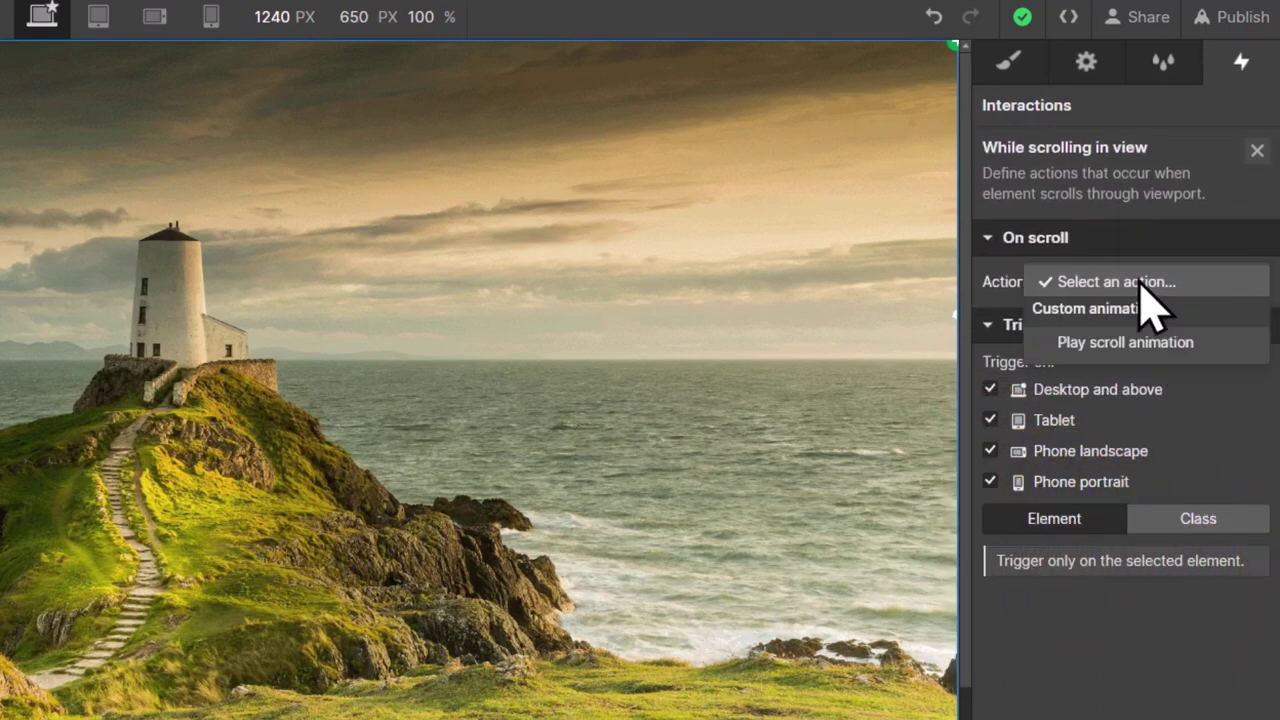
click(1220, 350)
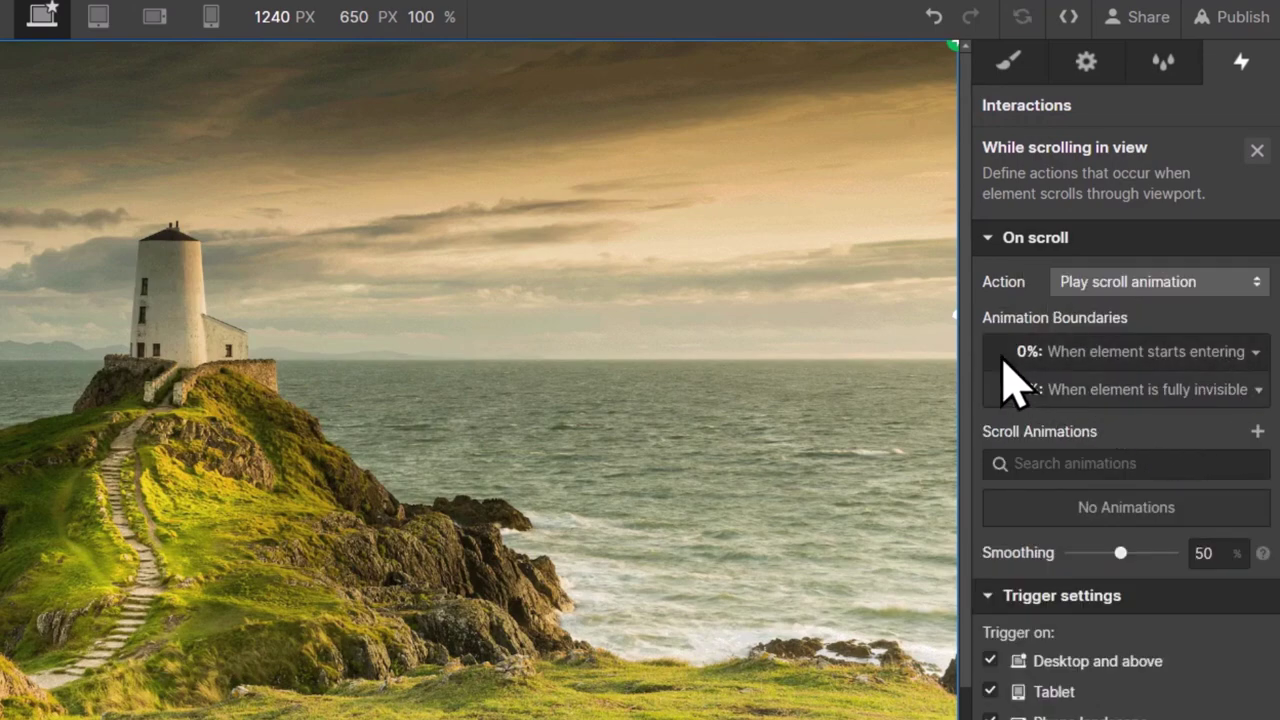
click(1182, 350)
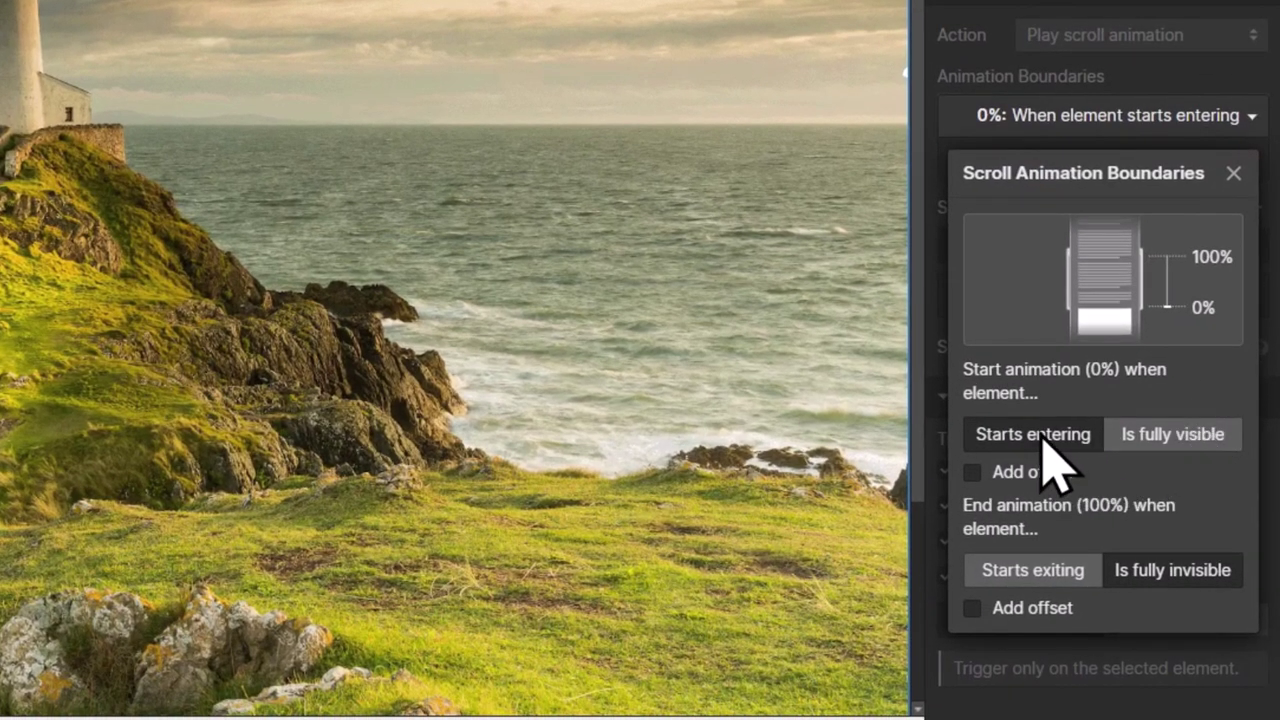
click(1150, 452)
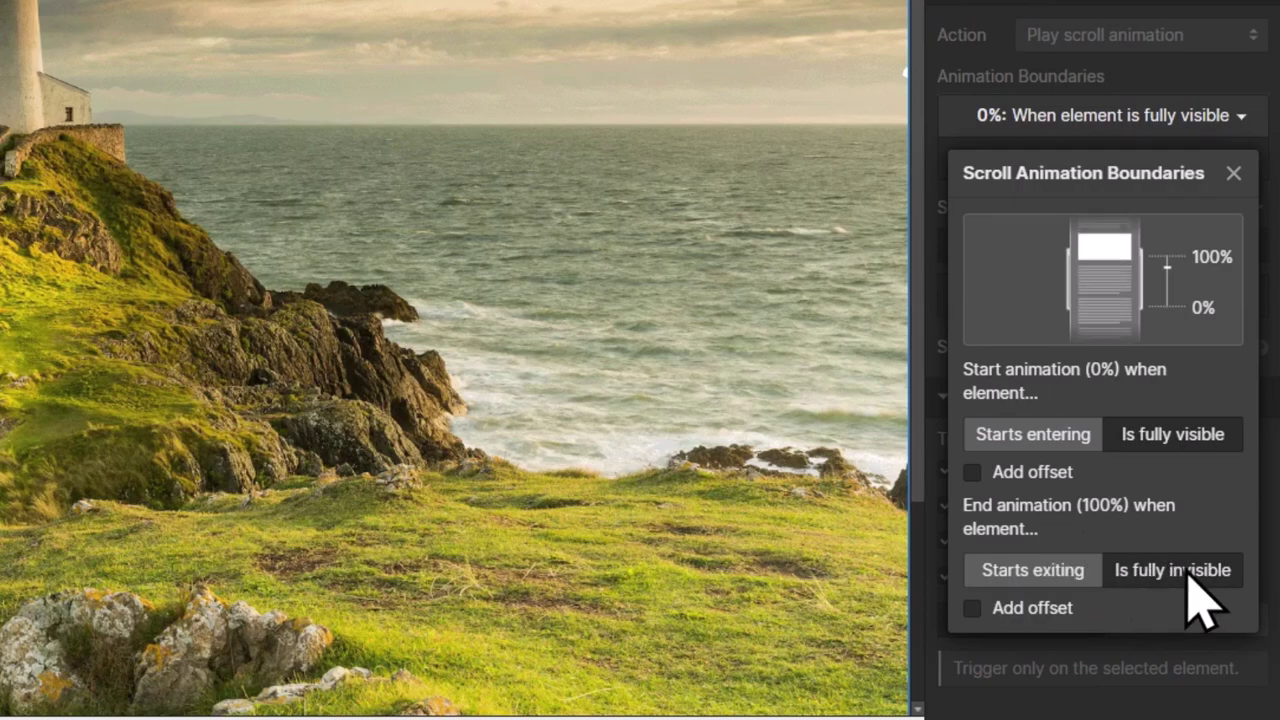
click(1150, 670)
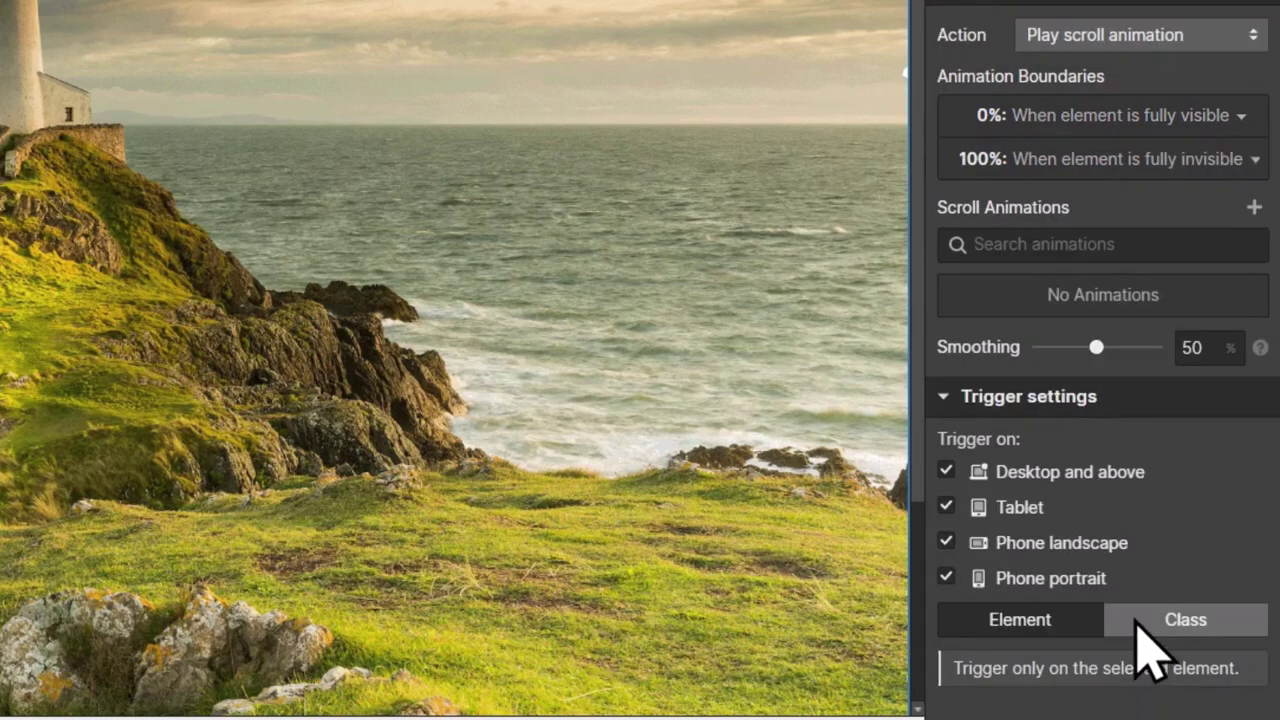
Step: Create a new scroll animation named Parallax Scroll Animation
click(1256, 210)
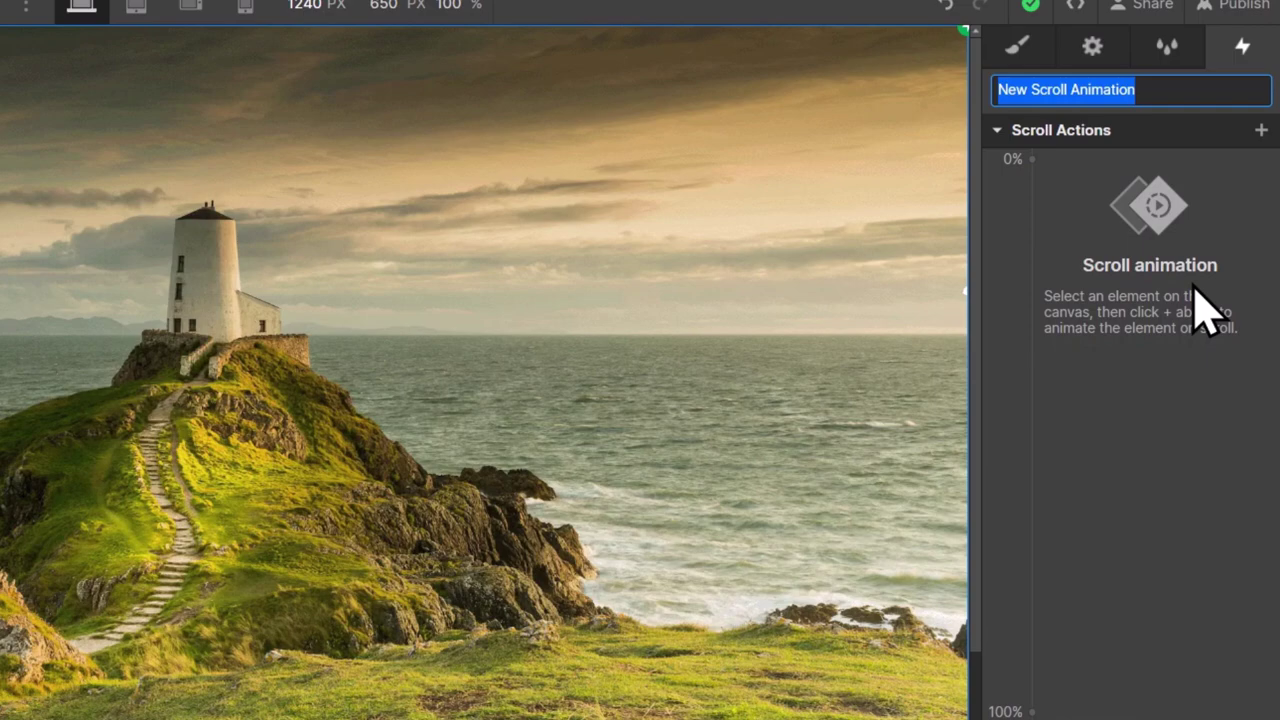
text(Parallax S)
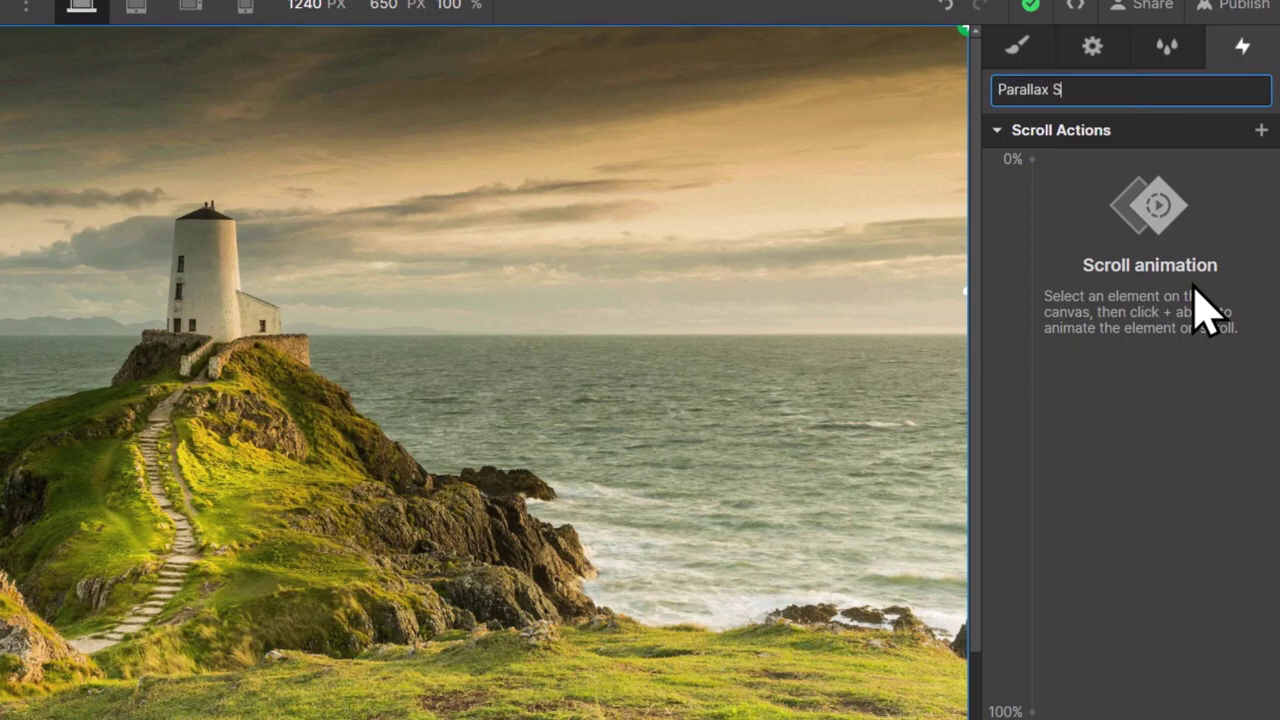
text(croll Animation)
key(Return)
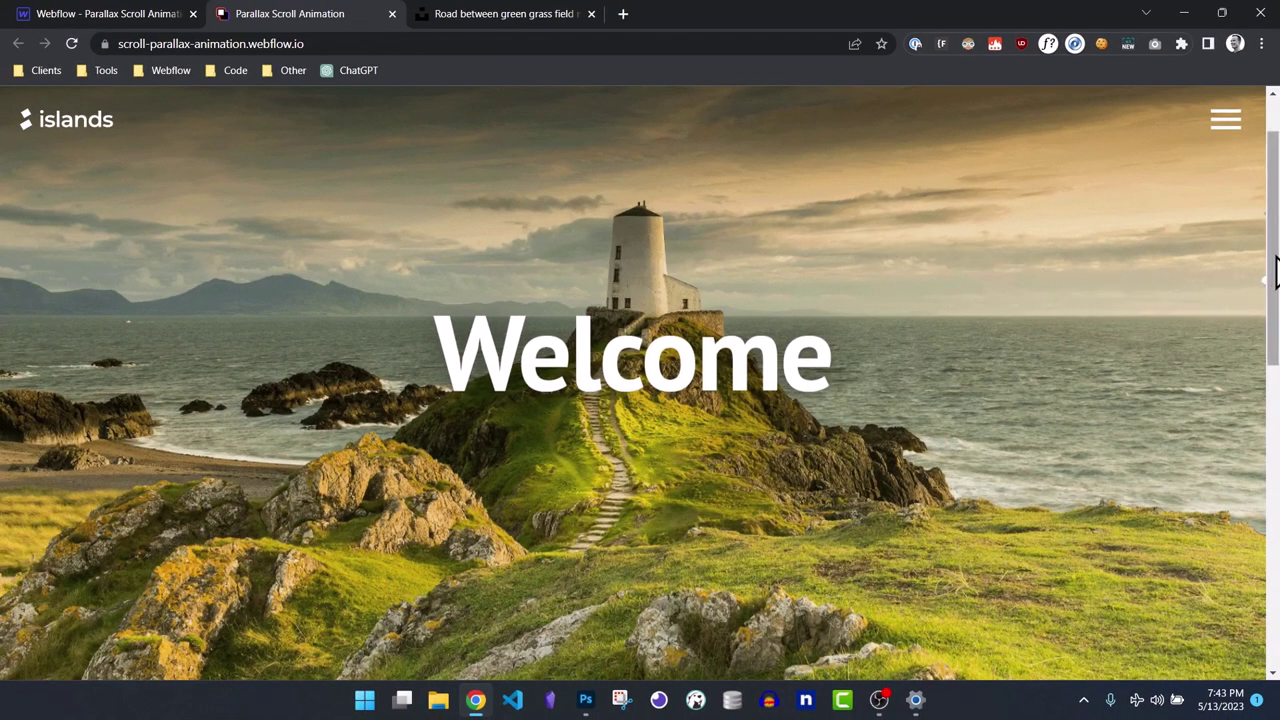
scroll(1272, 253, up, 2)
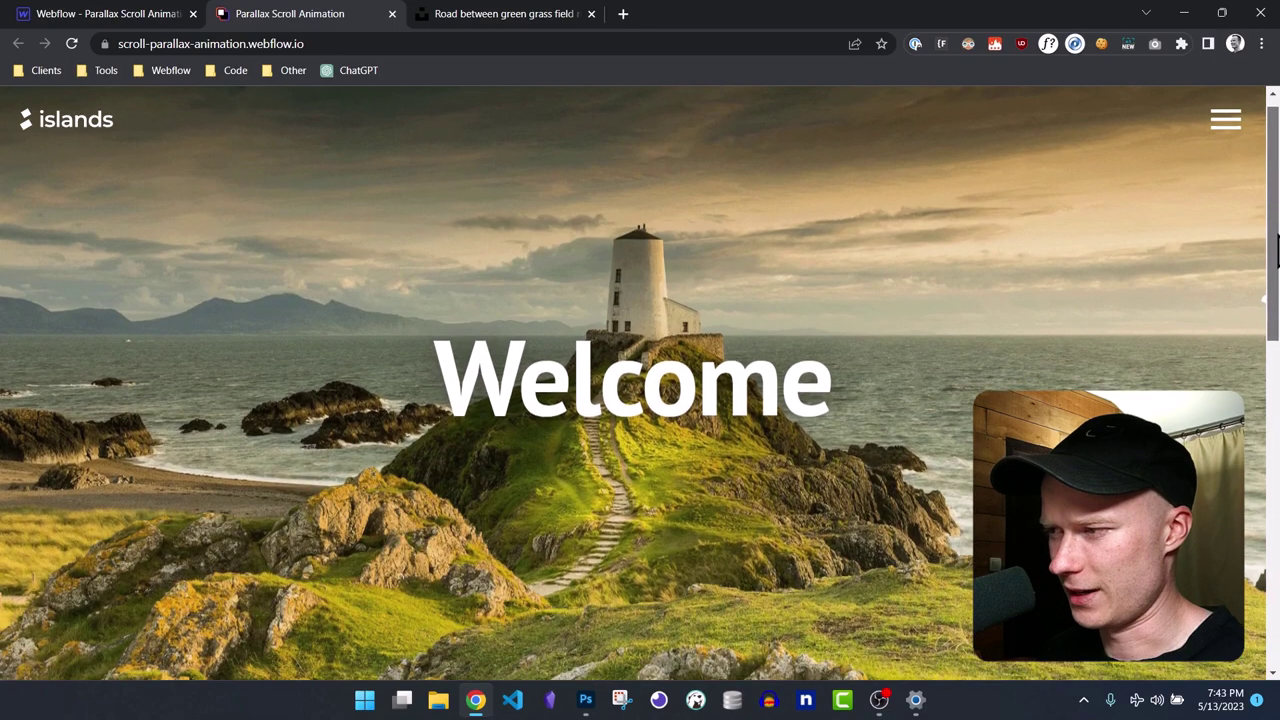
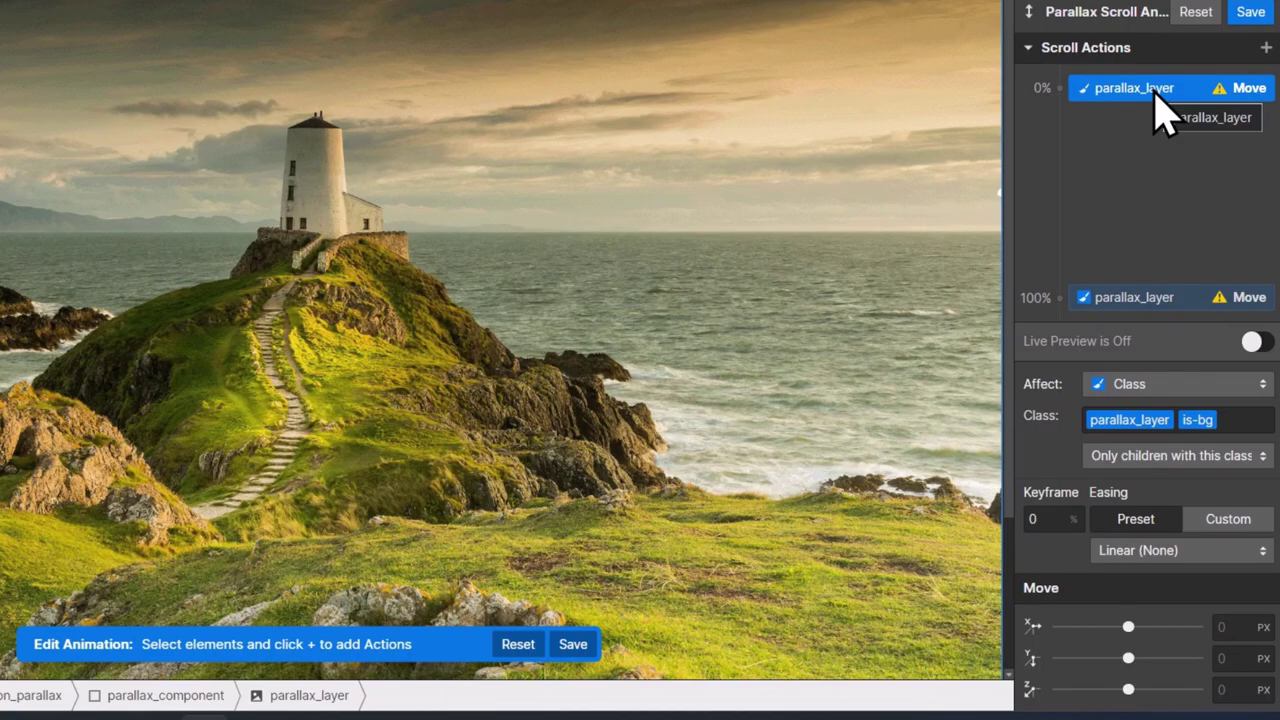
Step: Set the is-bg layer's vertical move to 0 rem at 0% and 44 rem at 100%, and save the animation
click(1247, 658)
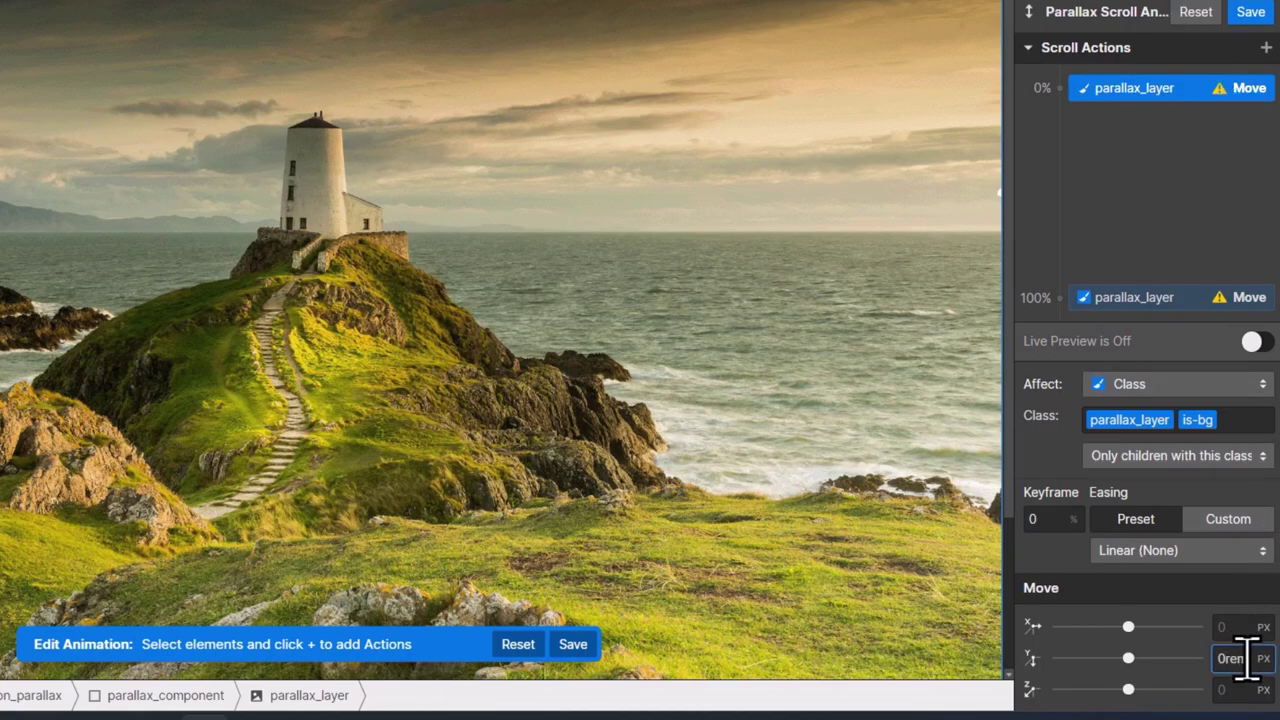
text(0rem)
key(Return)
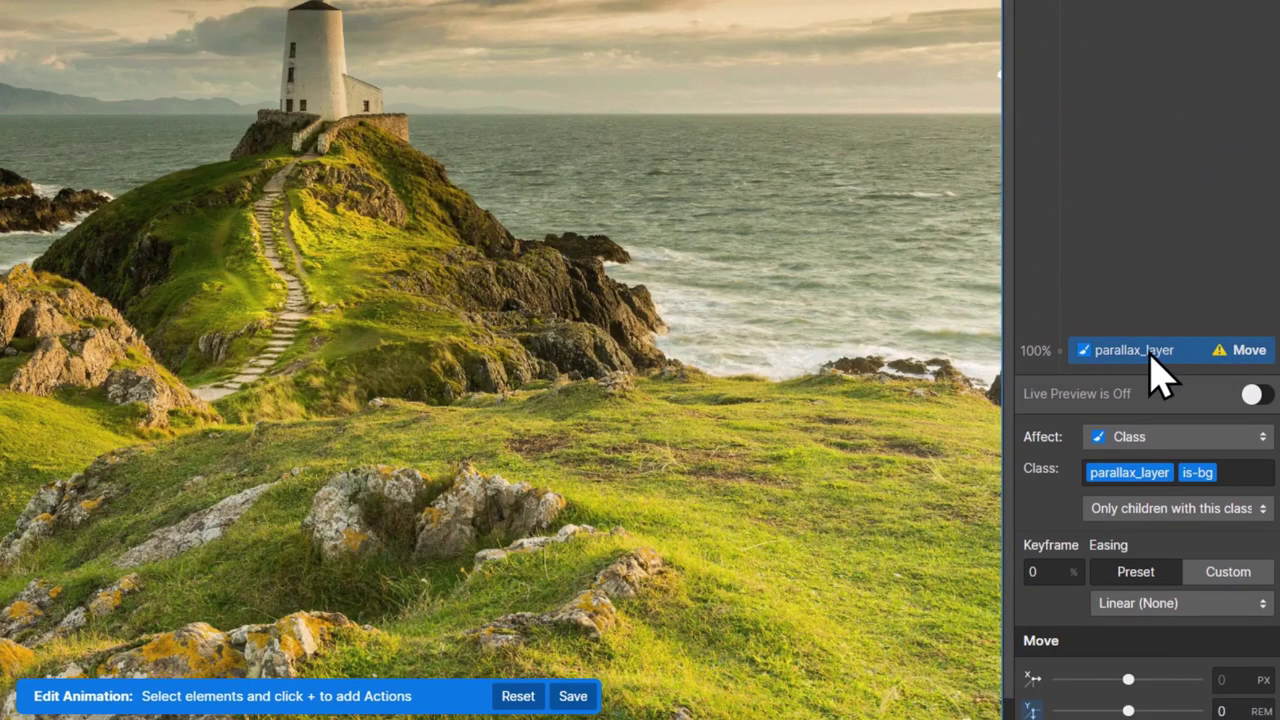
click(1150, 356)
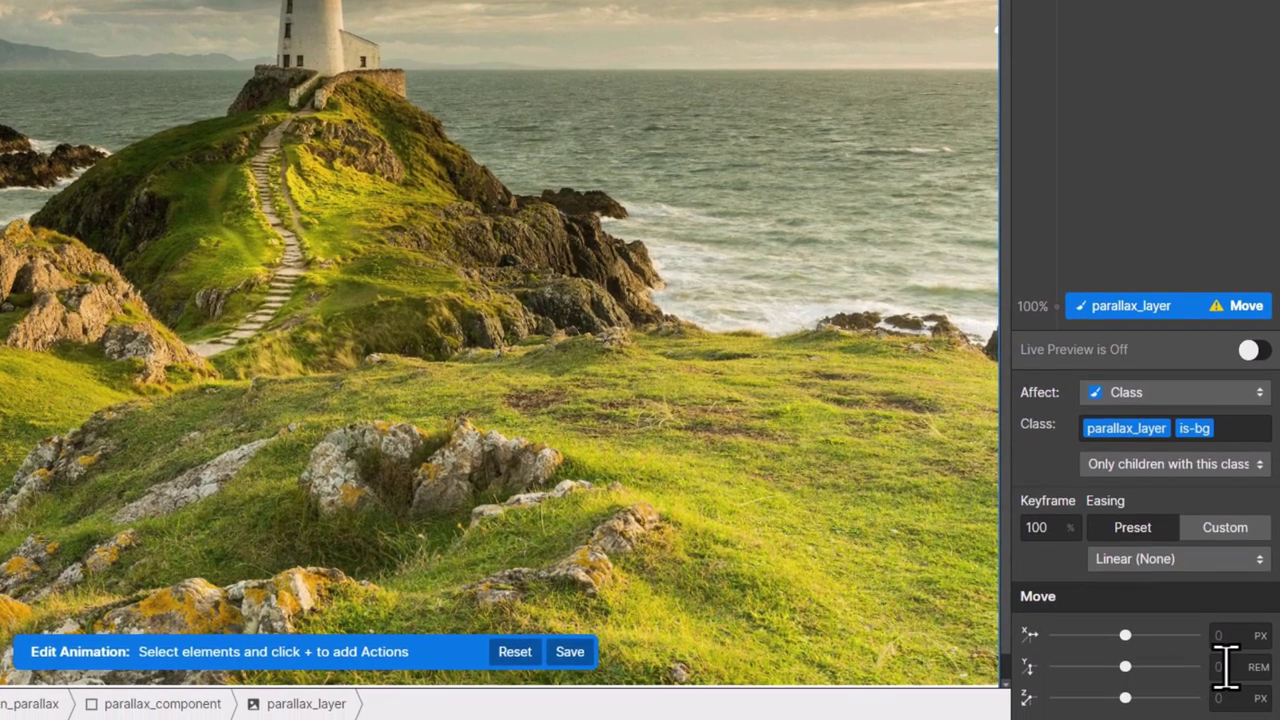
click(1226, 666)
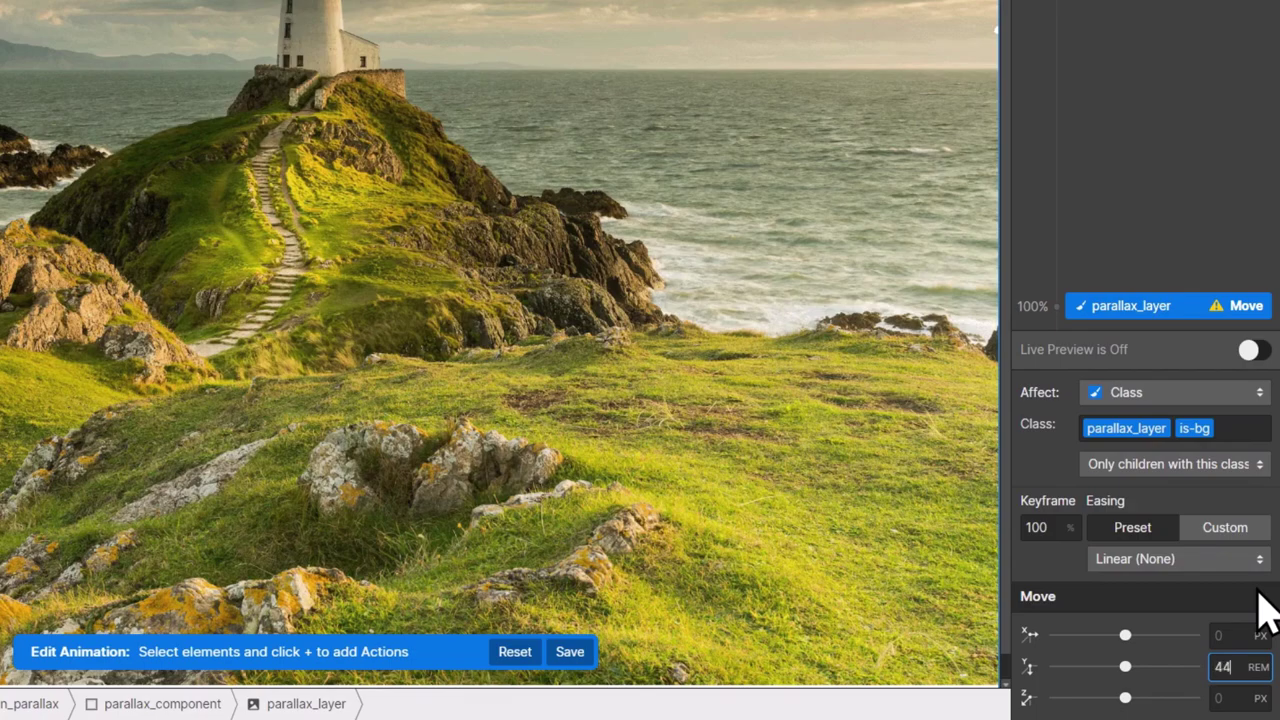
key(Return)
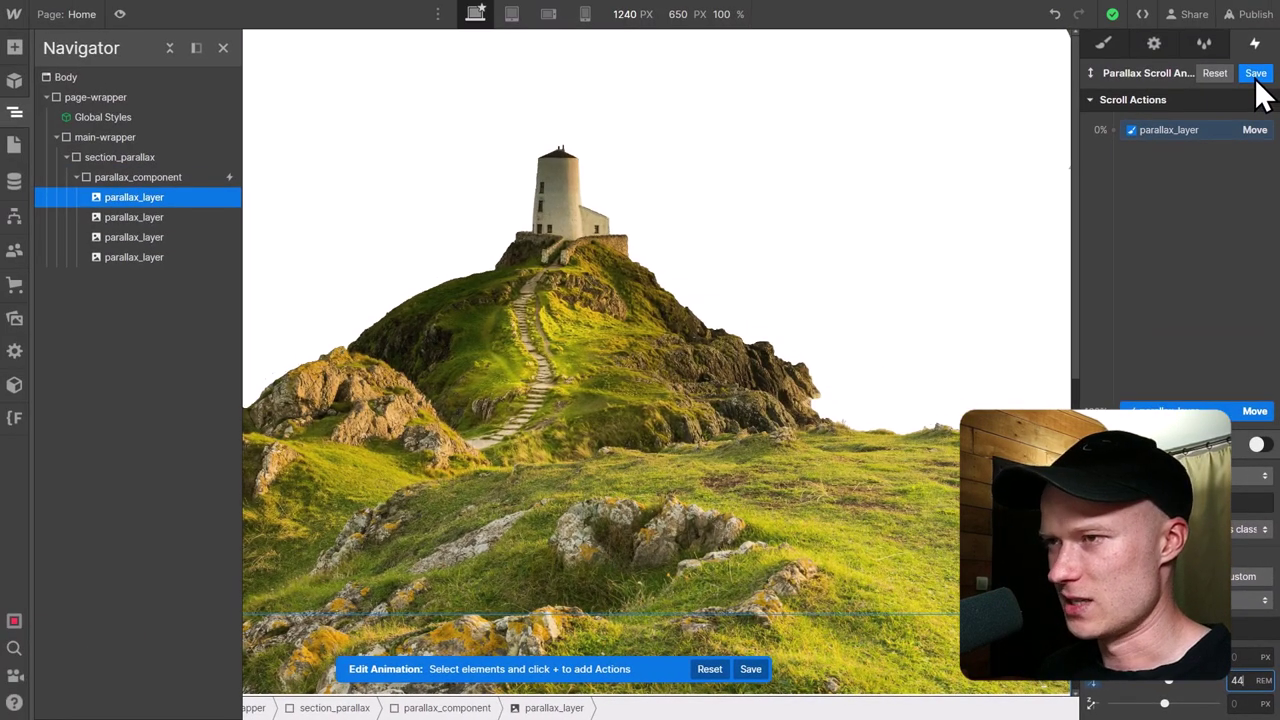
click(1256, 74)
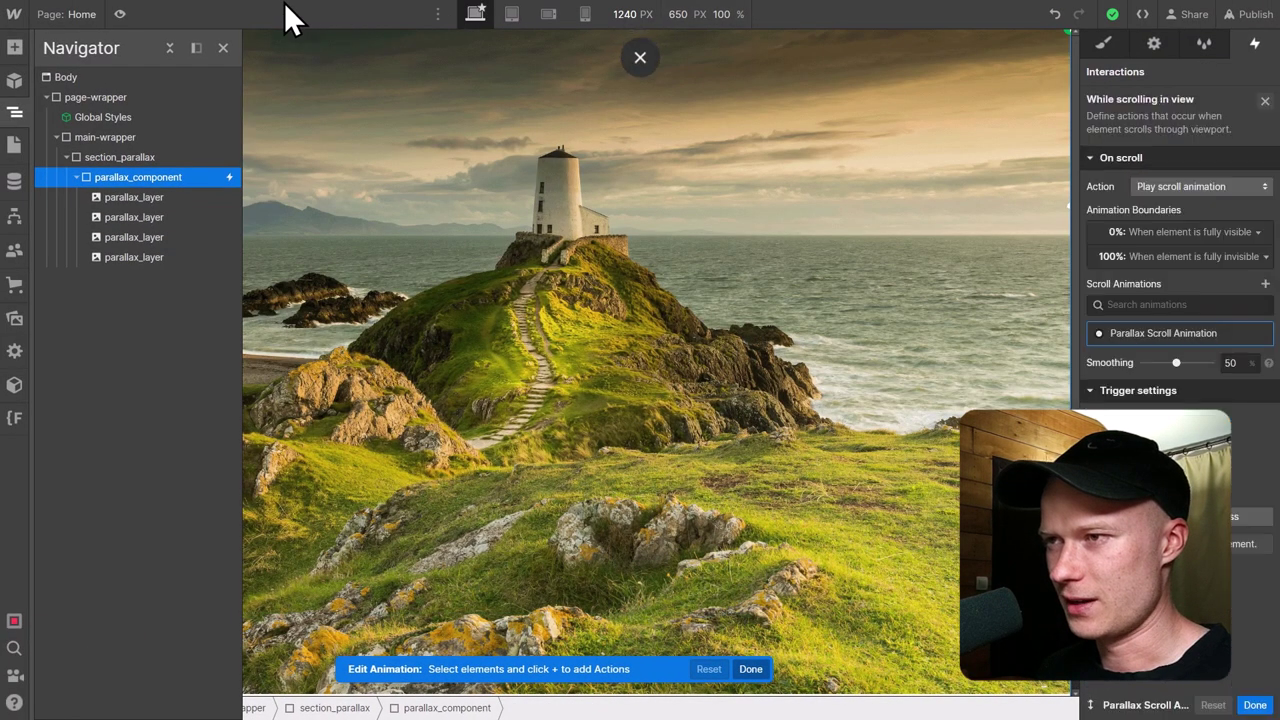
Step: Preview how the background layer behaves while the page scrolls, and return to the designer
click(119, 14)
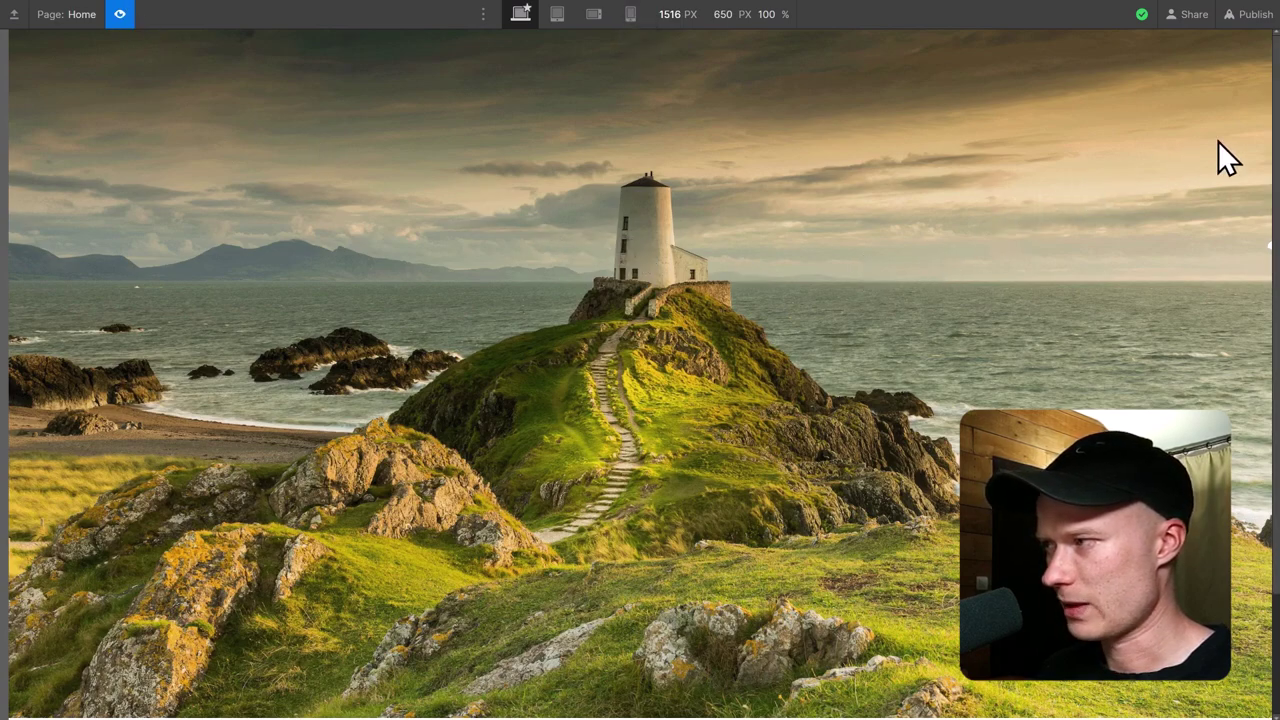
mouse_move(1276, 100)
mouse_down()
mouse_move(1271, 246)
mouse_move(1272, 95)
mouse_up()
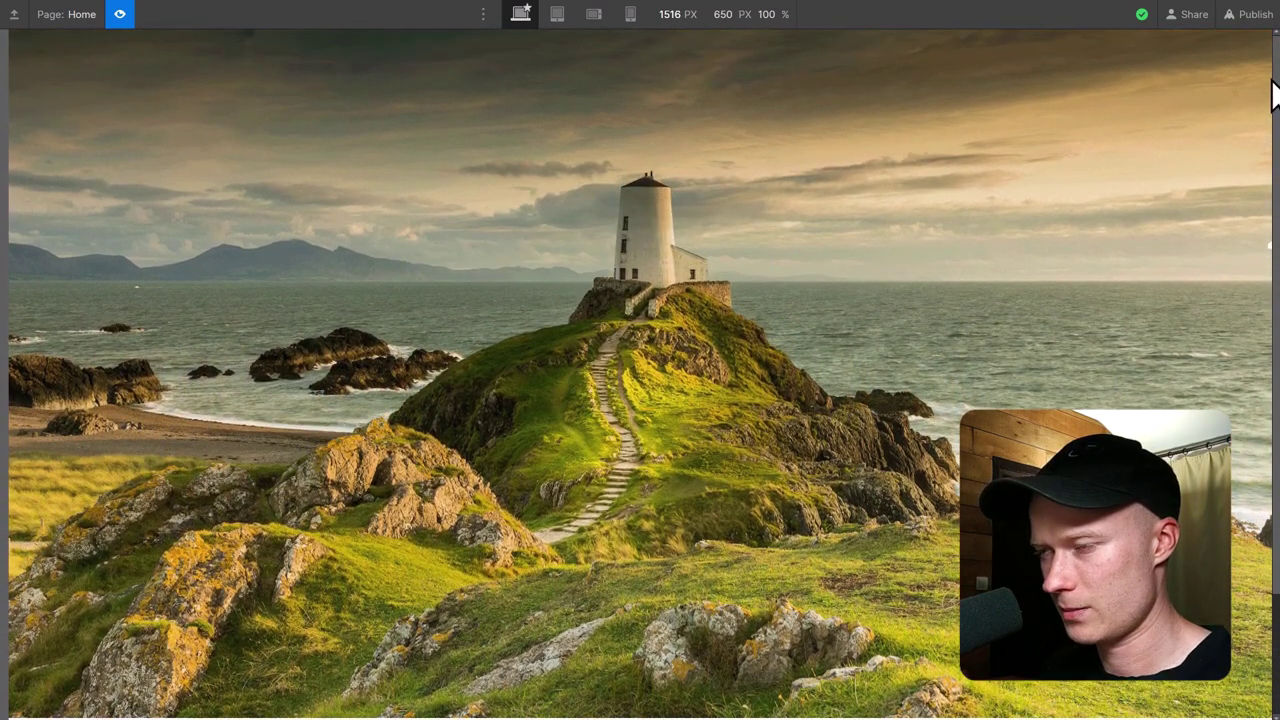
click(120, 13)
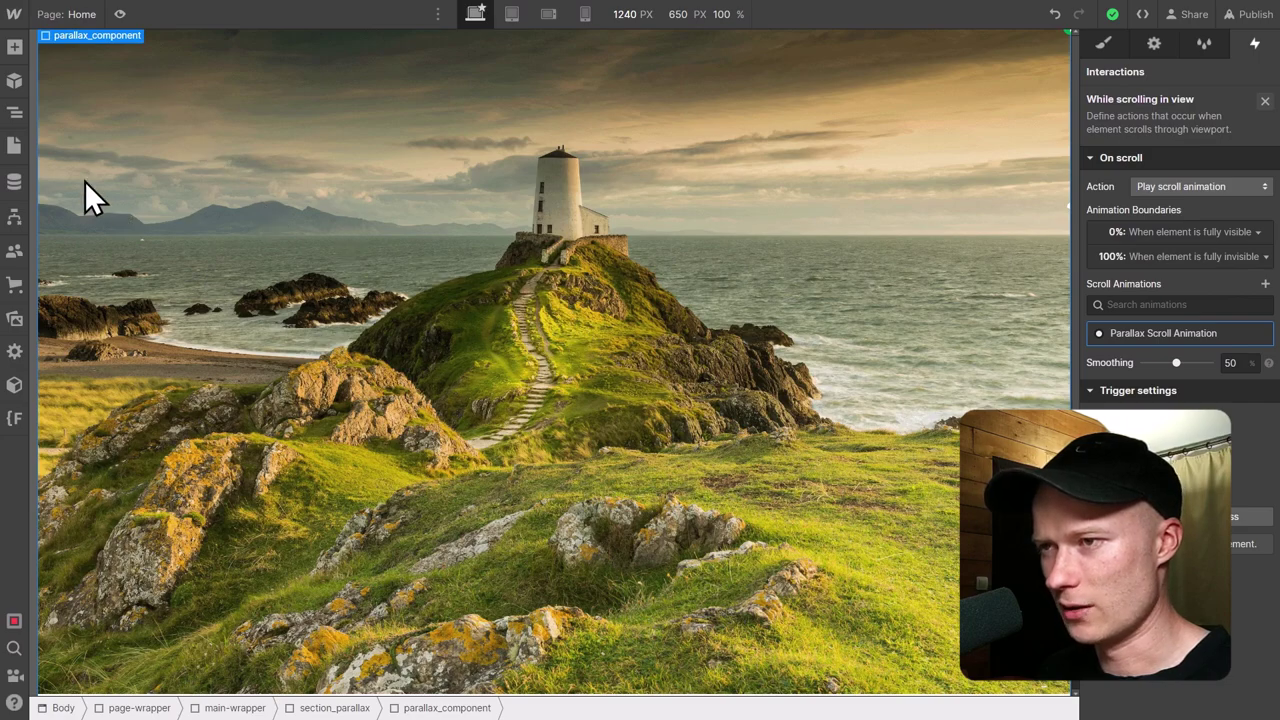
Step: Reopen Parallax Scroll Animation for editing from the While scrolling in view trigger on parallax_component
click(22, 108)
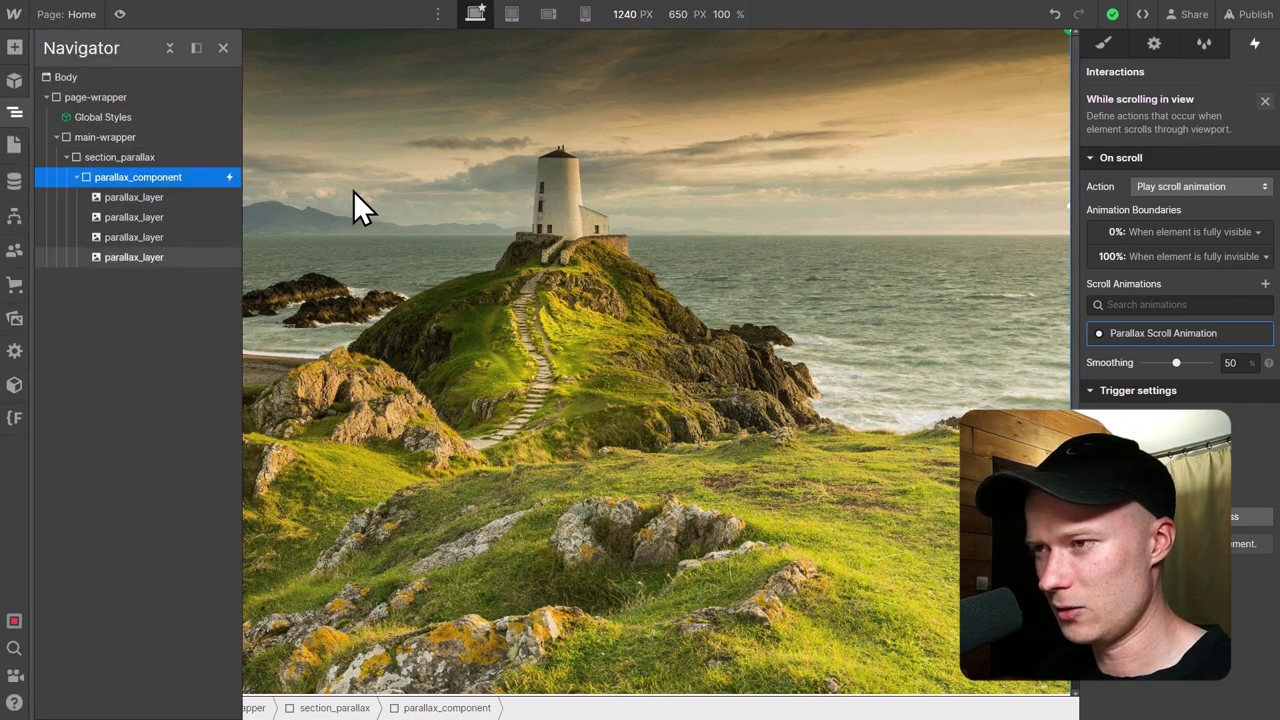
click(168, 234)
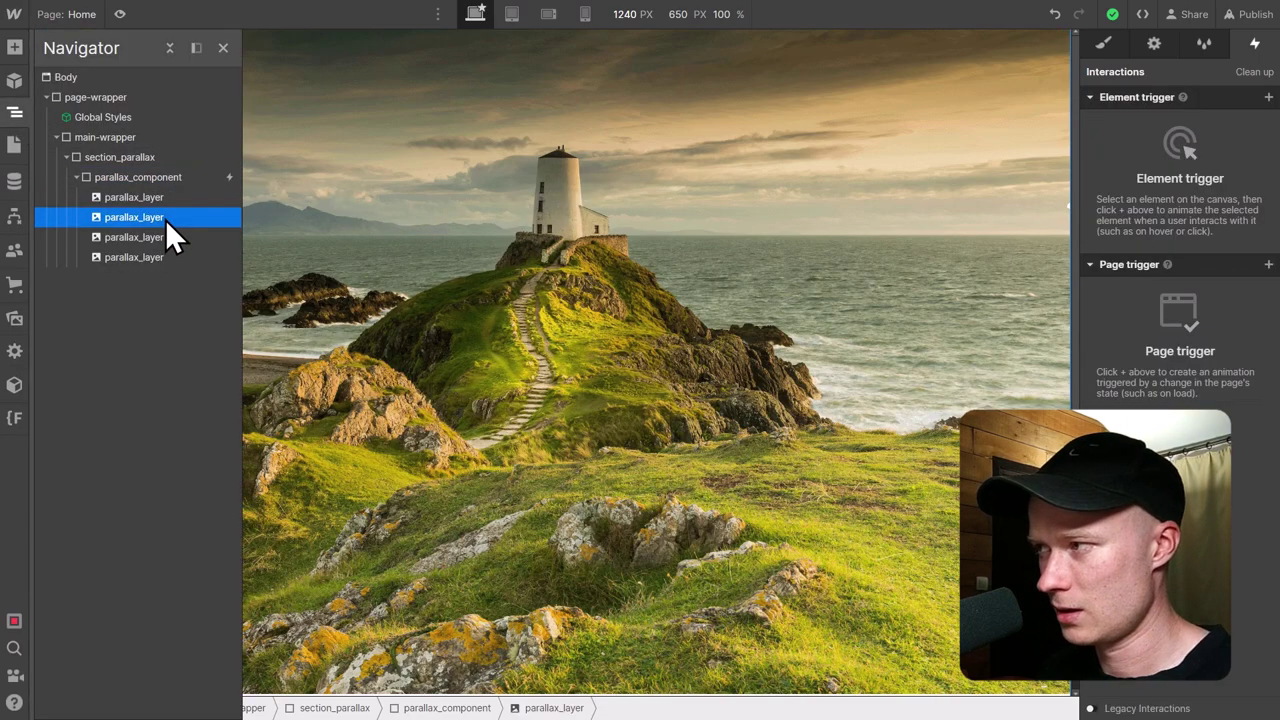
click(160, 176)
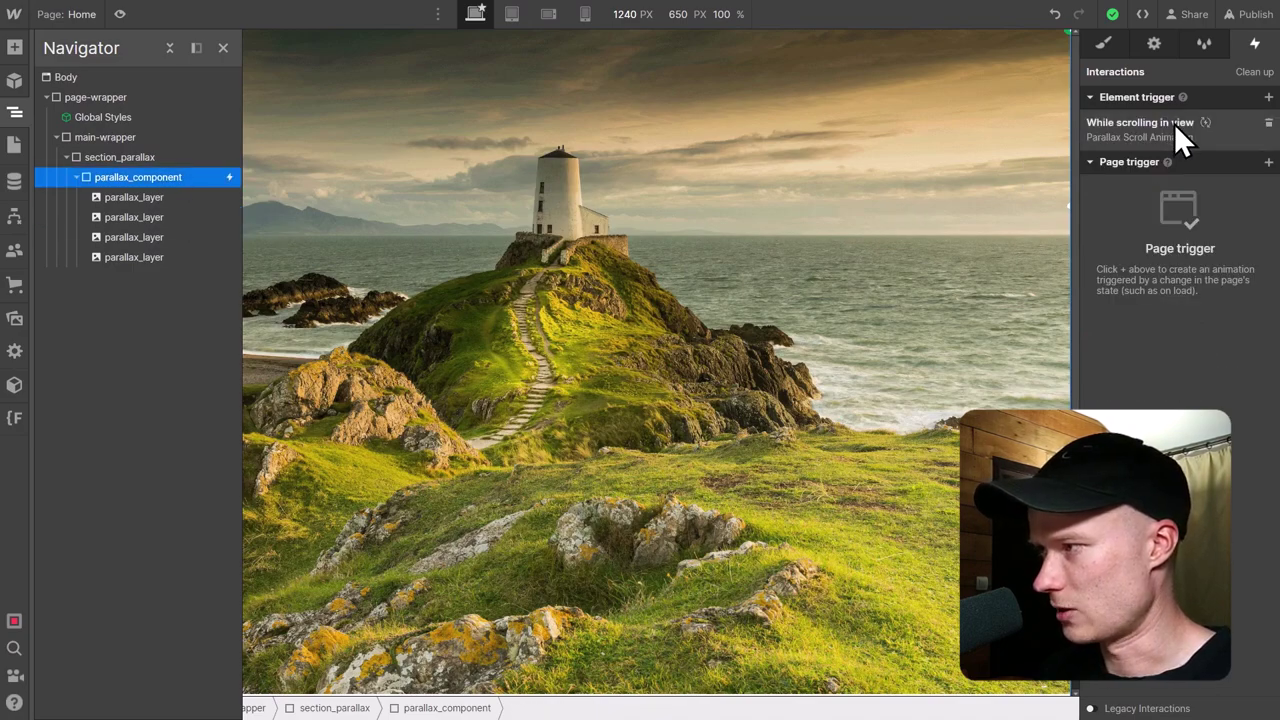
click(1174, 123)
click(1184, 337)
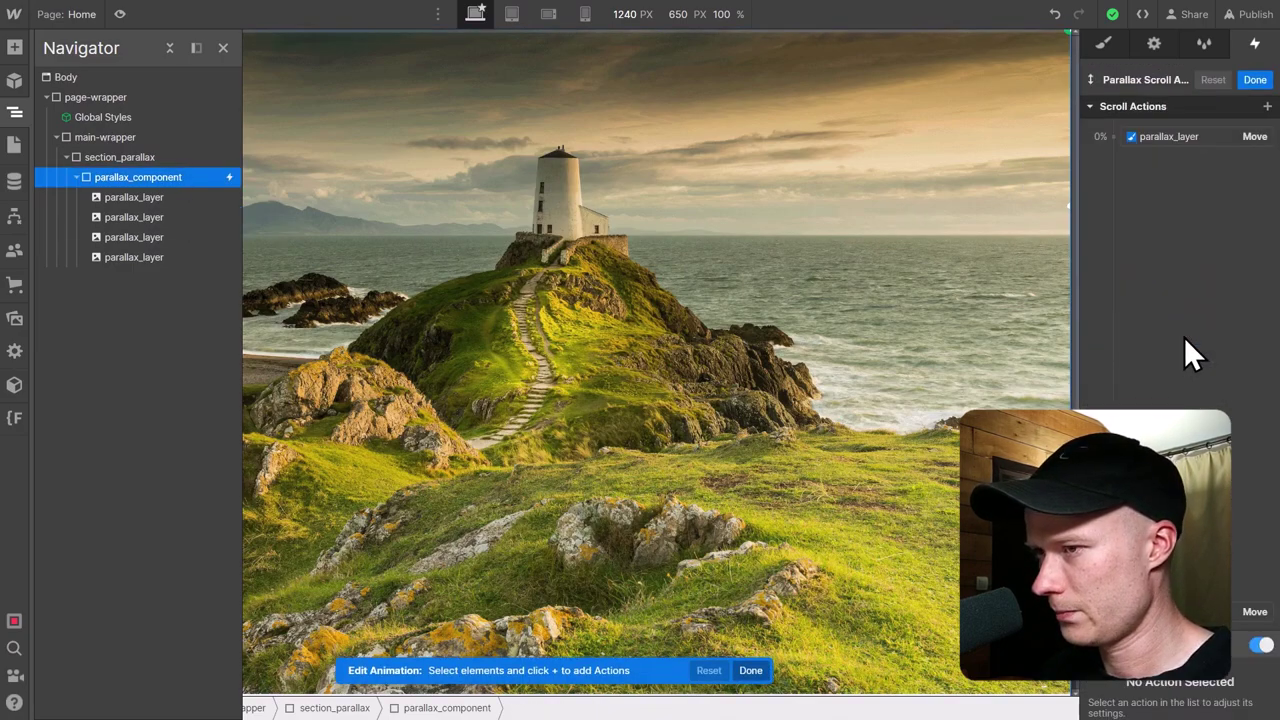
Step: Add a Move action at 0% for the second parallax_layer, is-2, with a vertical offset of 0 rem
click(130, 218)
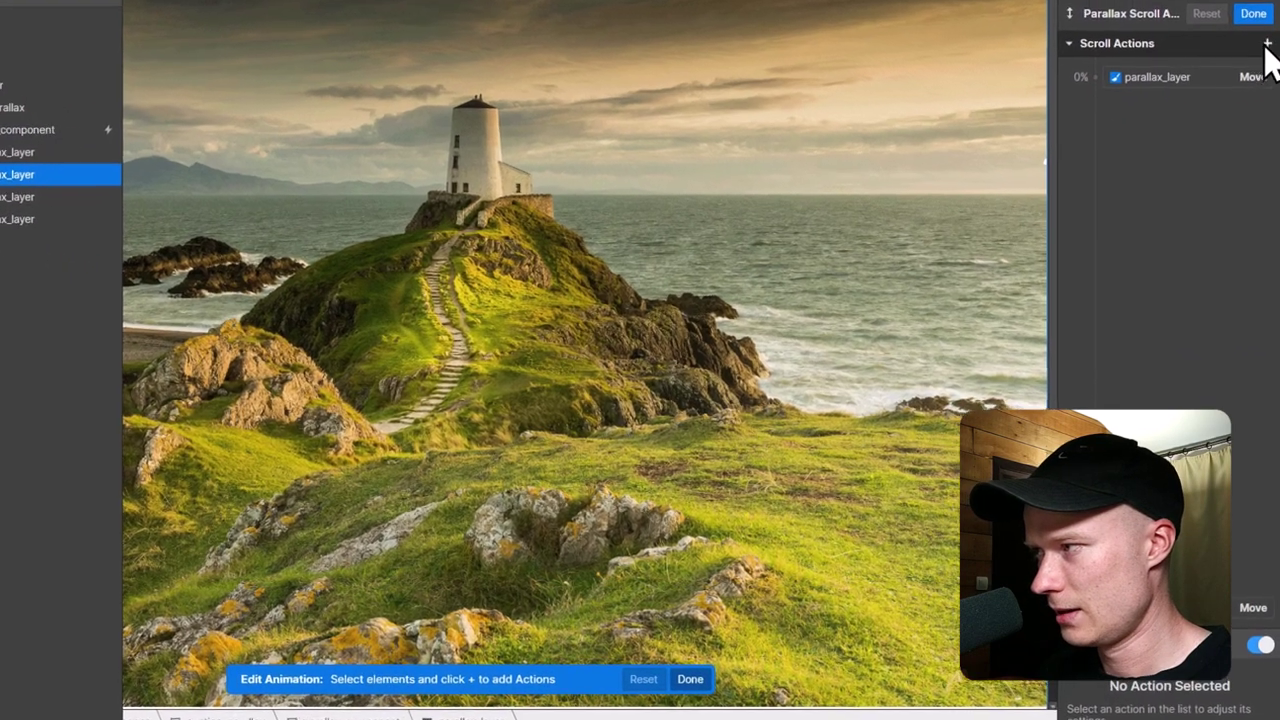
click(1267, 99)
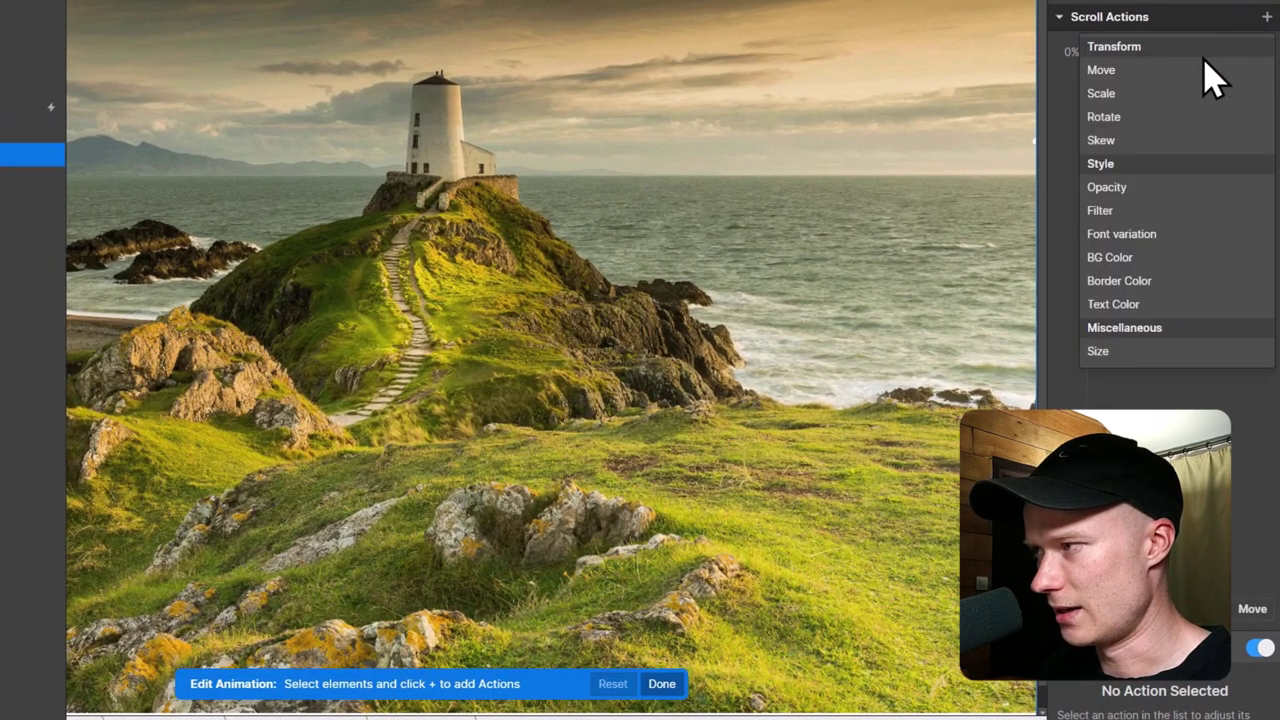
click(1162, 70)
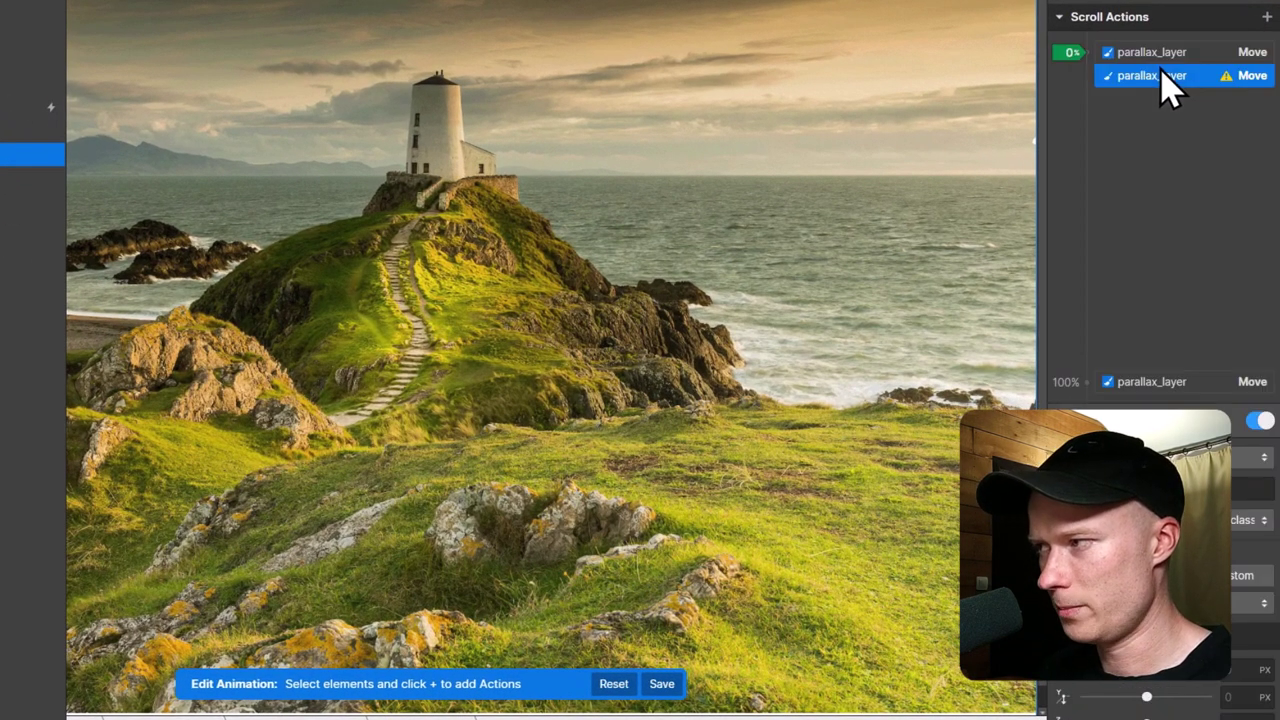
click(1240, 697)
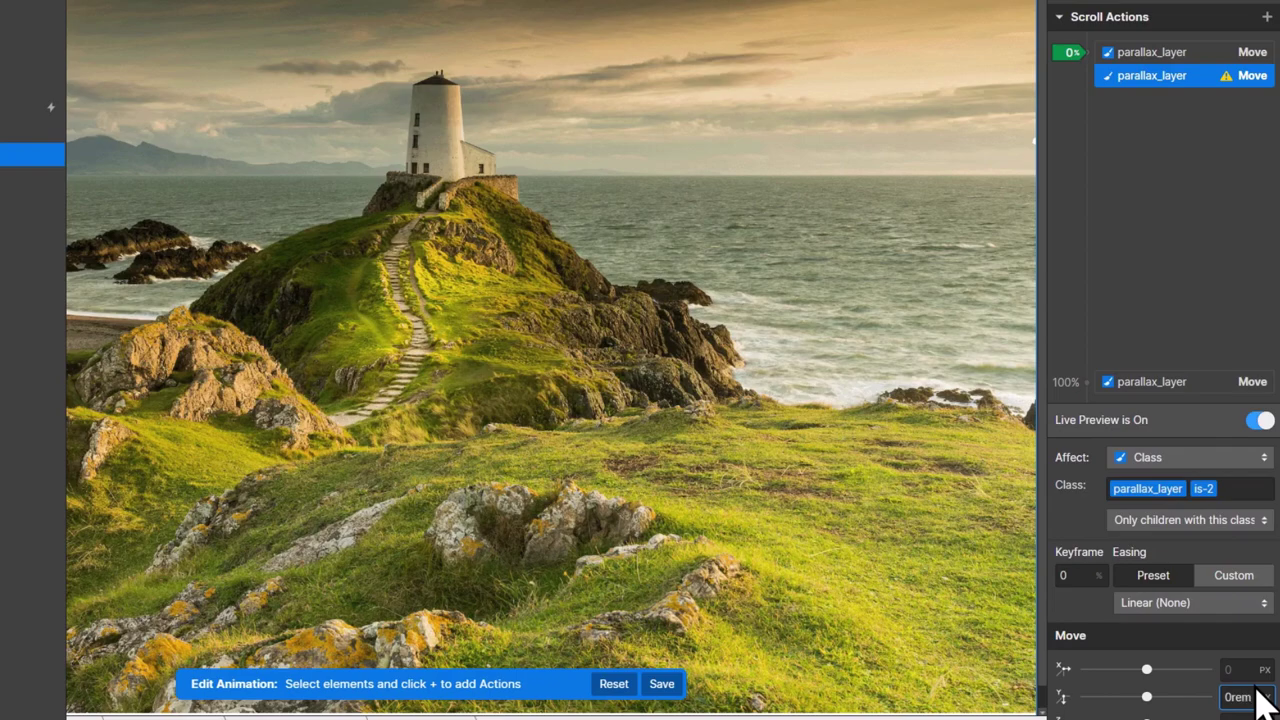
text(0rem)
key(Return)
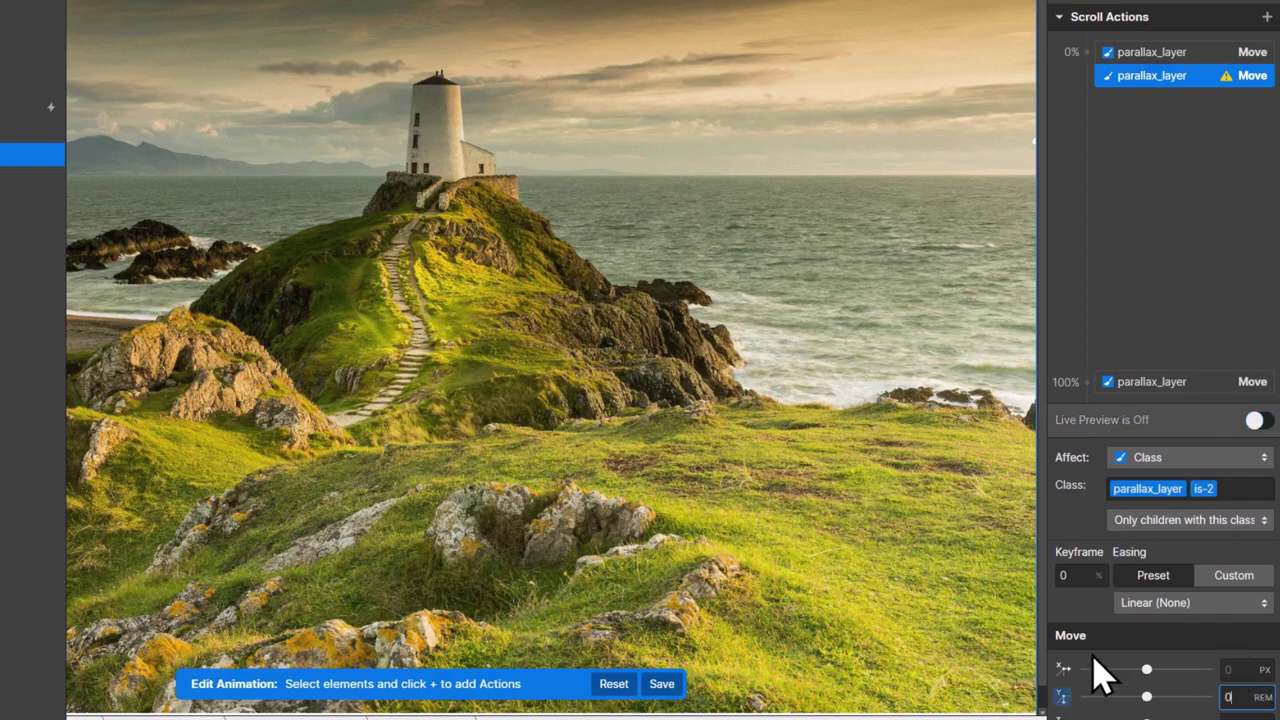
Step: Duplicate the is-2 layer's Move action and place the copy at the 100% keyframe
right_click(1197, 97)
click(1208, 150)
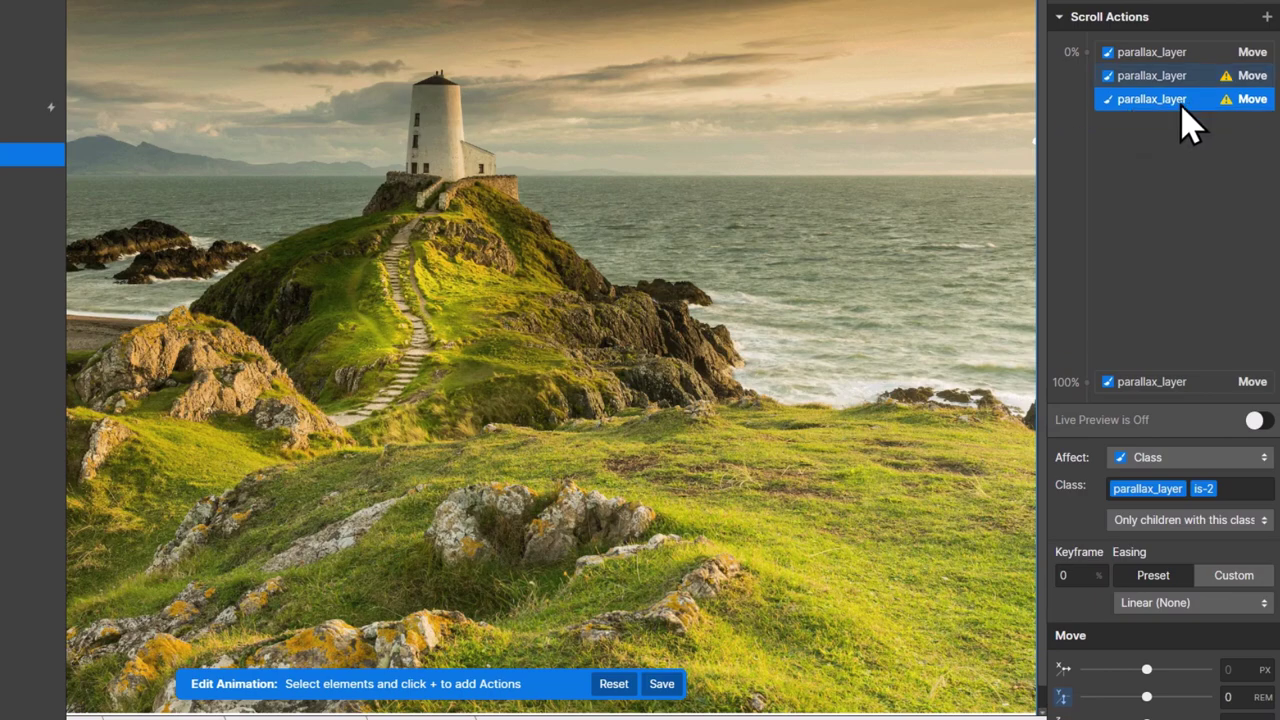
drag(1173, 135, 1187, 407)
Step: Set the is-bg layer's vertical move to 40 rem at 100% and save the animation
click(1230, 697)
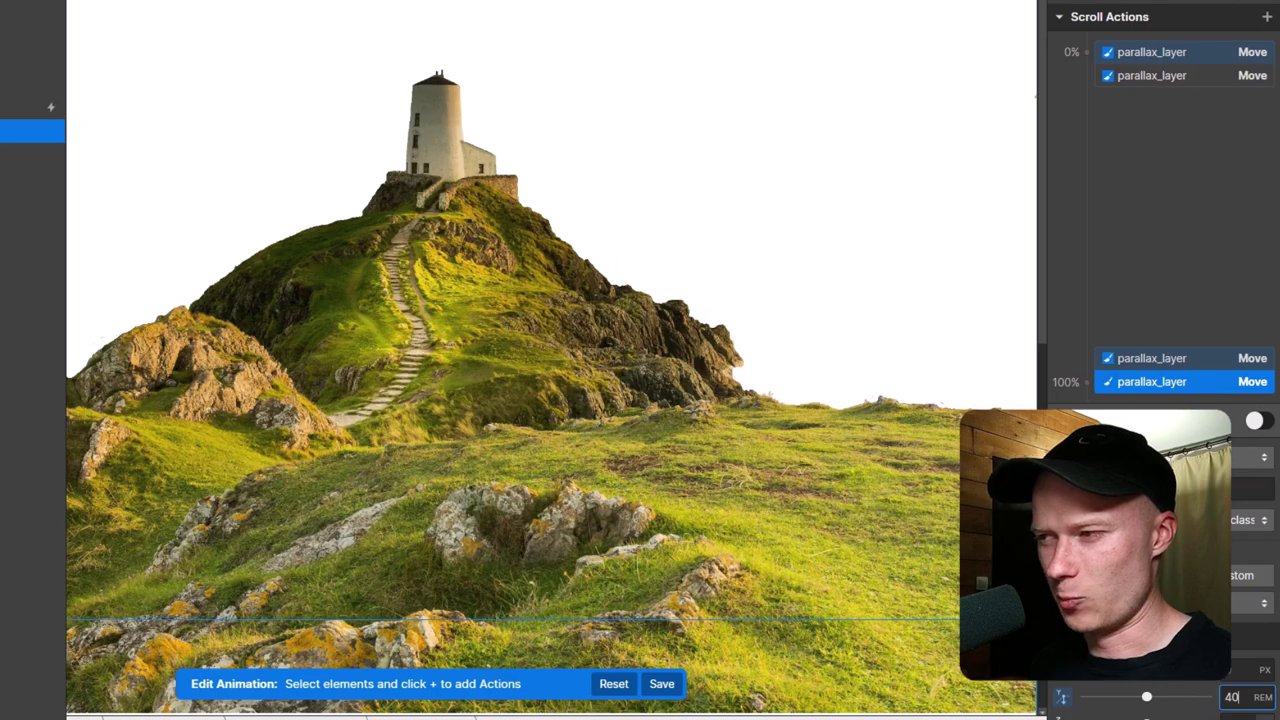
key(Return)
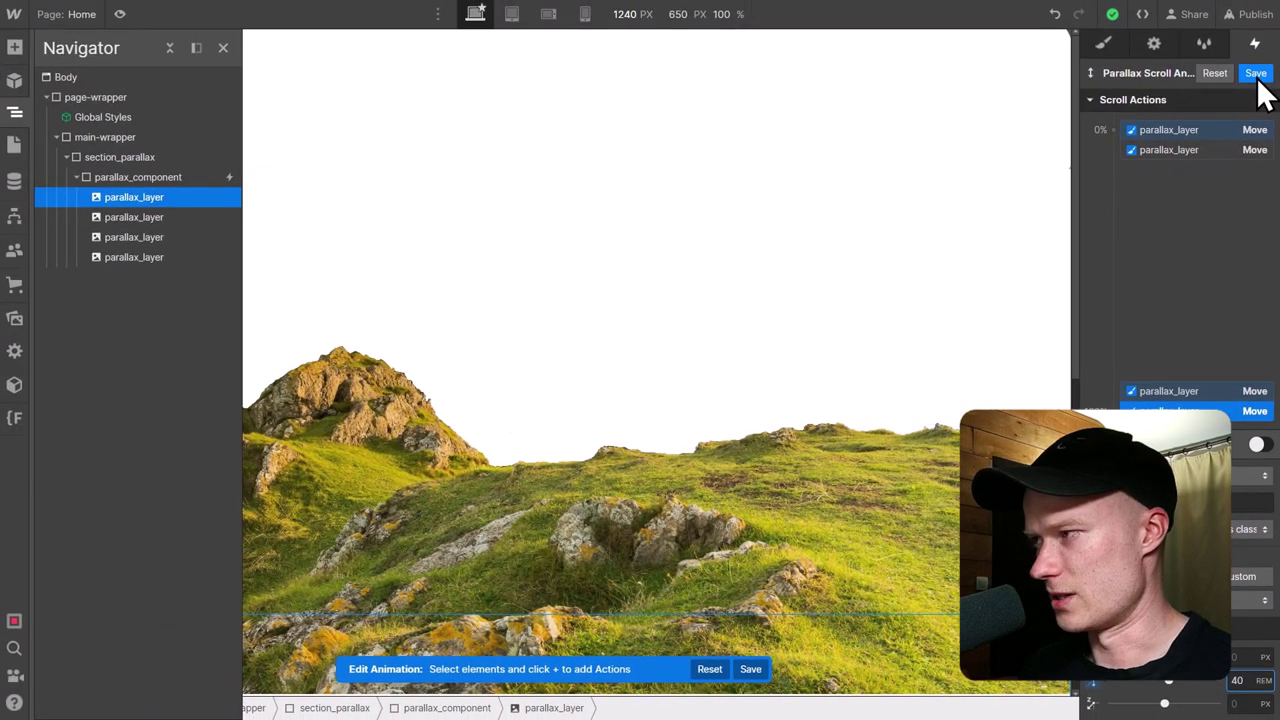
click(1256, 74)
Step: Preview the page and scroll through the section to check how the background and lighthouse layers move
click(119, 14)
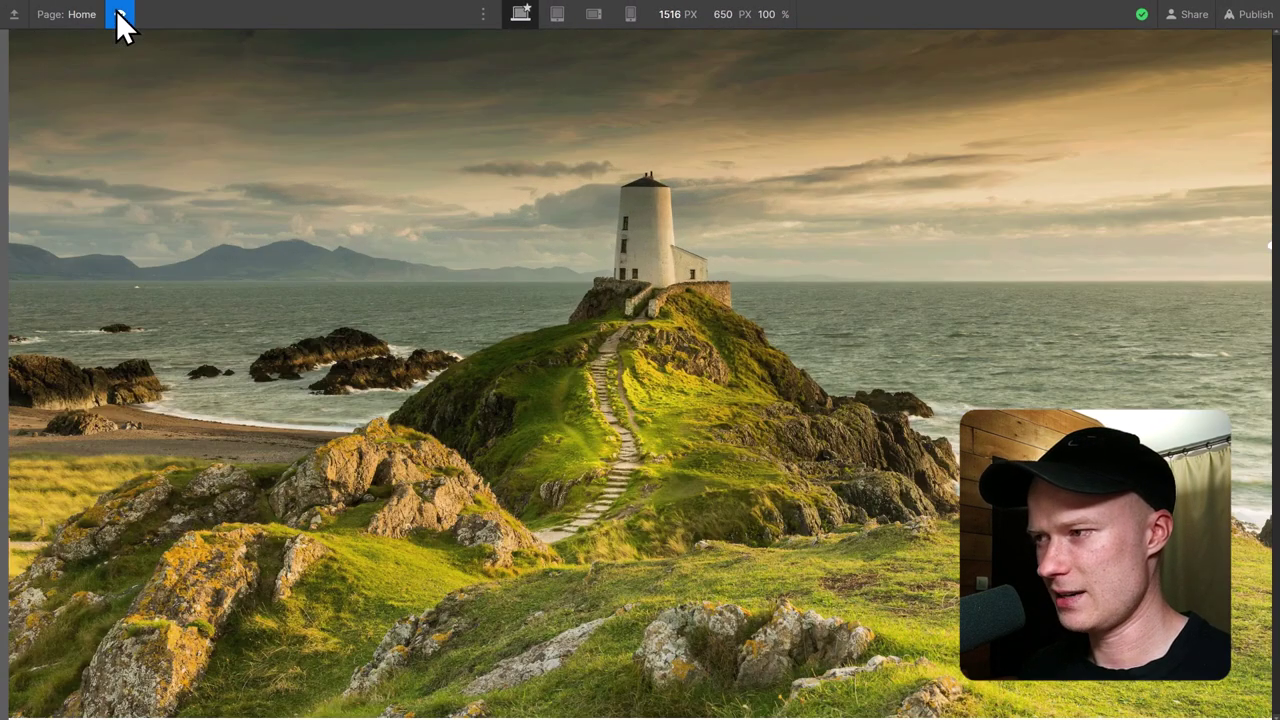
scroll(1275, 110, down, 2)
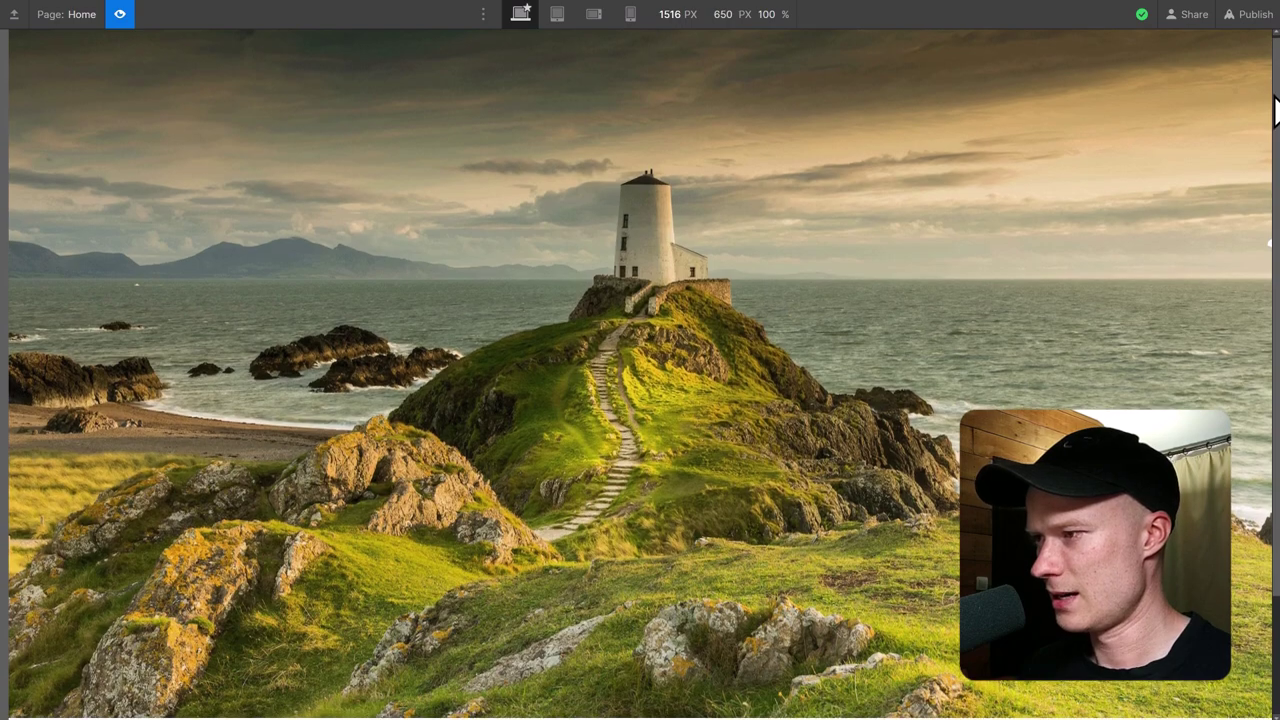
drag(1275, 110, 1262, 225)
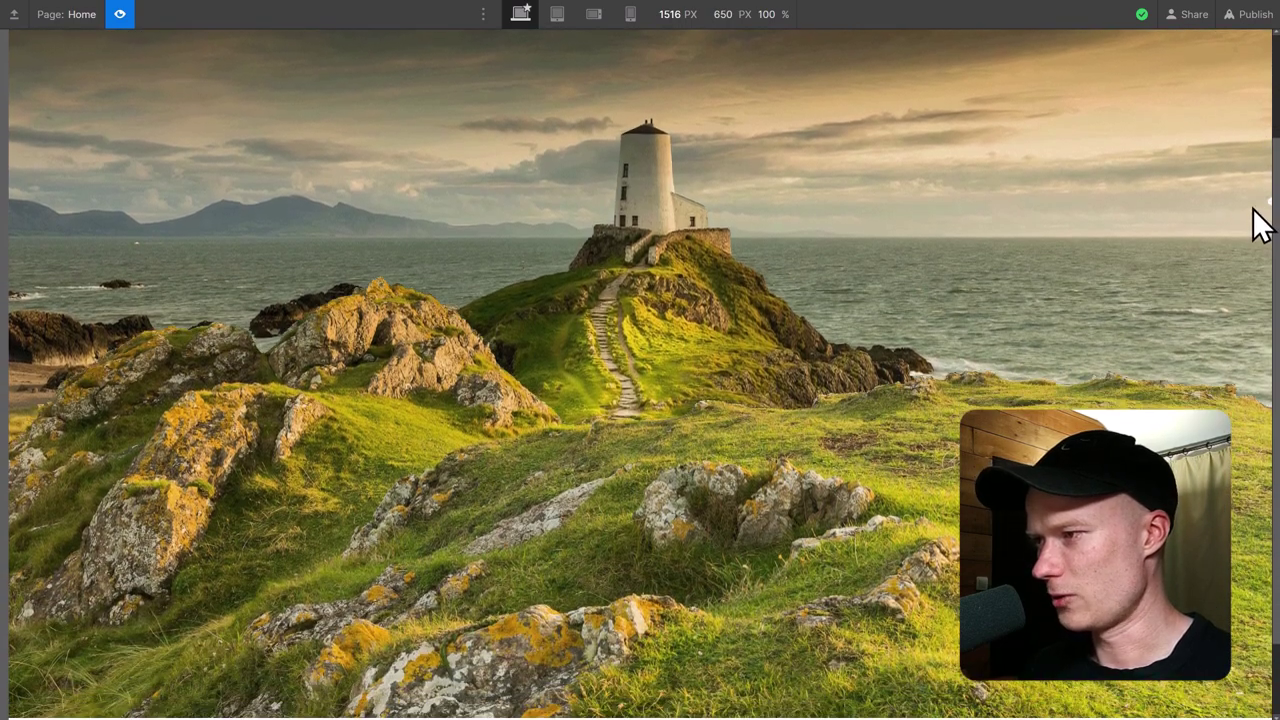
scroll(1258, 272, down, 3)
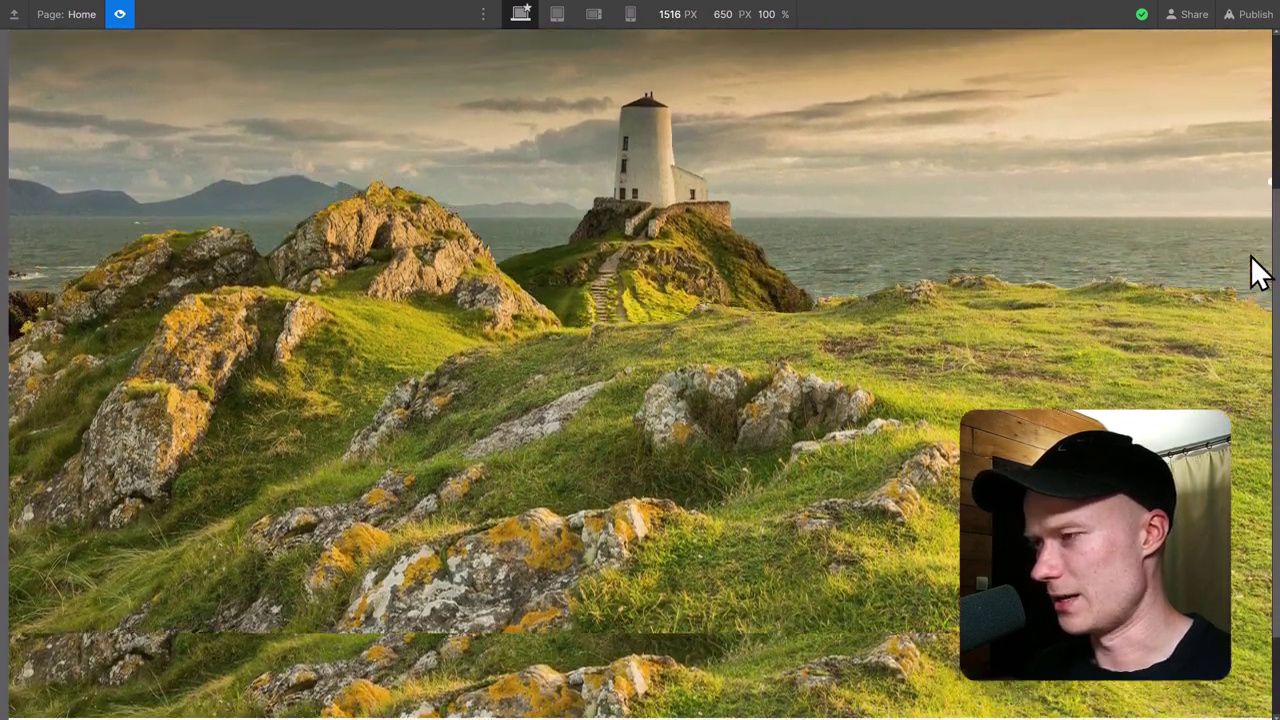
Step: Scroll up and down the previewed parallax section to examine the layers' lower edges at its end, and exit the preview
scroll(1258, 272, up, 3)
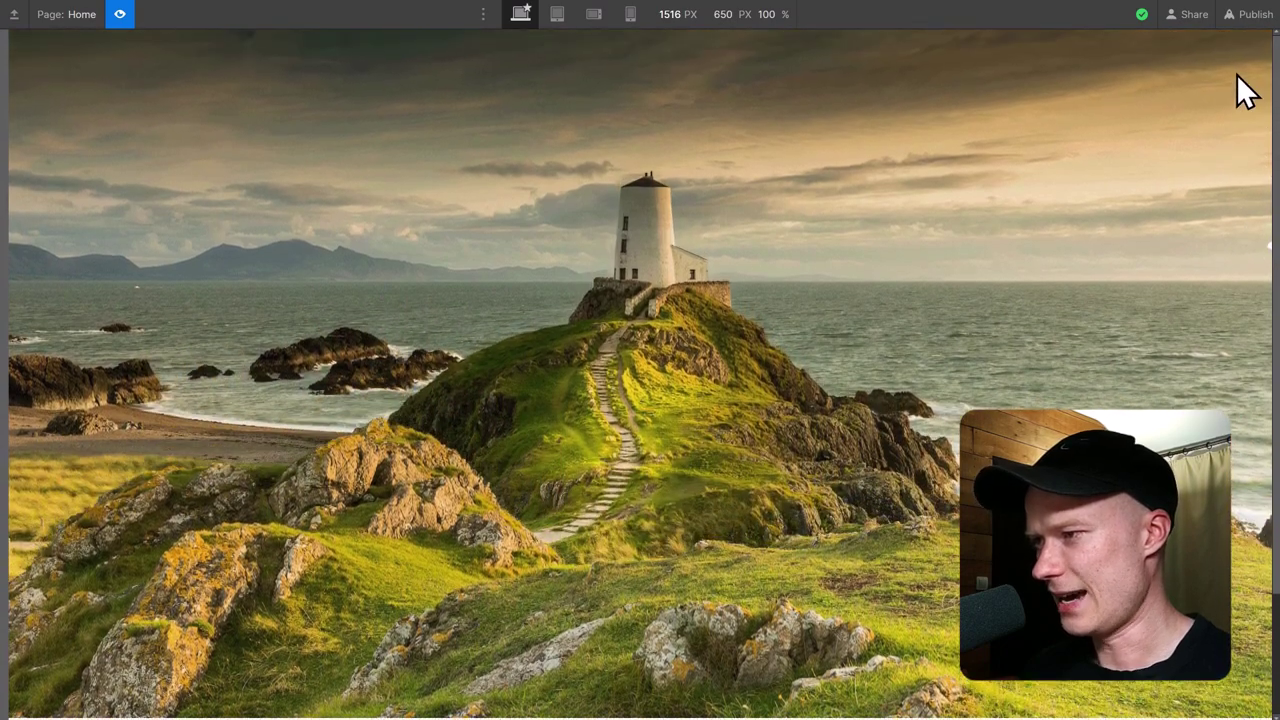
scroll(1237, 75, down, 3)
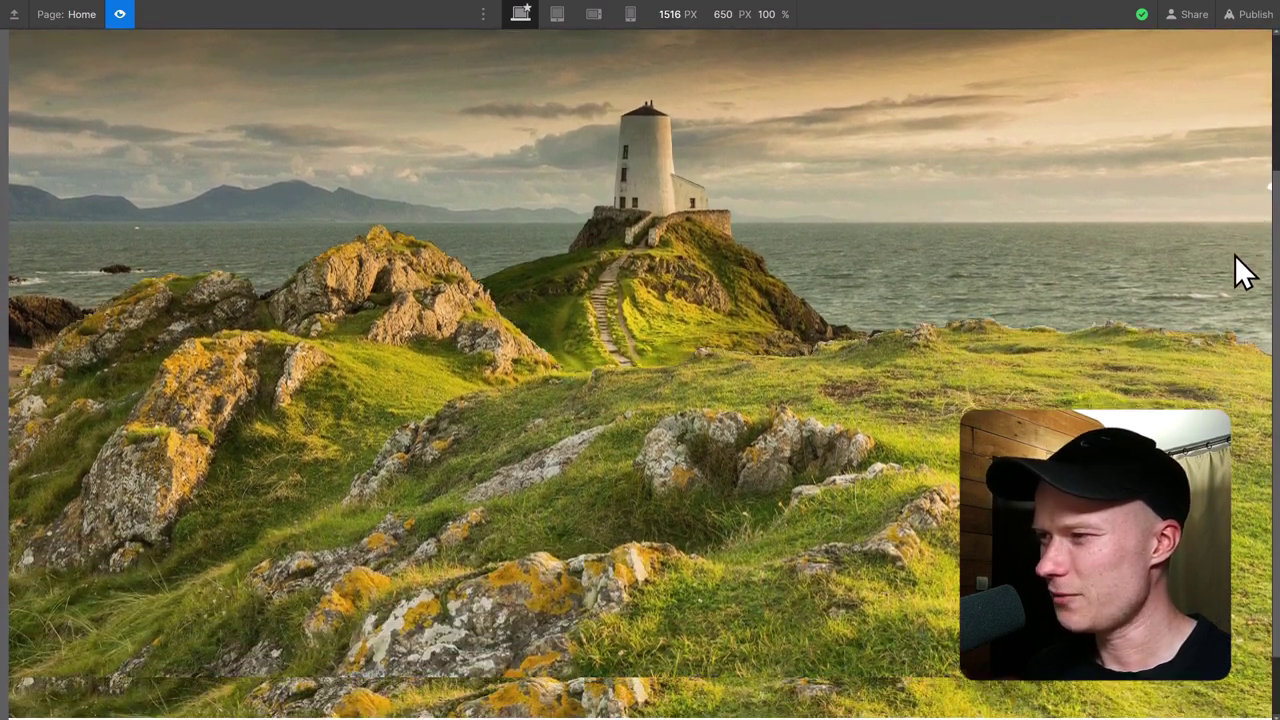
scroll(1228, 247, up, 3)
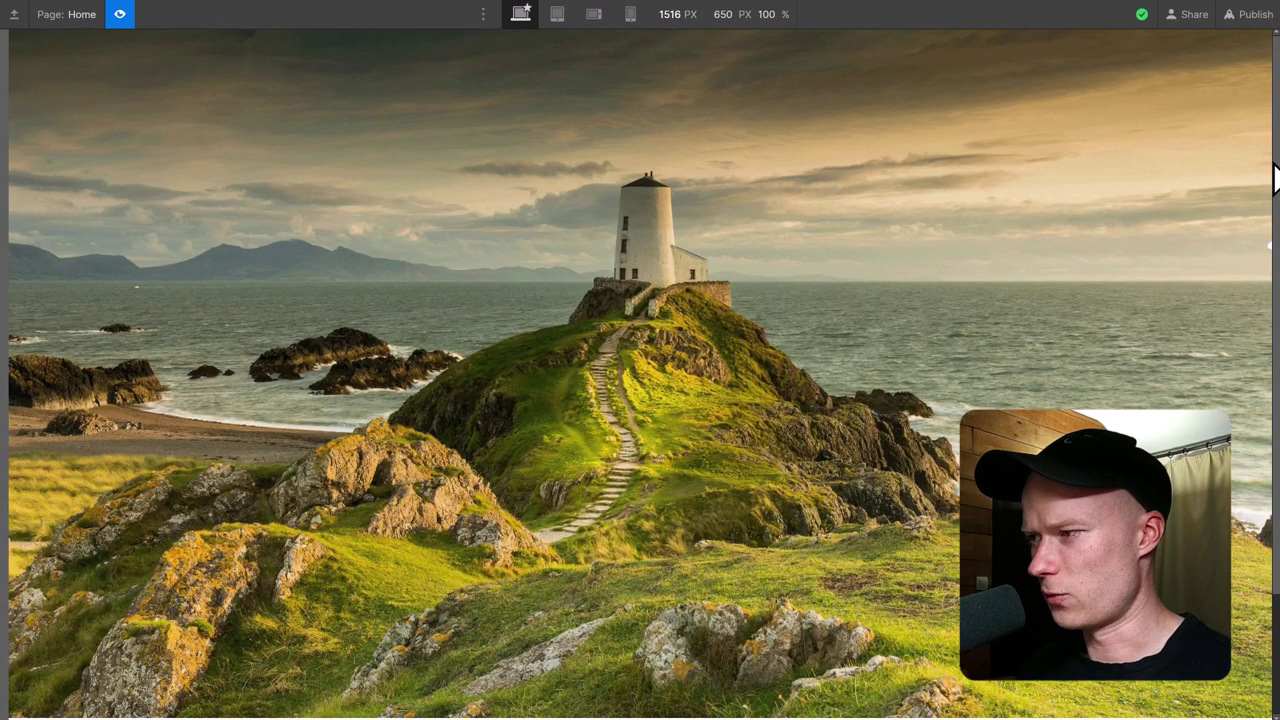
scroll(1266, 257, down, 2)
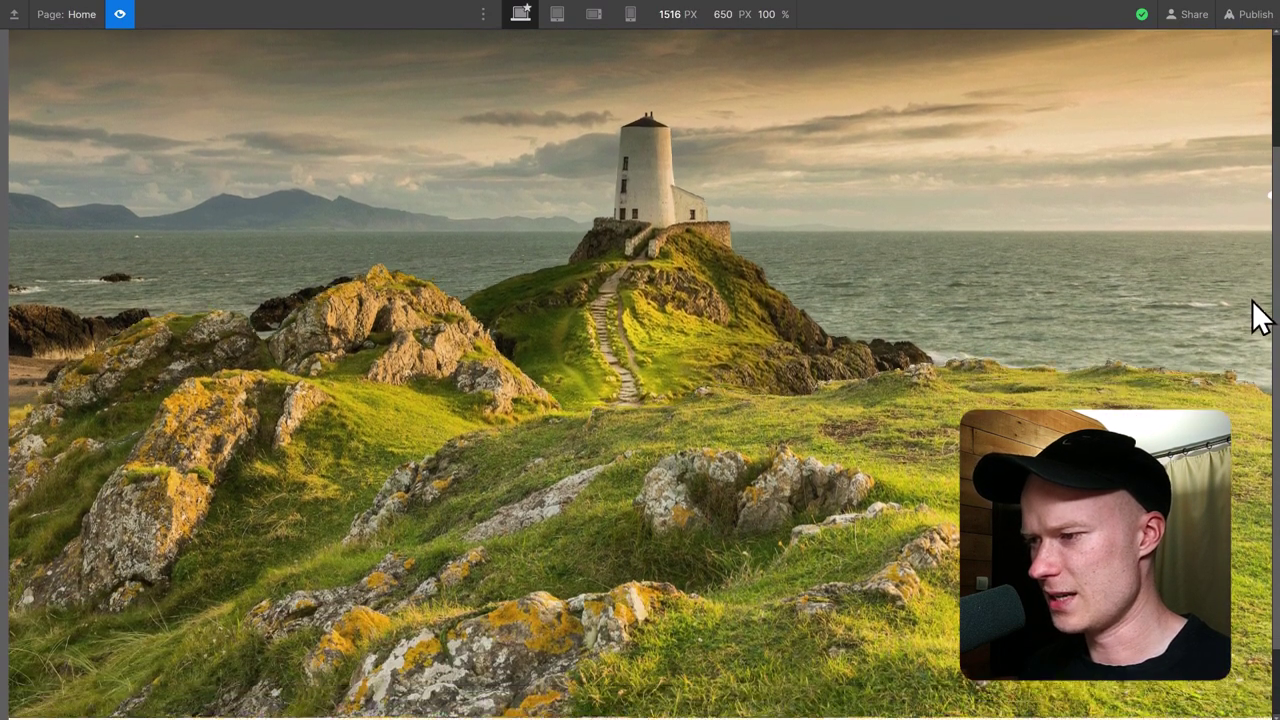
scroll(1257, 302, down, 4)
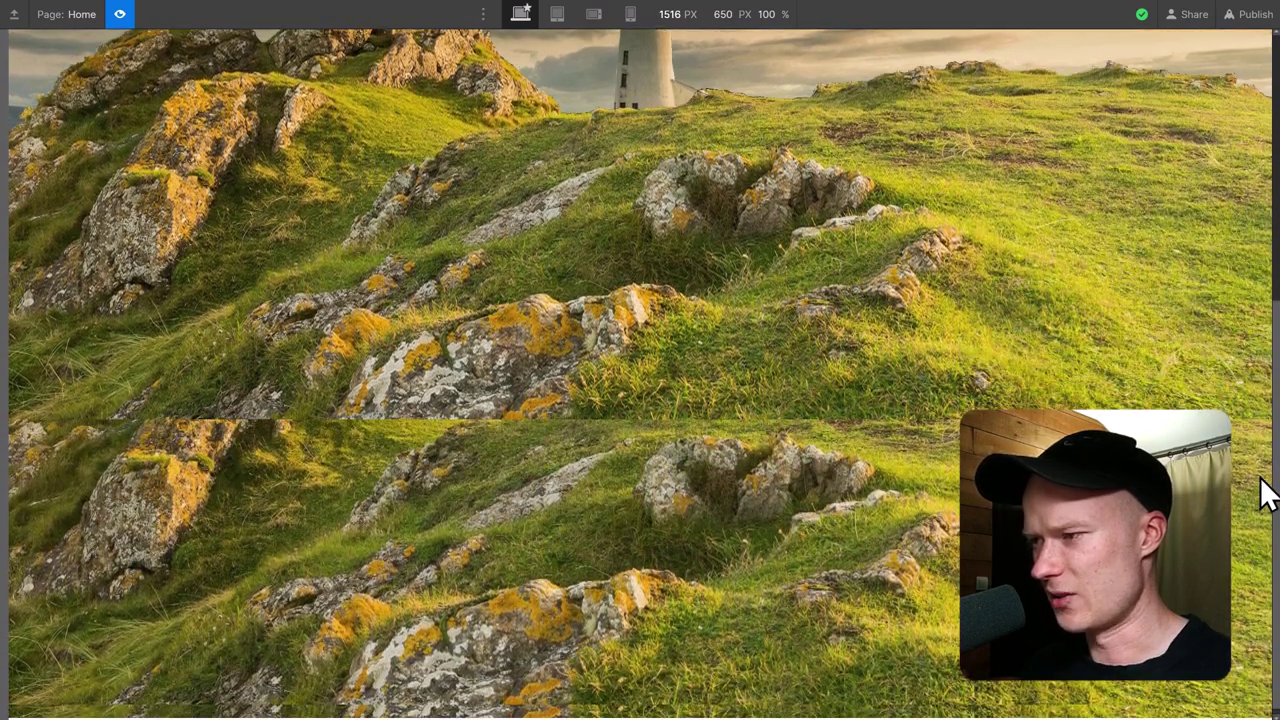
scroll(1264, 470, up, 2)
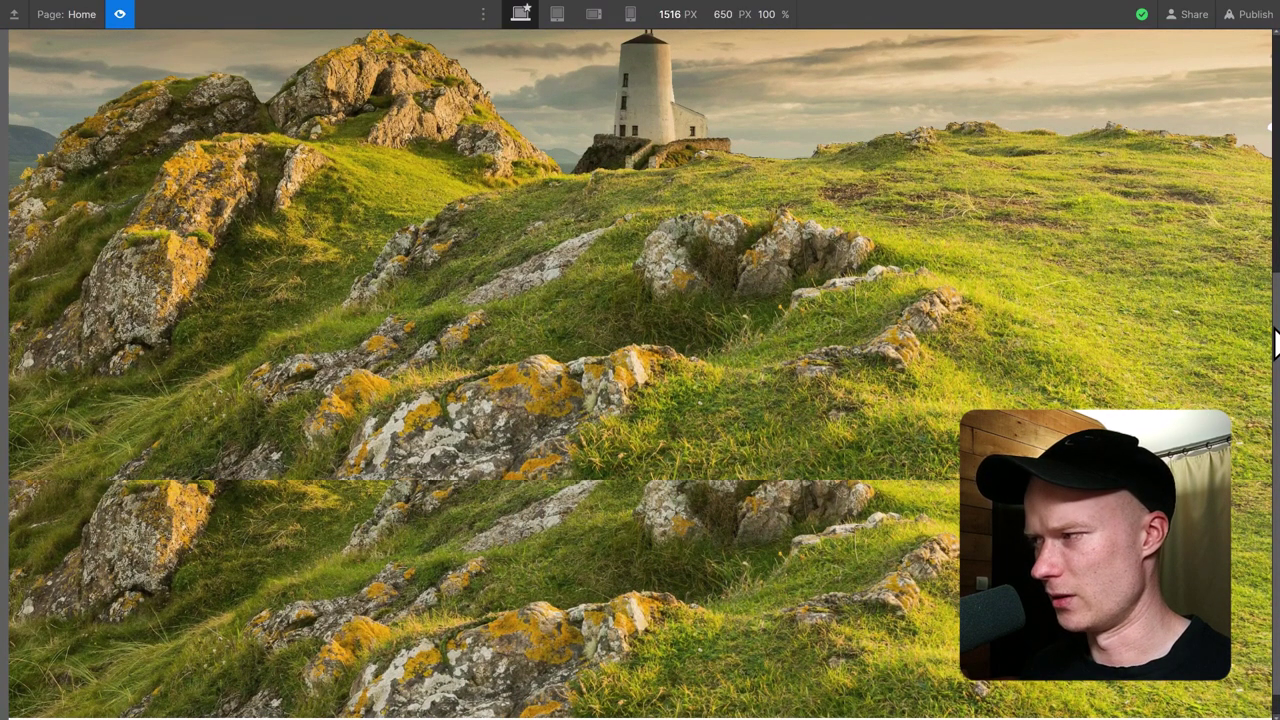
scroll(1275, 343, up, 4)
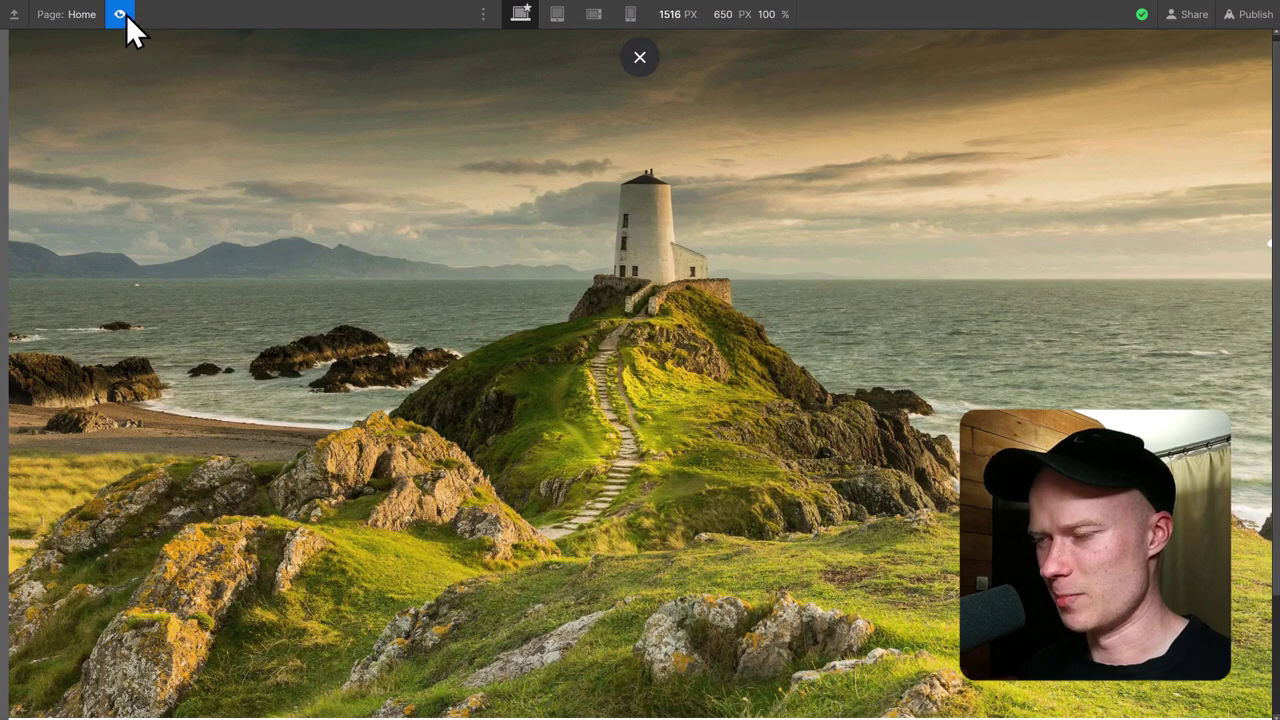
click(120, 14)
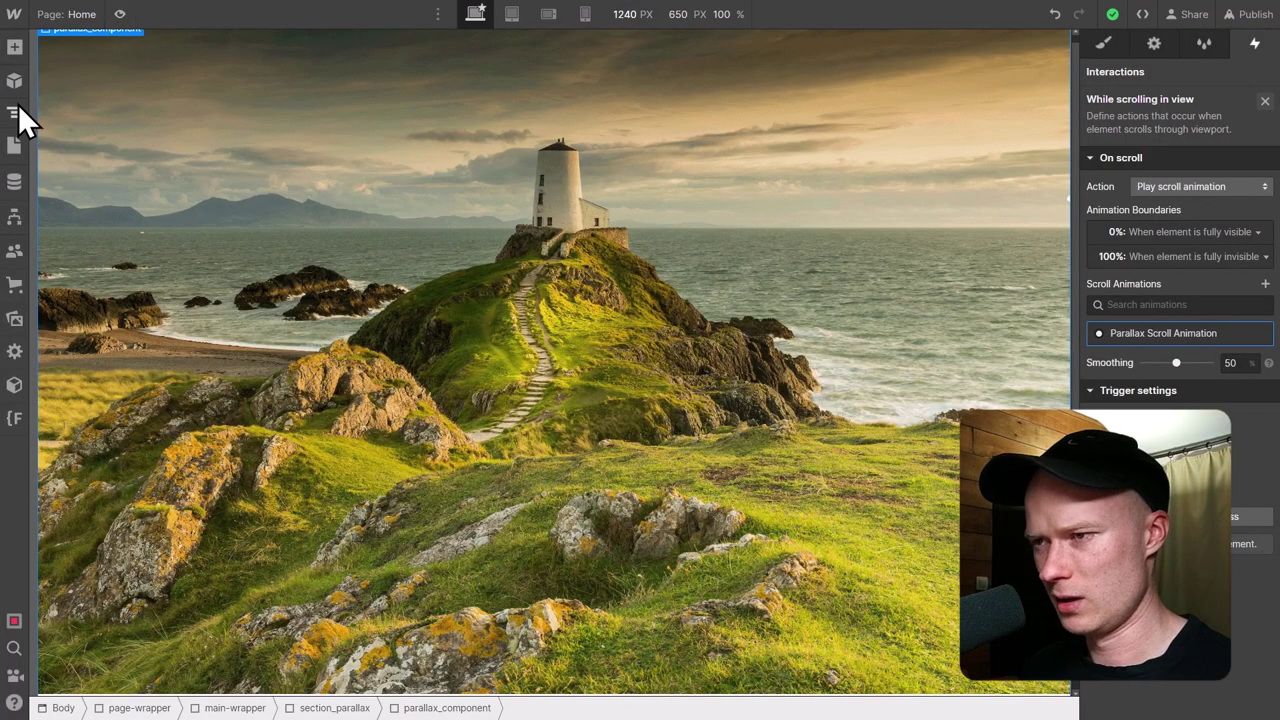
Step: Add a div block inside main-wrapper, directly after section_parallax
click(15, 112)
click(66, 158)
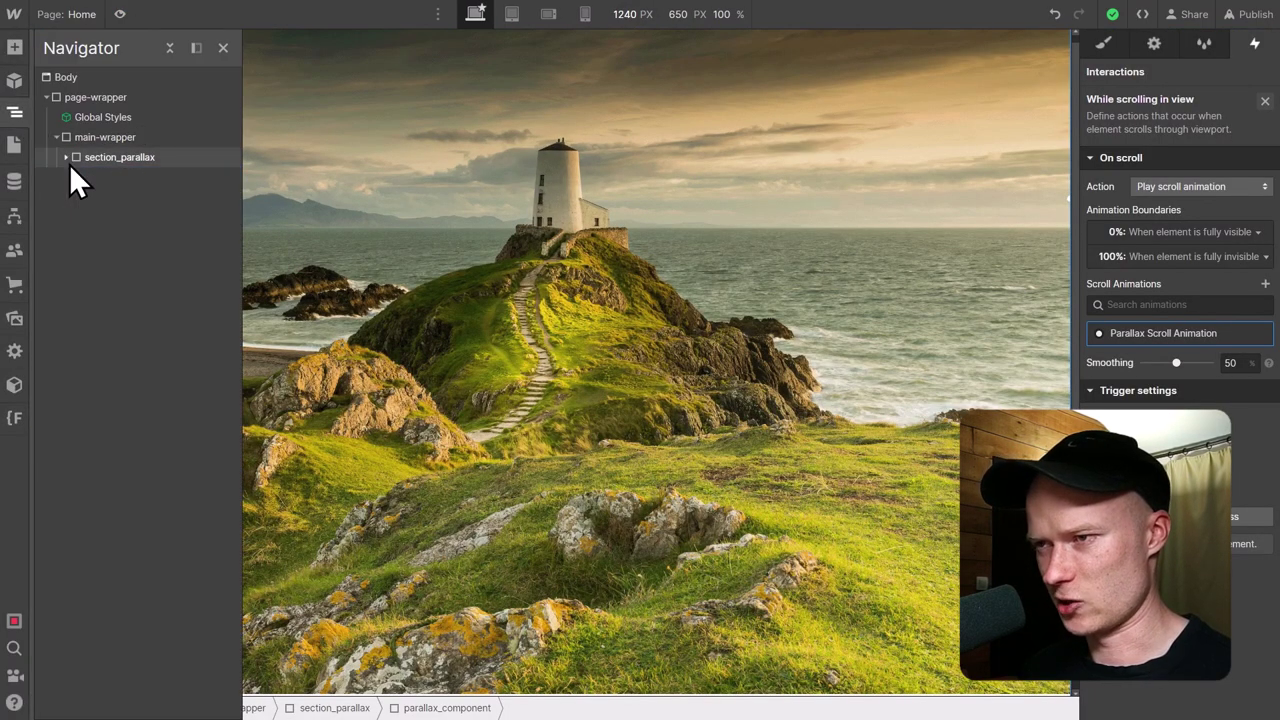
click(106, 139)
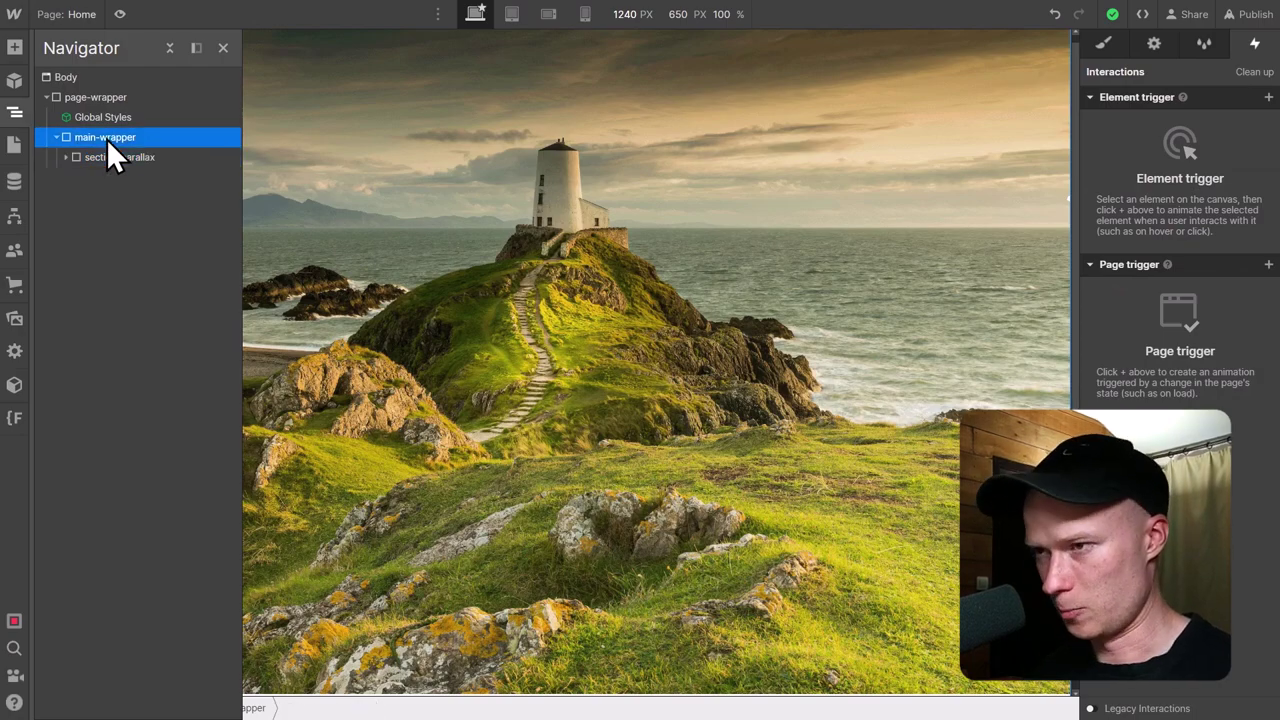
key(ctrl+e)
text(div)
key(Return)
Step: Give the new div block the class section_placeholder
key(ctrl+Return)
text(s)
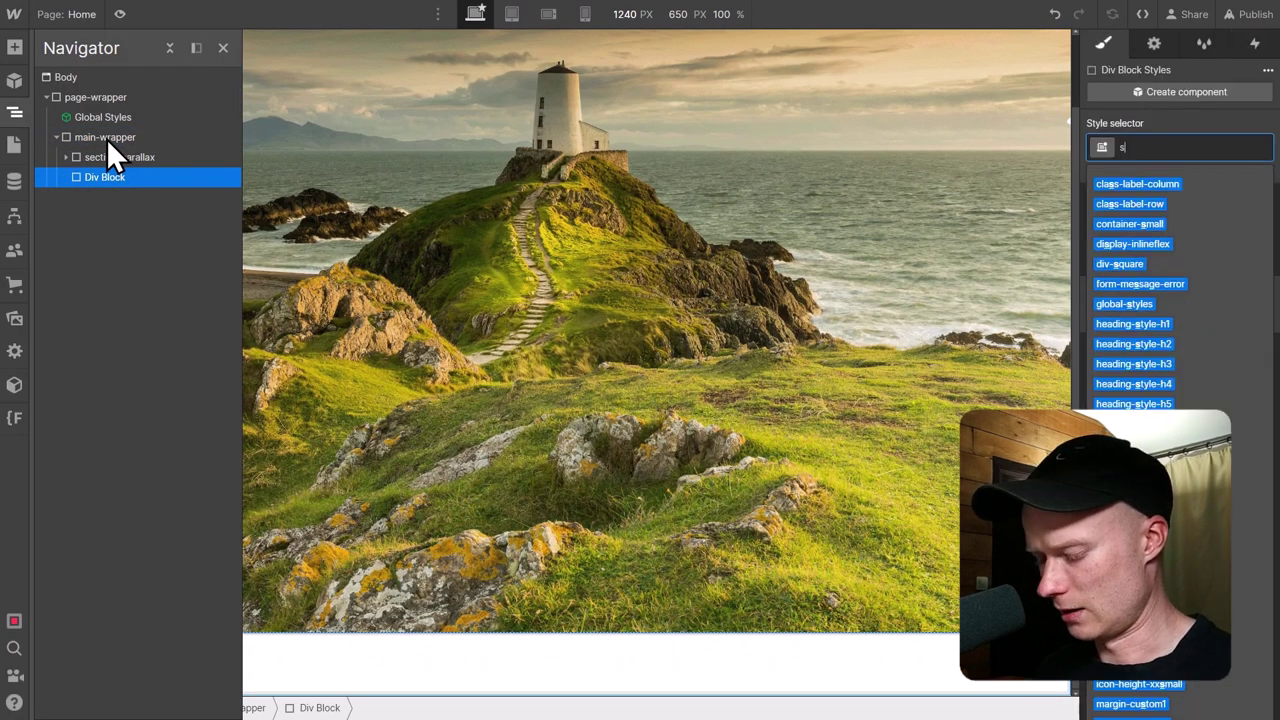
text(ection_plac)
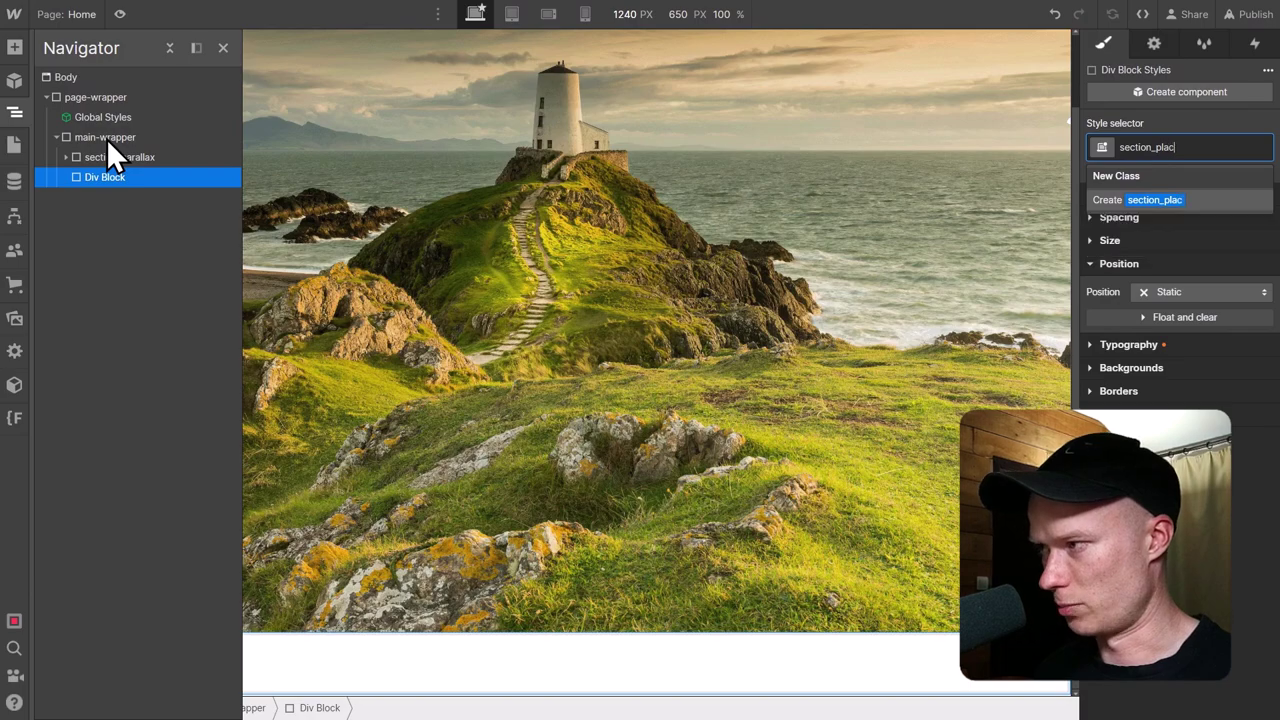
text(eholder)
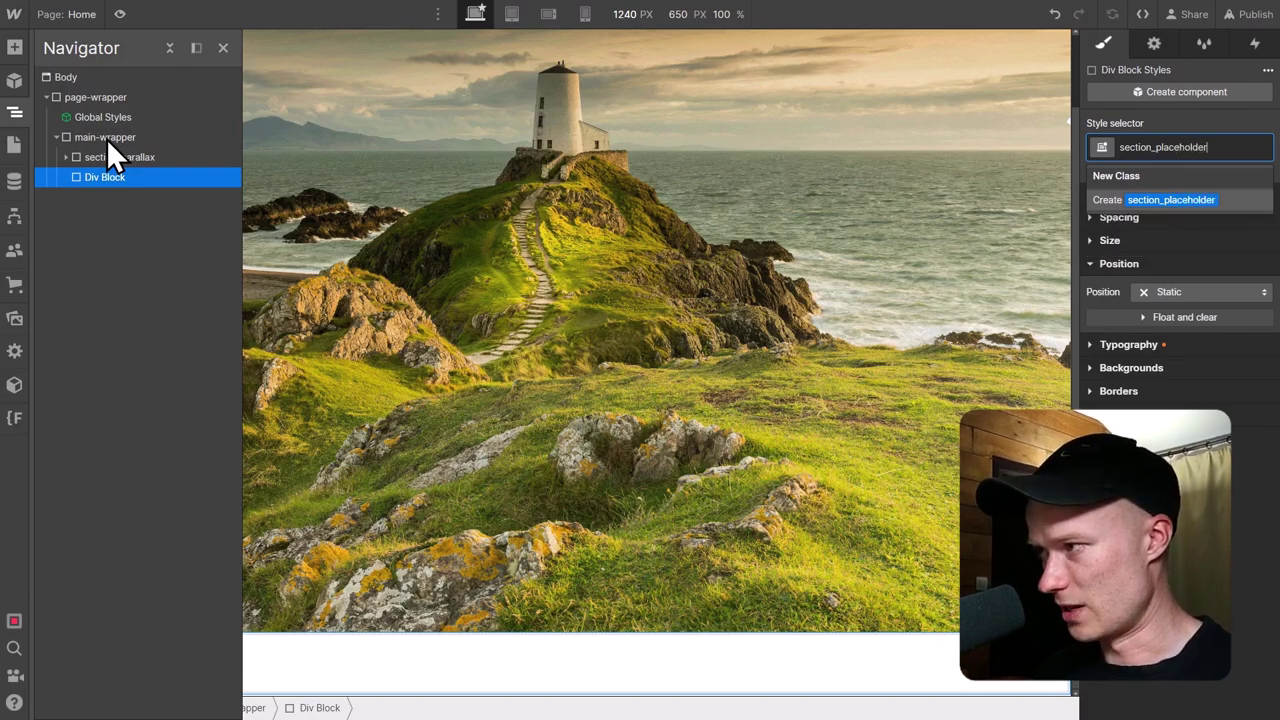
key(Return)
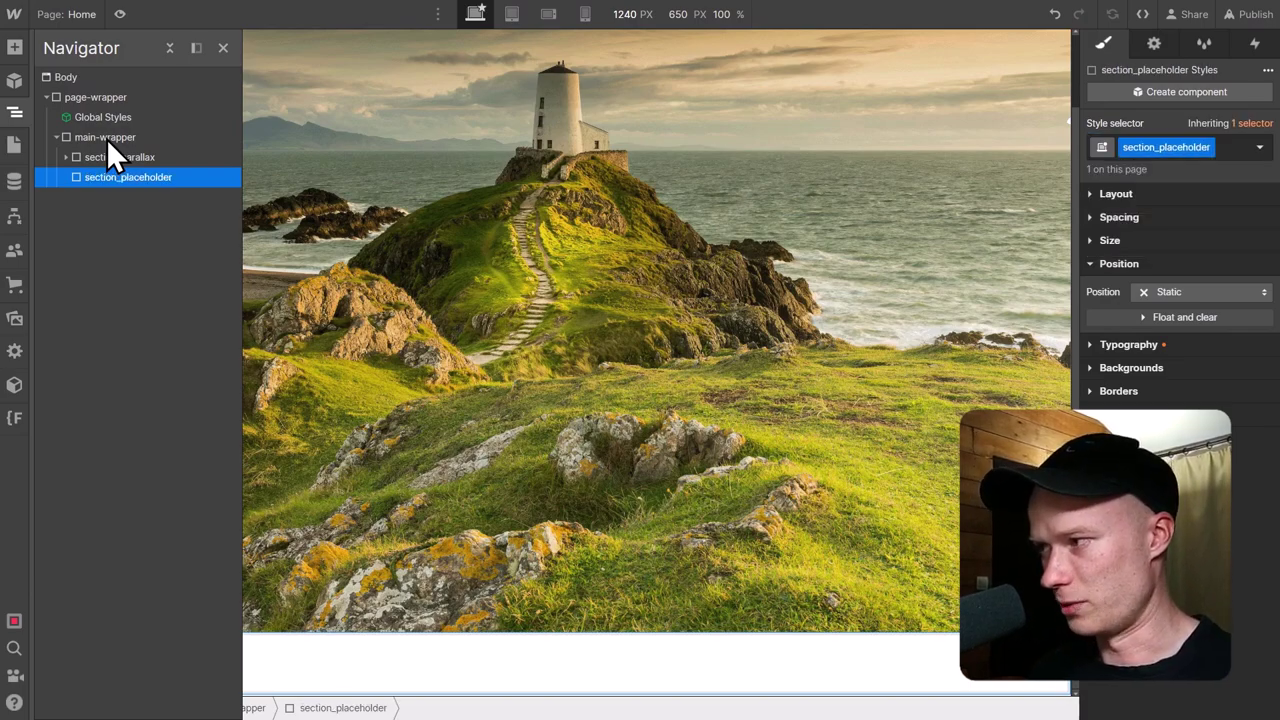
Step: Set the height of section_placeholder to 100 vh
click(1111, 242)
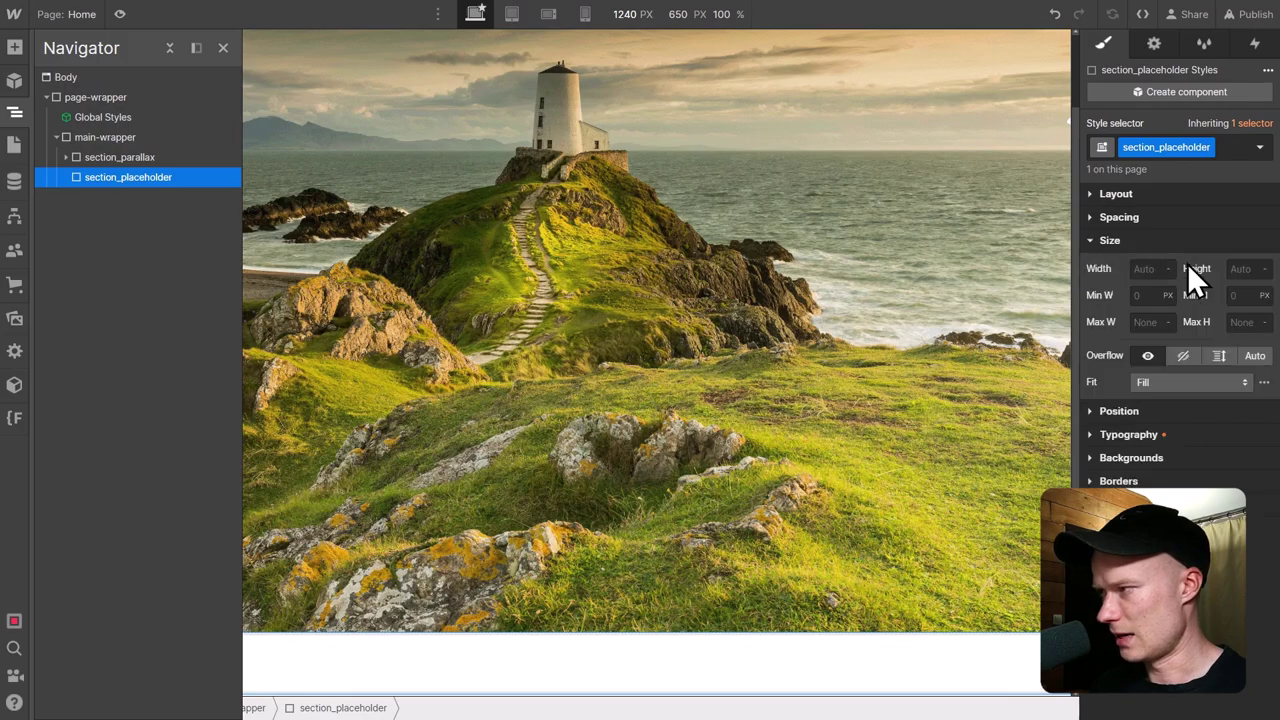
click(1247, 269)
text(10vh)
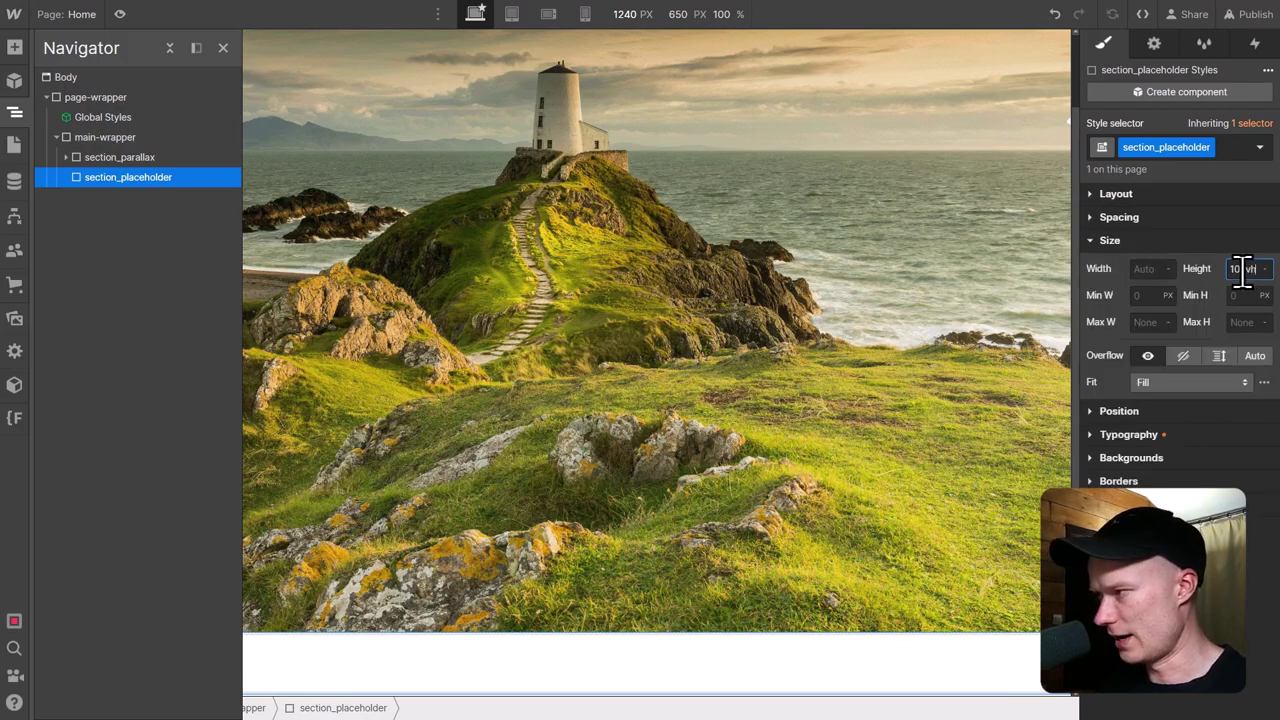
text(0)
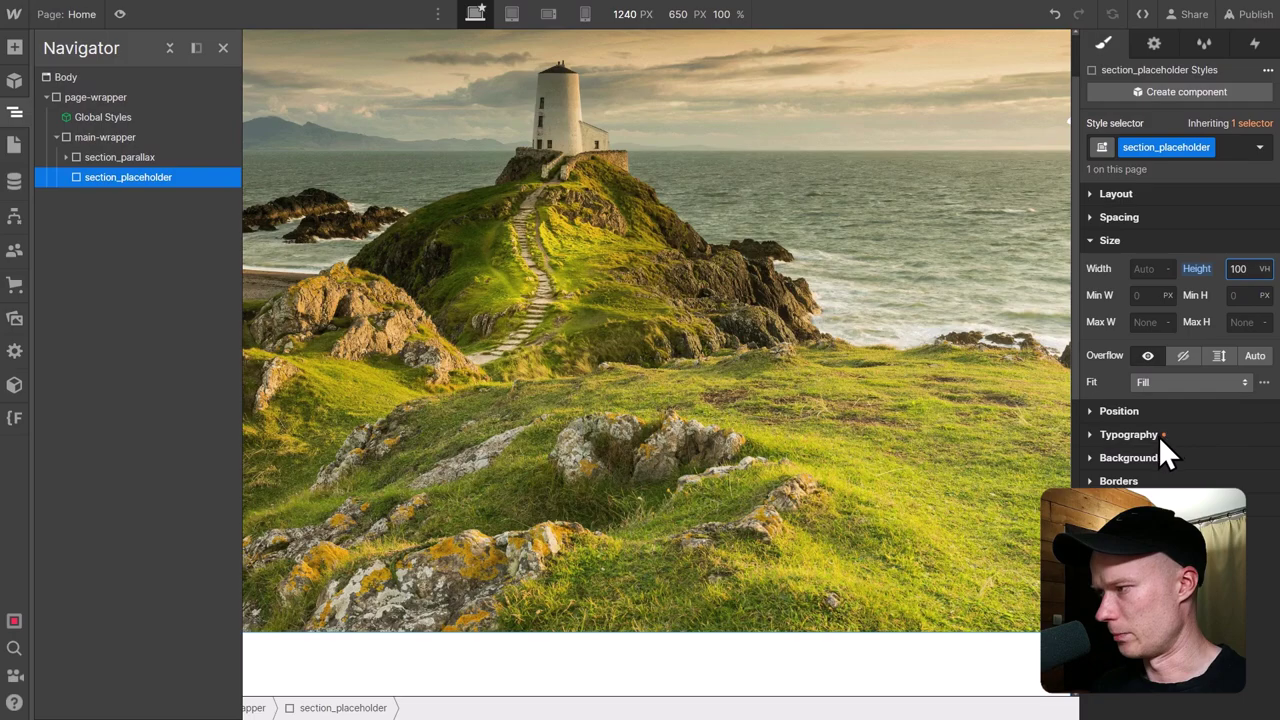
Step: Set section_placeholder's background color to white and its position to Relative
click(1144, 457)
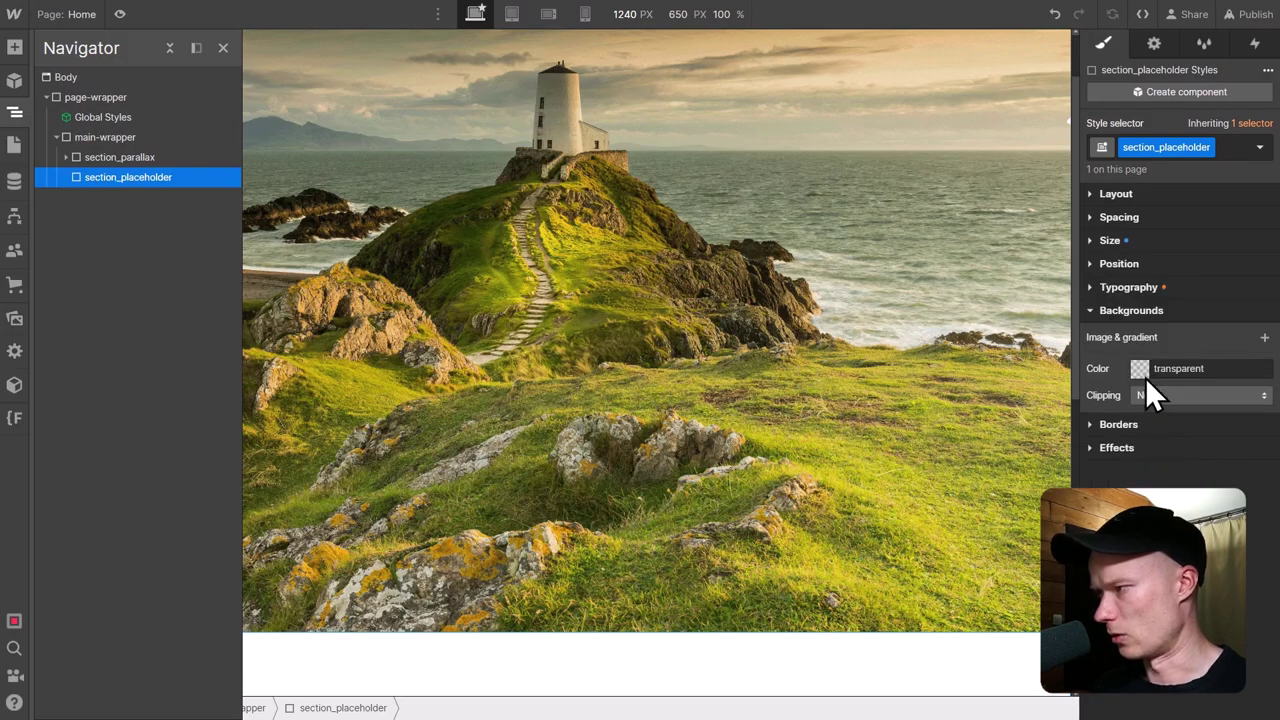
click(1141, 369)
click(1131, 423)
click(1126, 263)
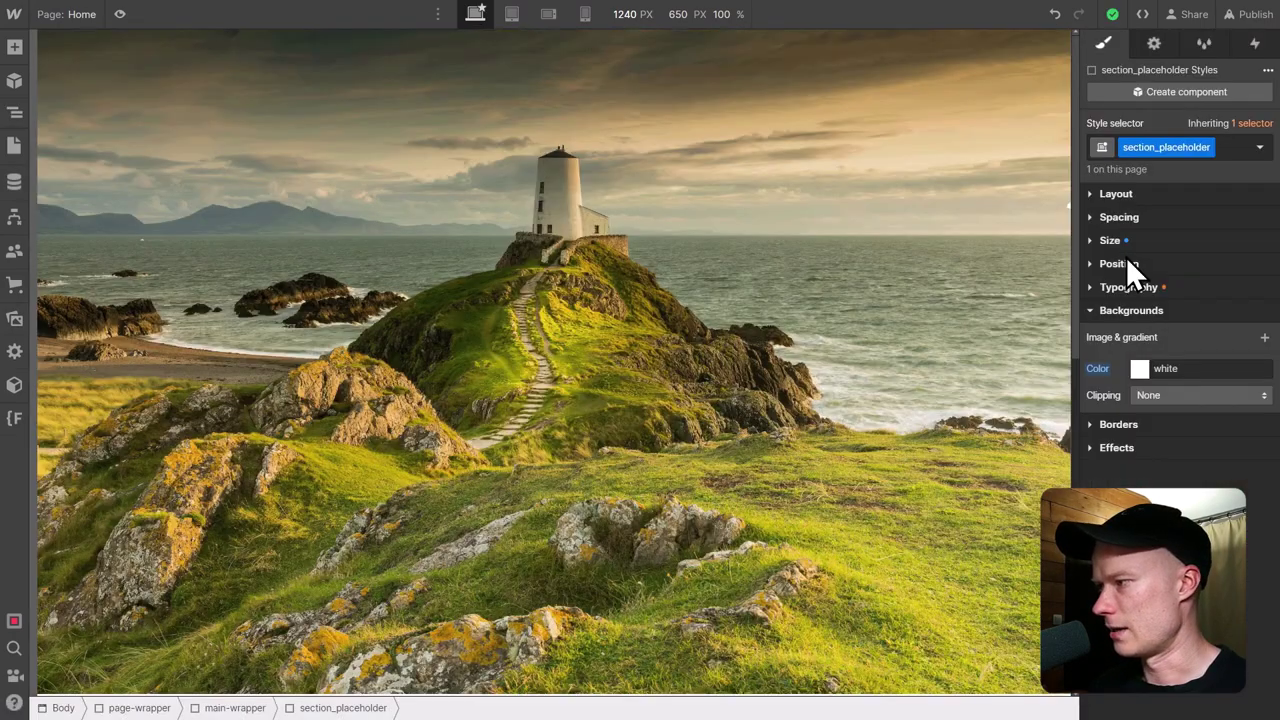
click(1176, 295)
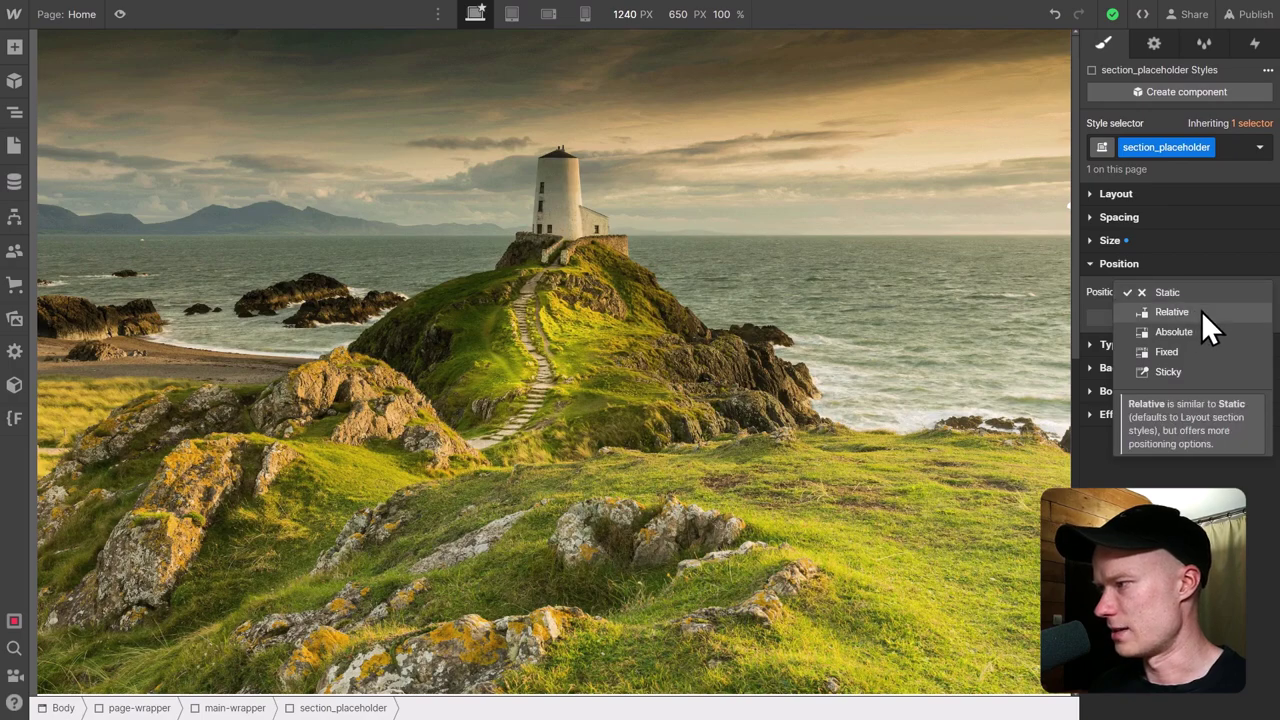
click(1201, 311)
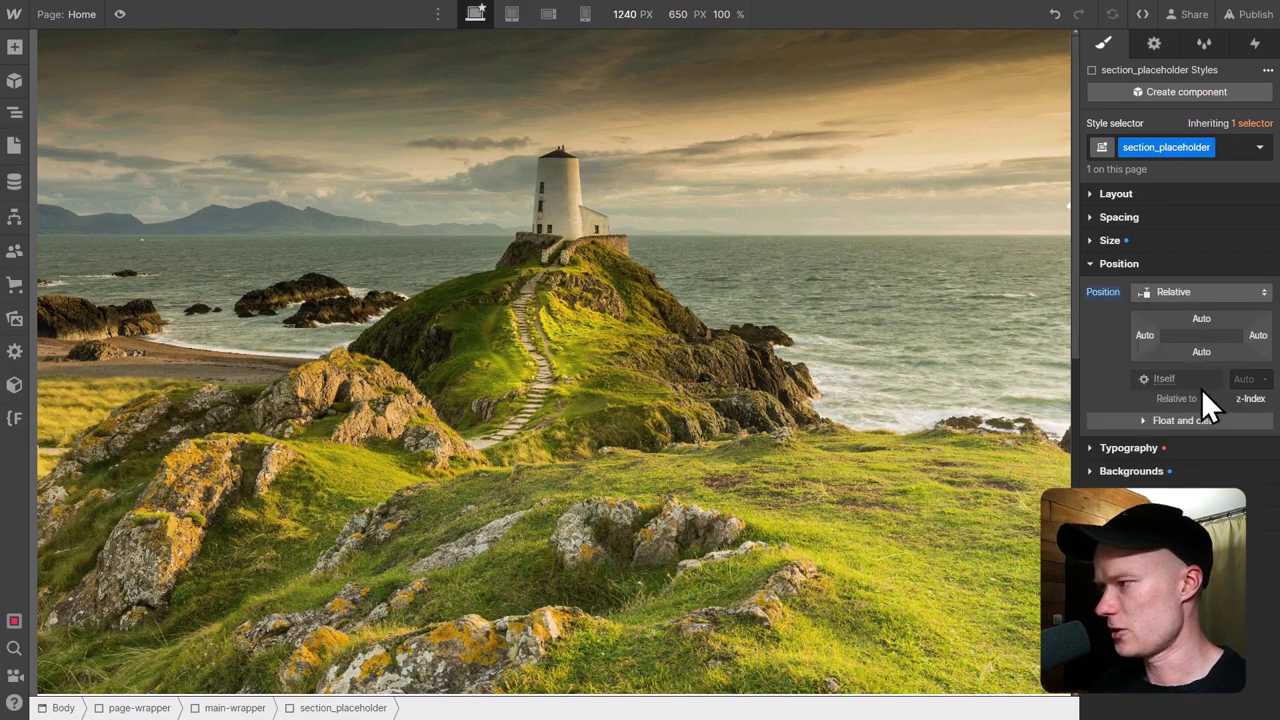
Step: Preview the page and scroll between the parallax section and the placeholder to check how the placeholder covers the moving layers
click(121, 15)
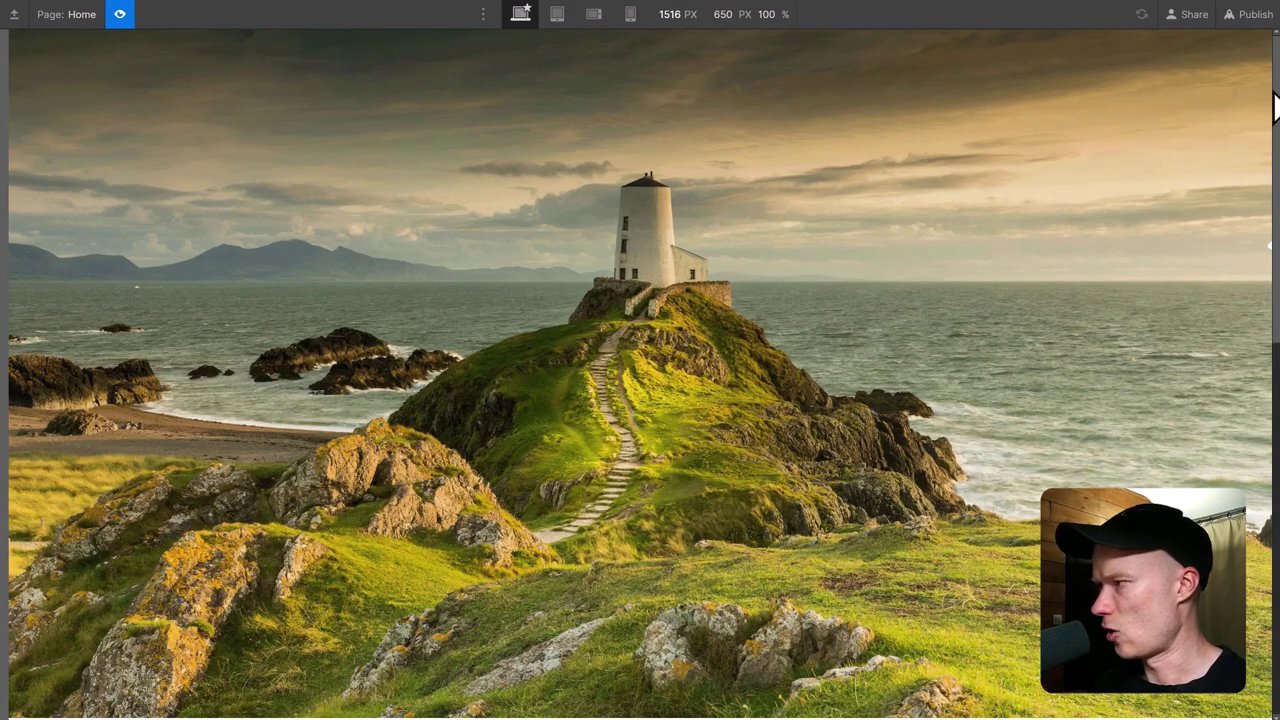
scroll(1270, 140, down, 1)
scroll(1260, 200, down, 5)
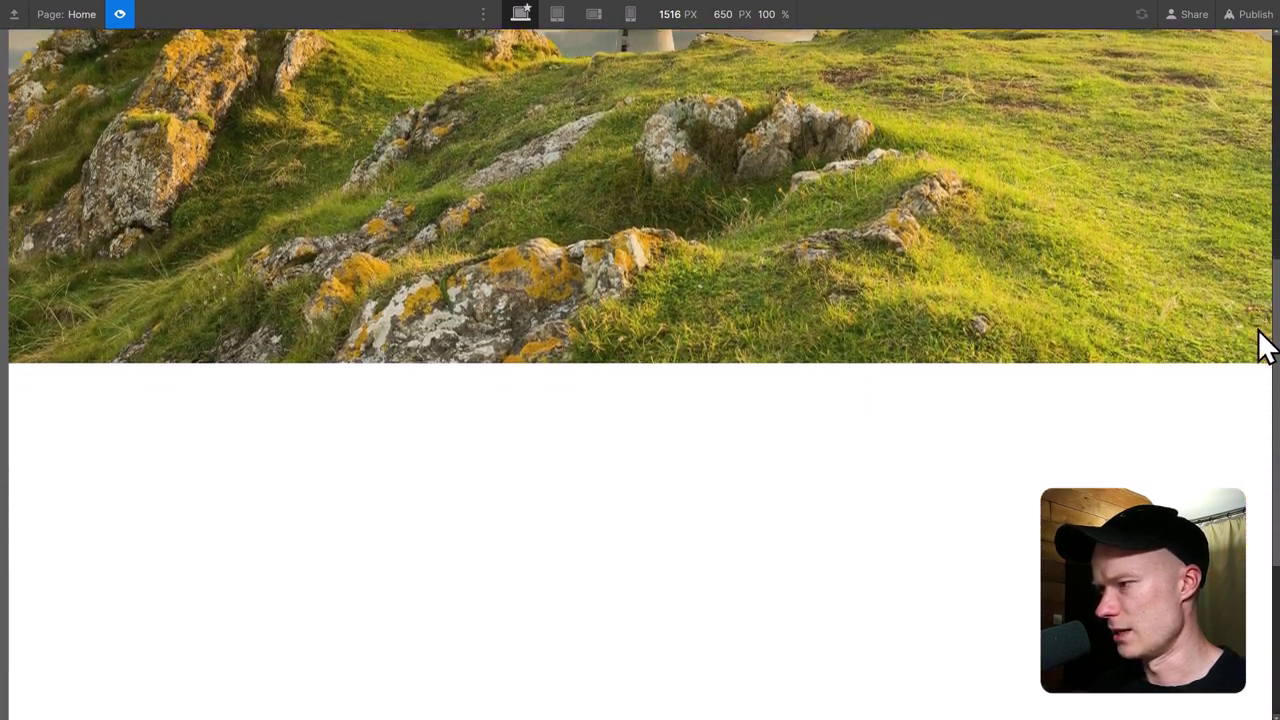
scroll(1270, 220, up, 5)
scroll(1273, 218, down, 3)
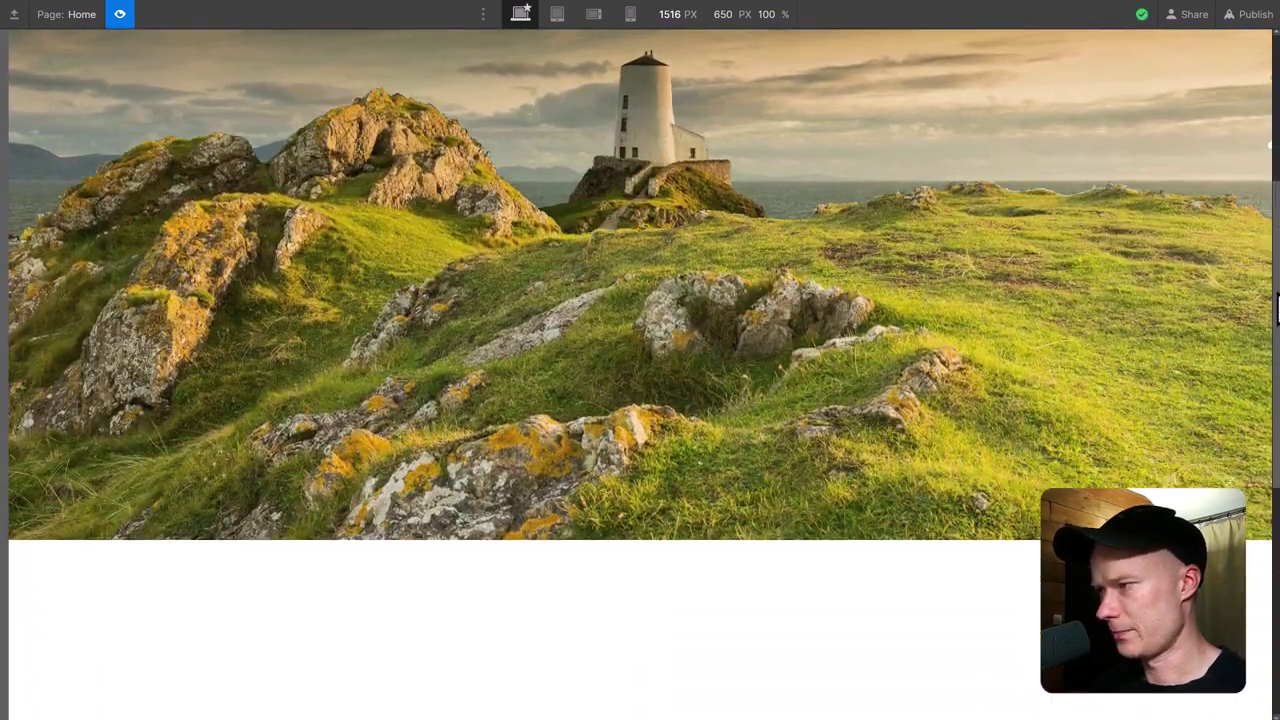
key(ctrl+shift+p)
scroll(620, 355, up, 1)
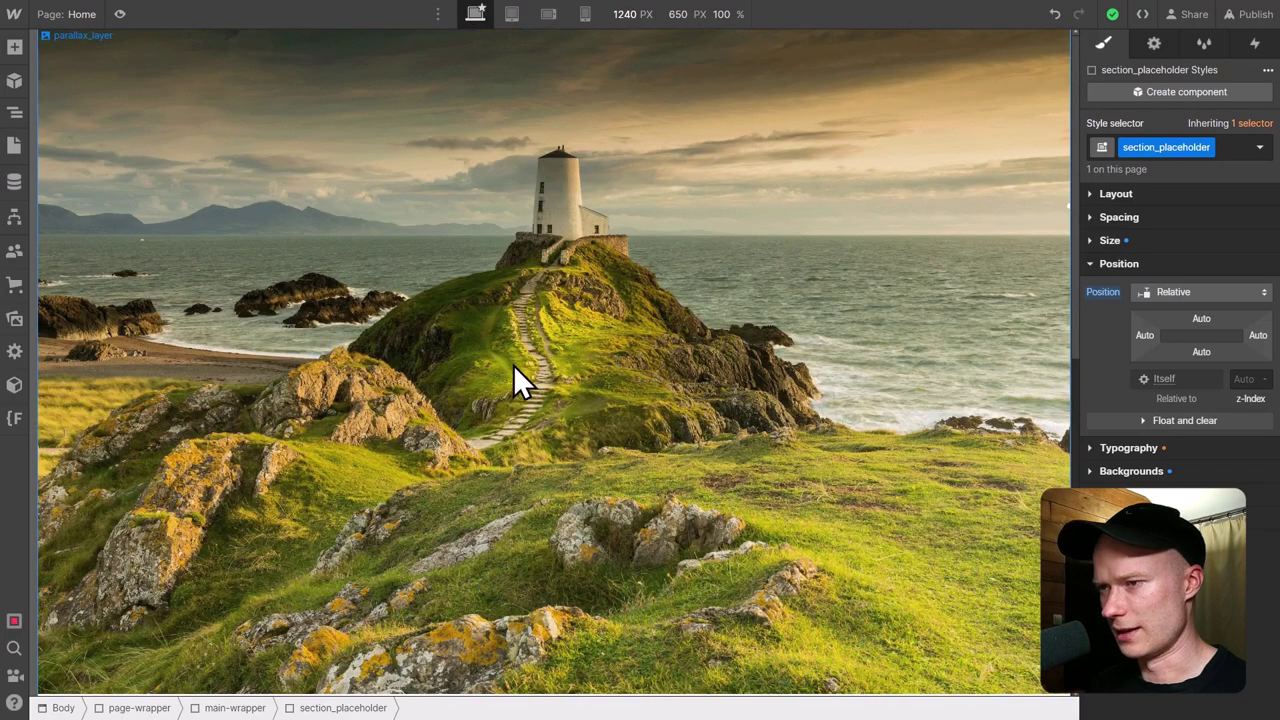
Step: In parallax_component's Parallax Scroll Animation, add a Move action at 0% for the third layer, is-3, with a vertical offset of 0 rem
click(14, 112)
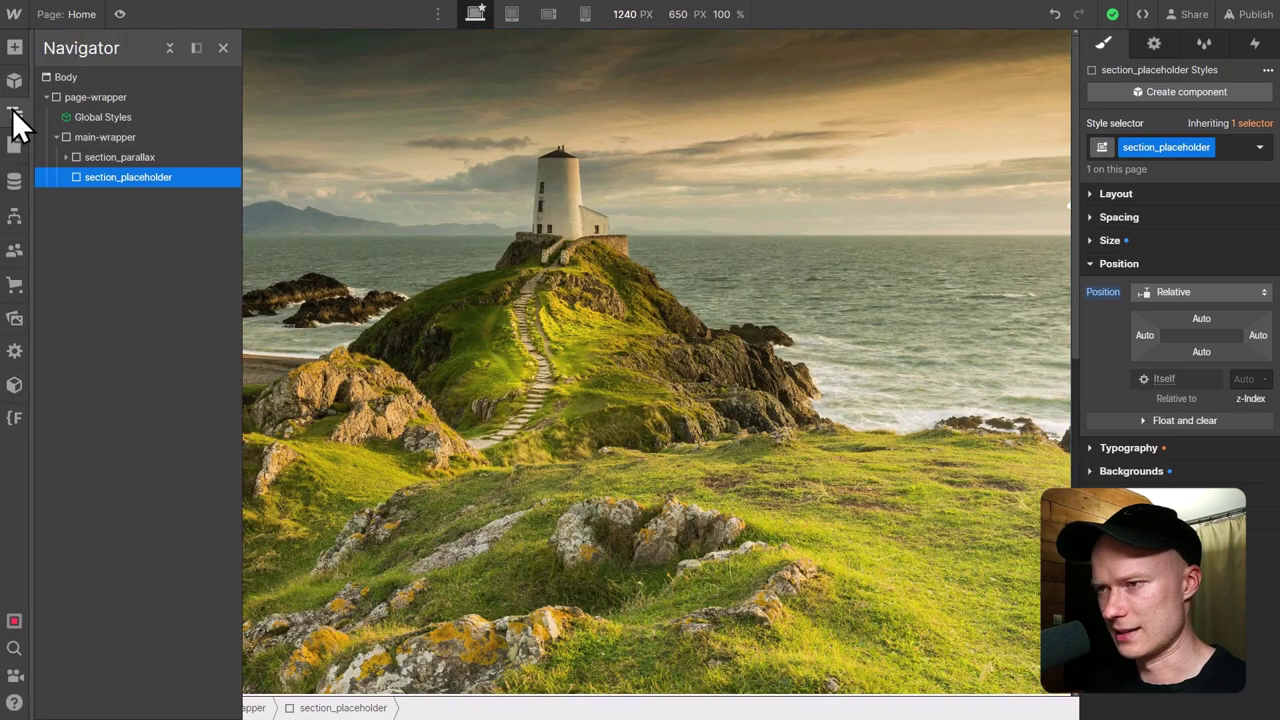
click(65, 157)
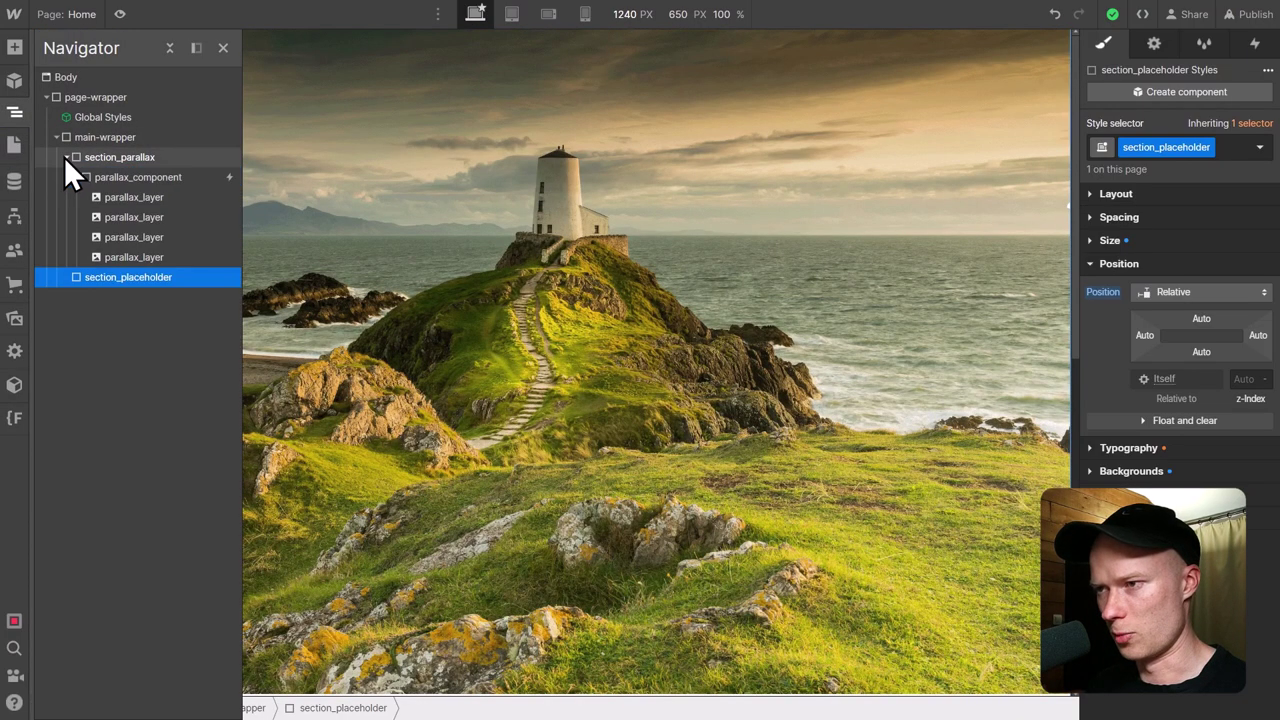
click(163, 179)
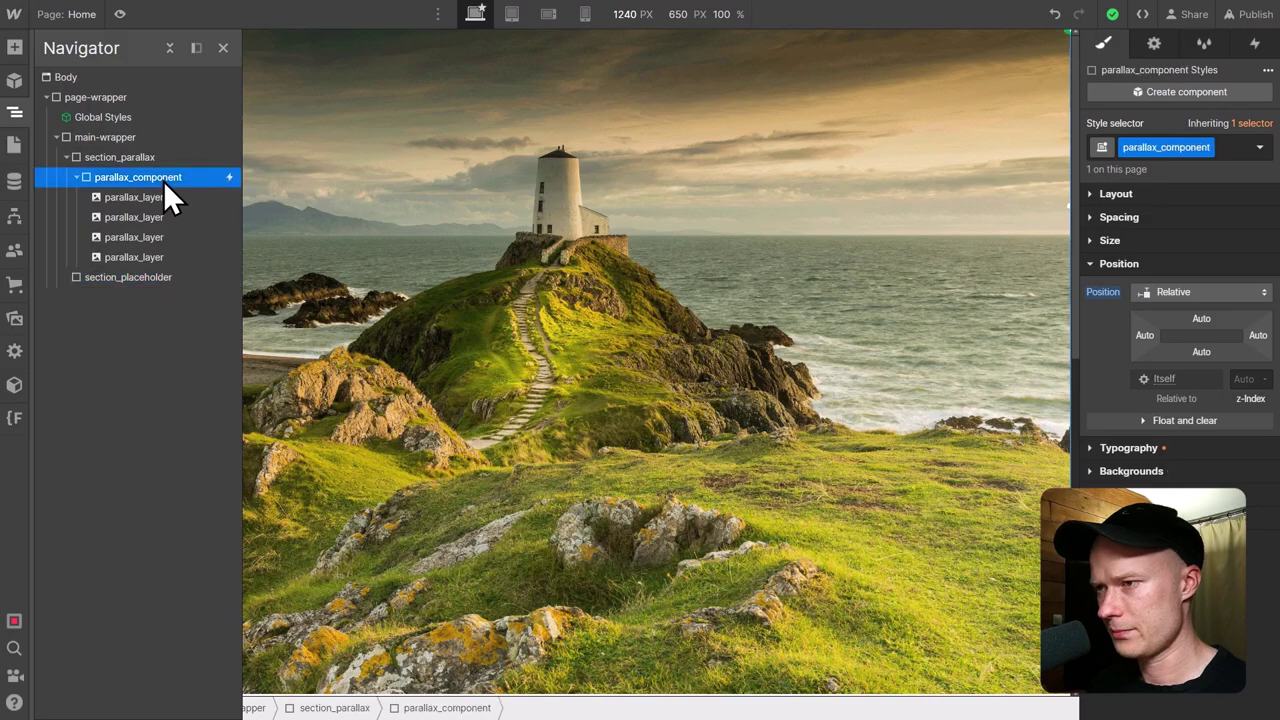
click(1255, 44)
click(1160, 125)
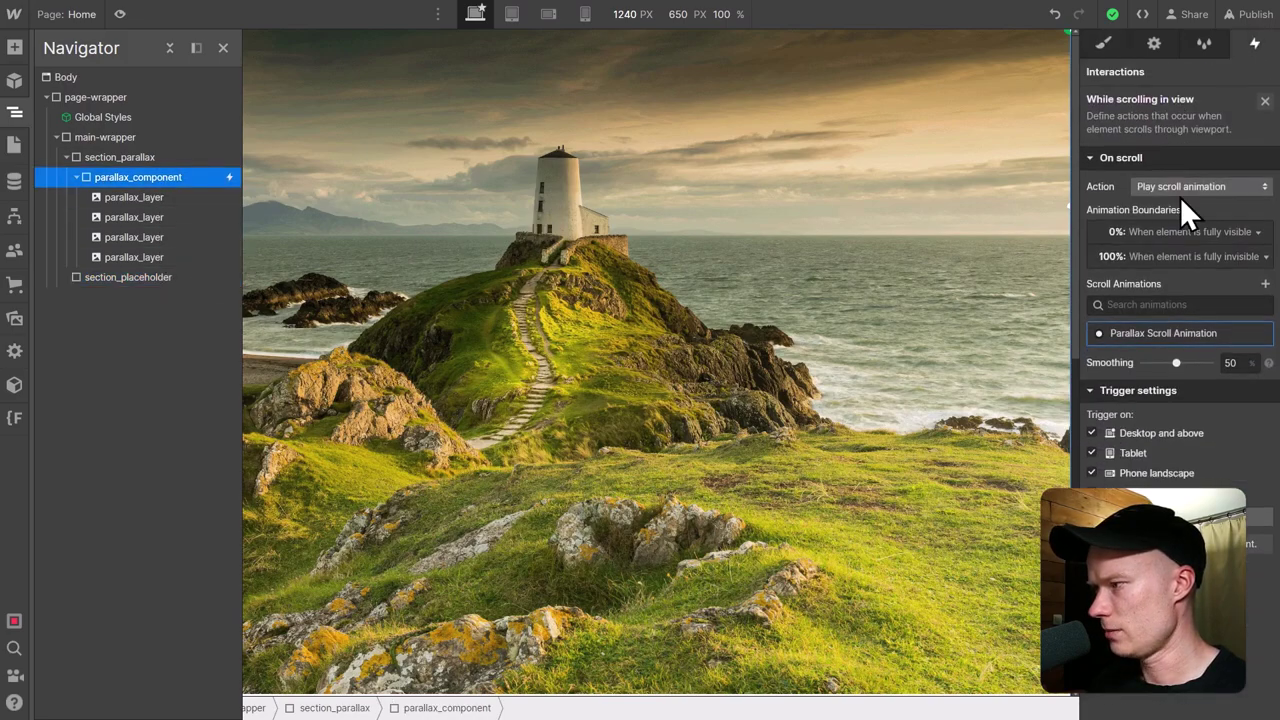
click(1182, 337)
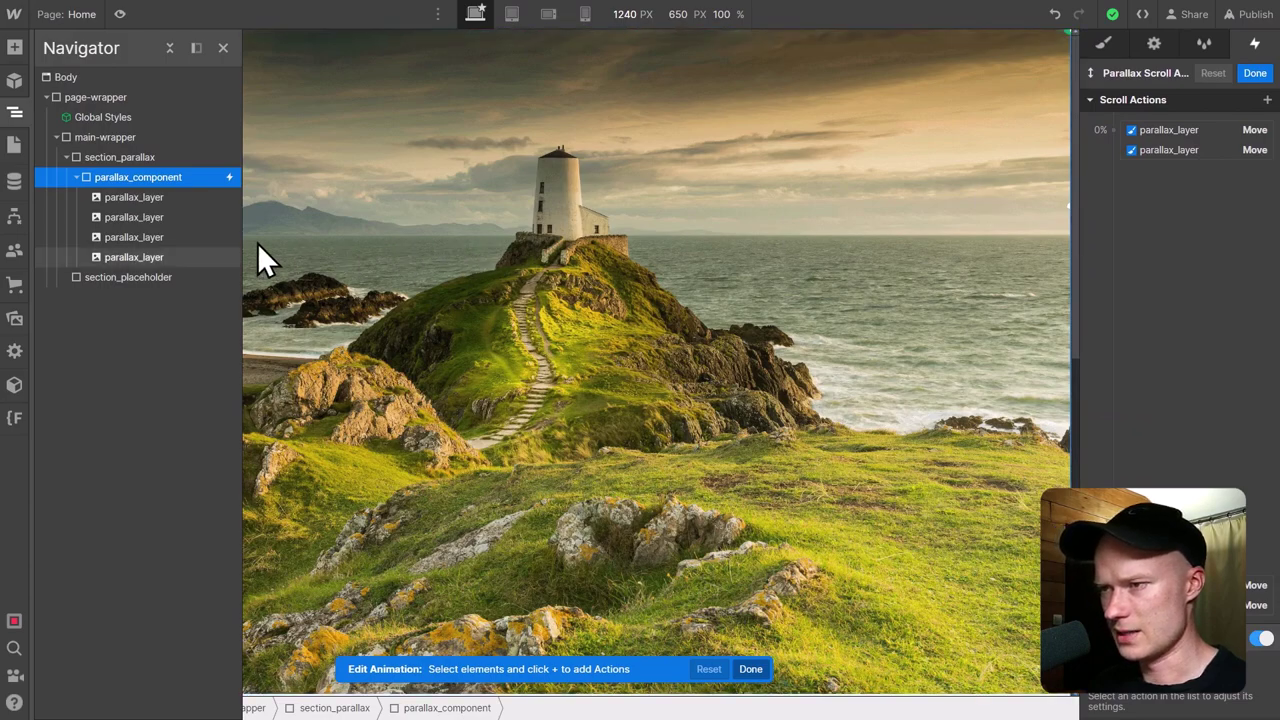
click(174, 241)
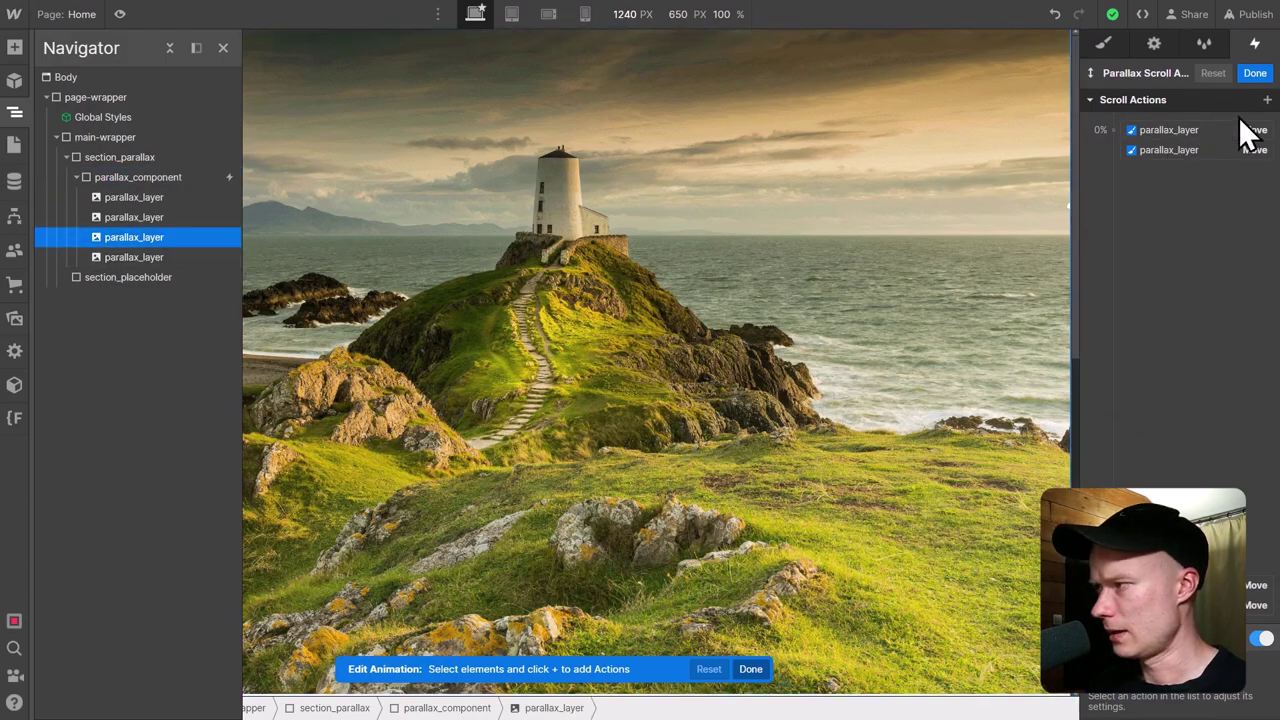
click(1267, 100)
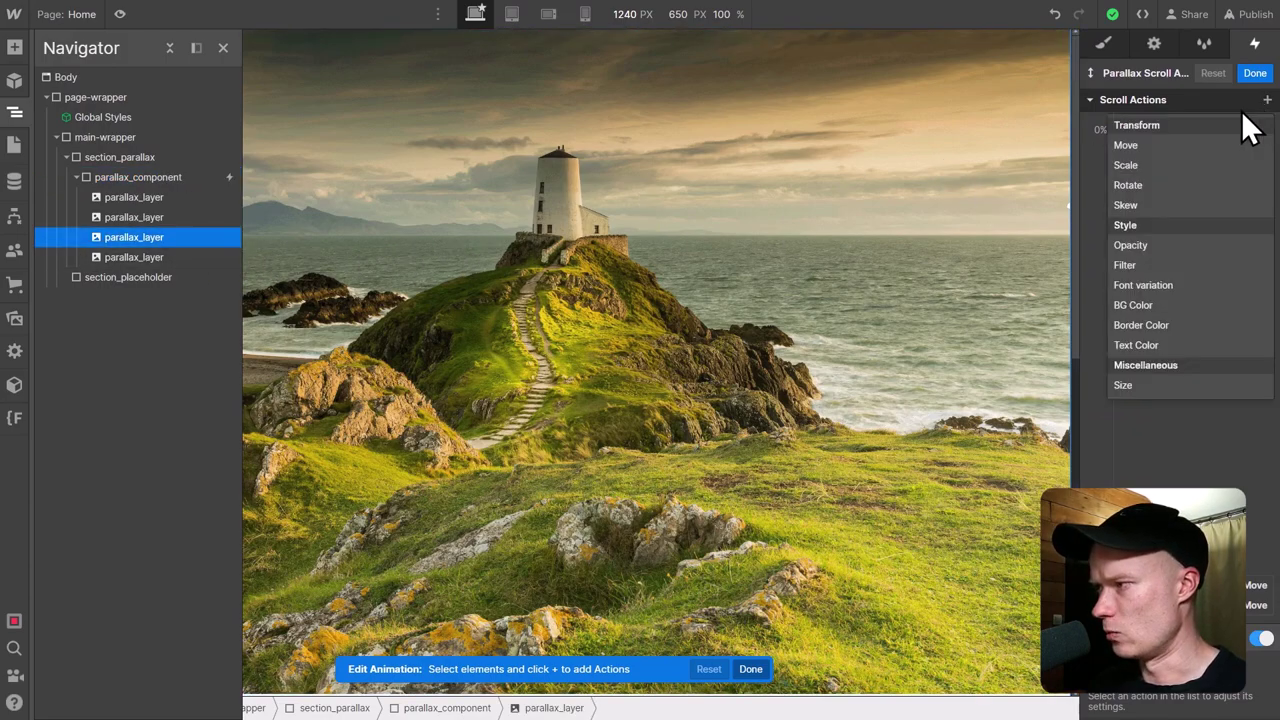
click(1158, 143)
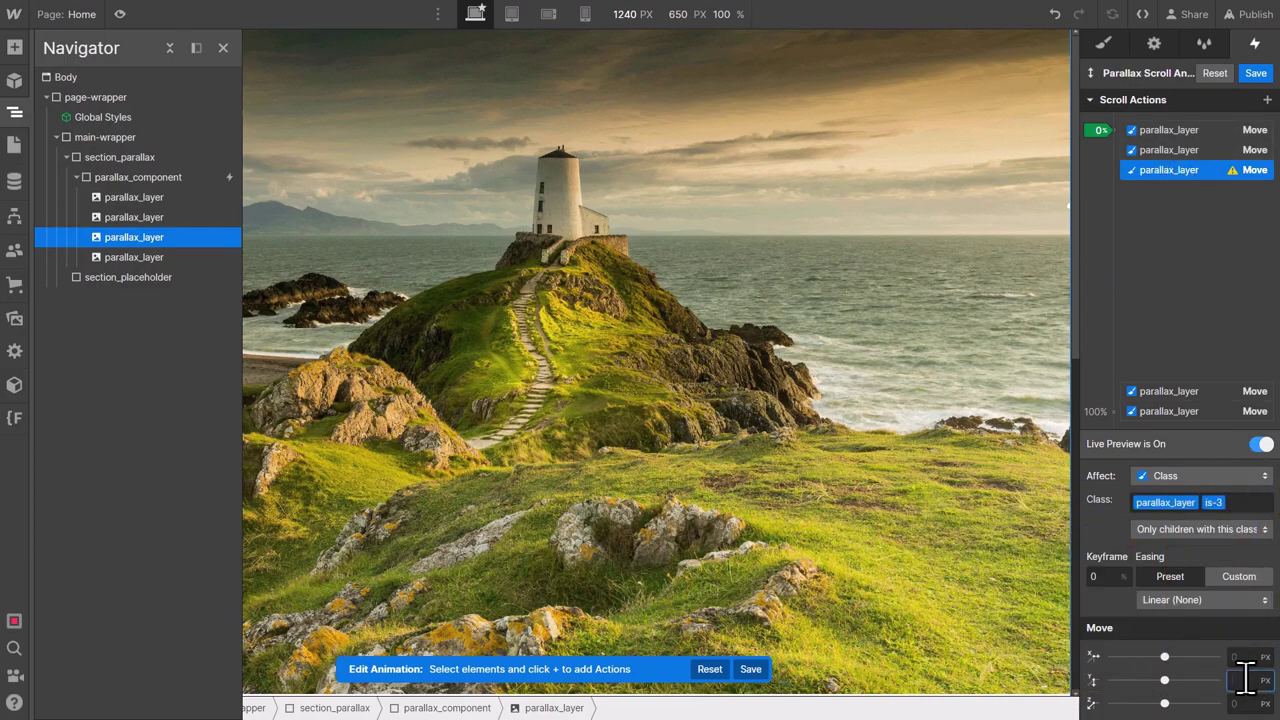
key(Return)
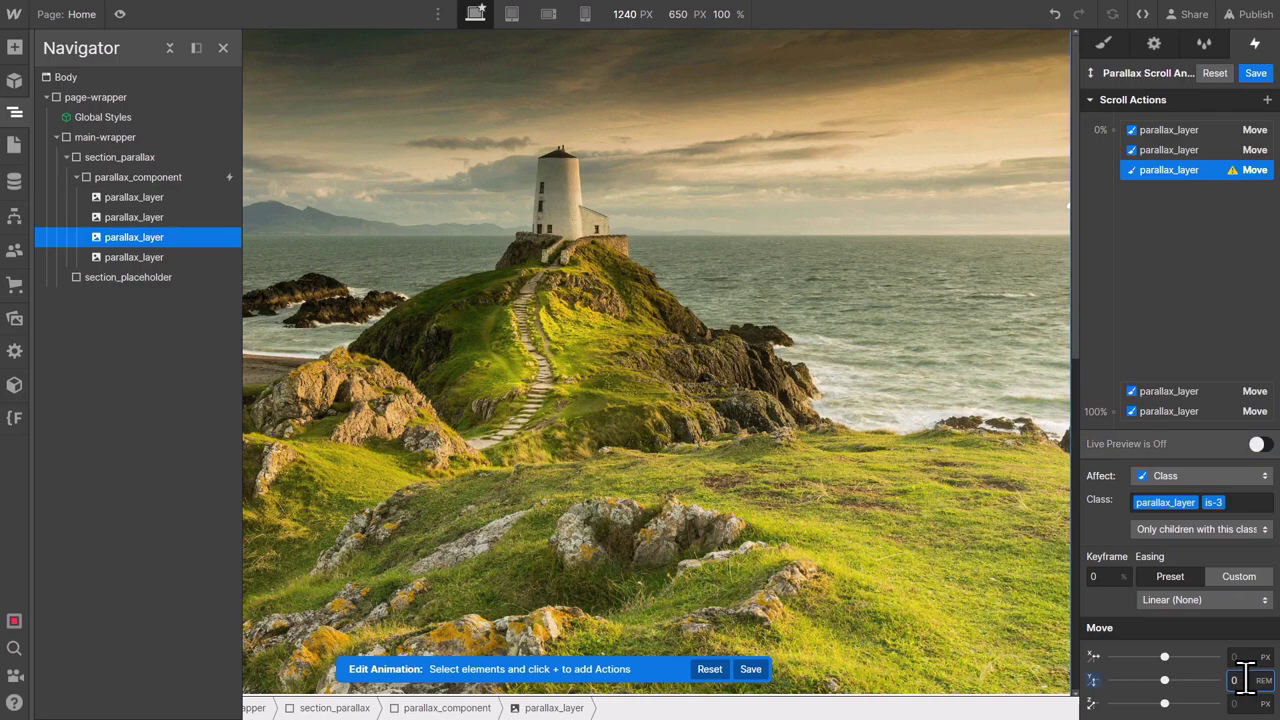
Step: Duplicate the is-3 layer's Move action, place the copy at 100%, and set its vertical offset to 28 rem
right_click(1170, 176)
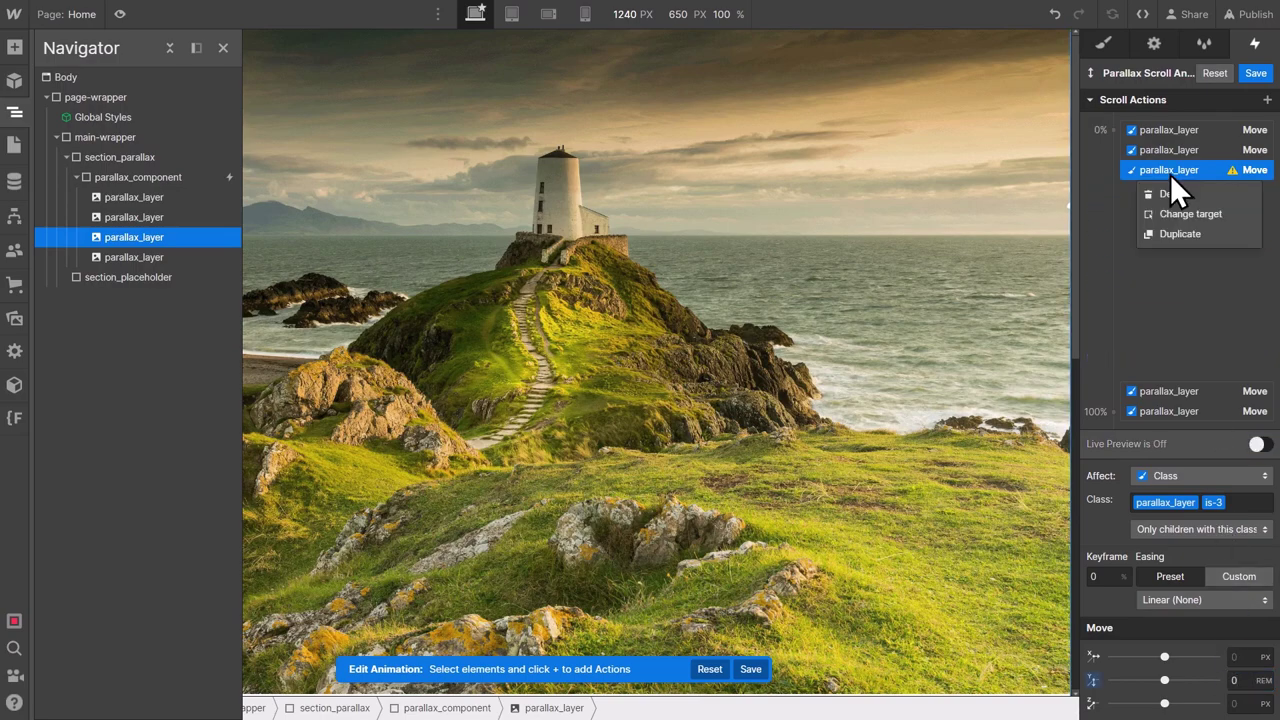
click(1194, 229)
drag(1188, 189, 1206, 406)
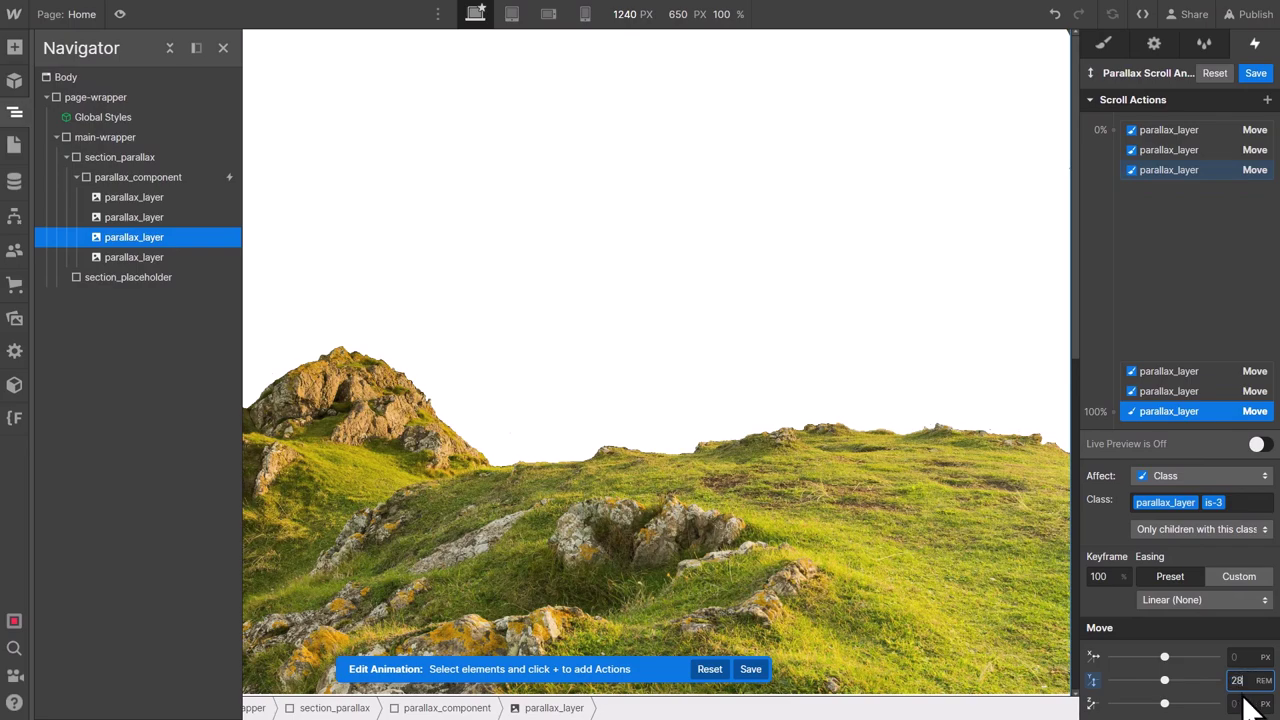
key(Return)
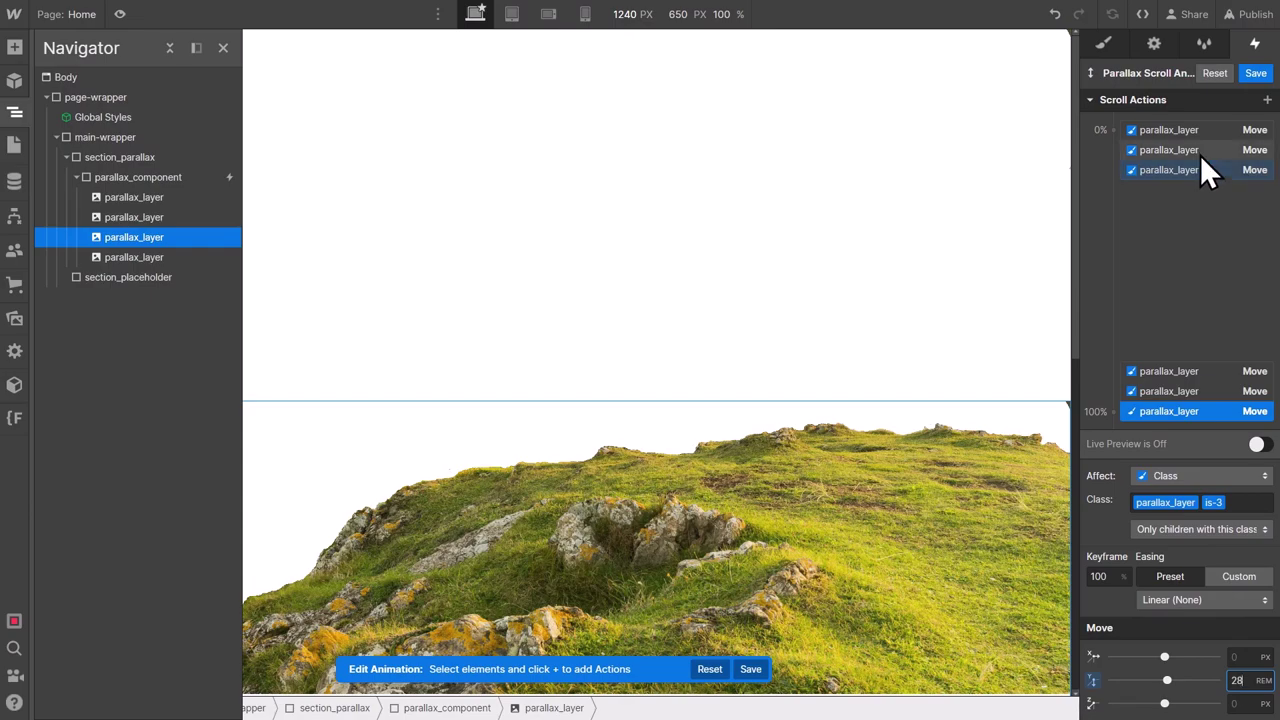
Step: Add a Move action at 0% for the fourth layer, is-4, with a vertical offset of 0 rem
click(184, 257)
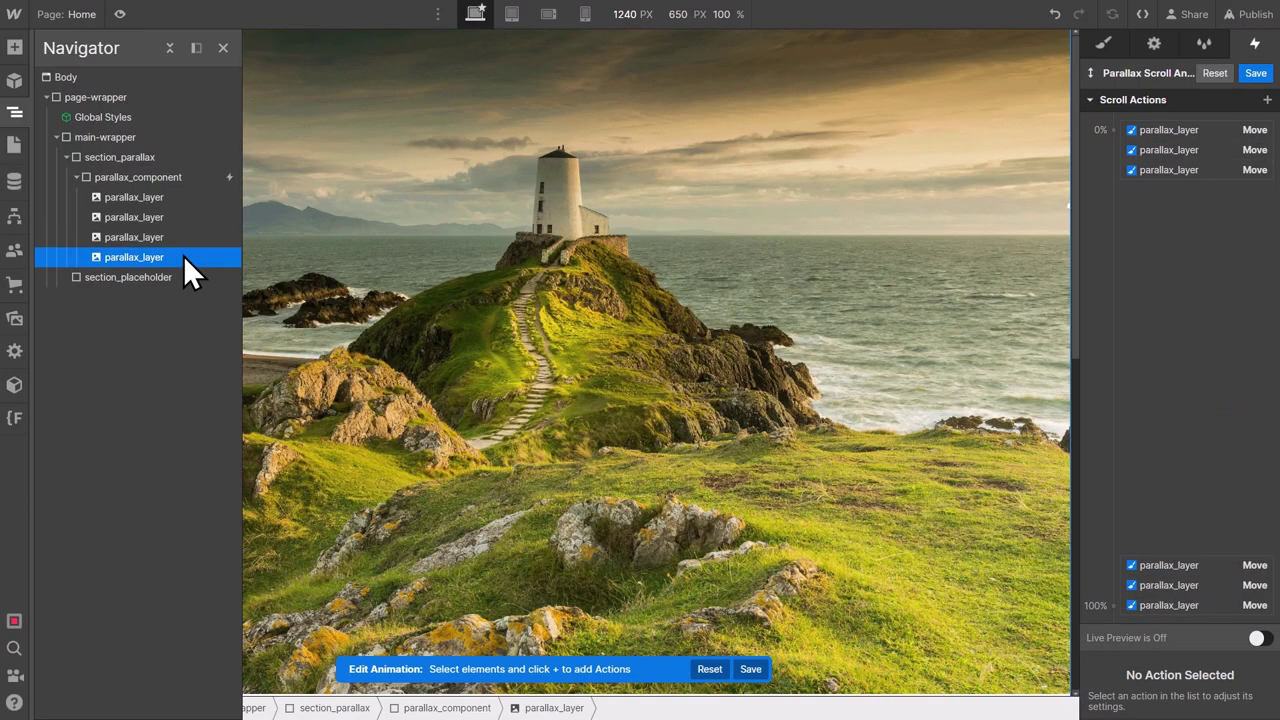
click(1267, 99)
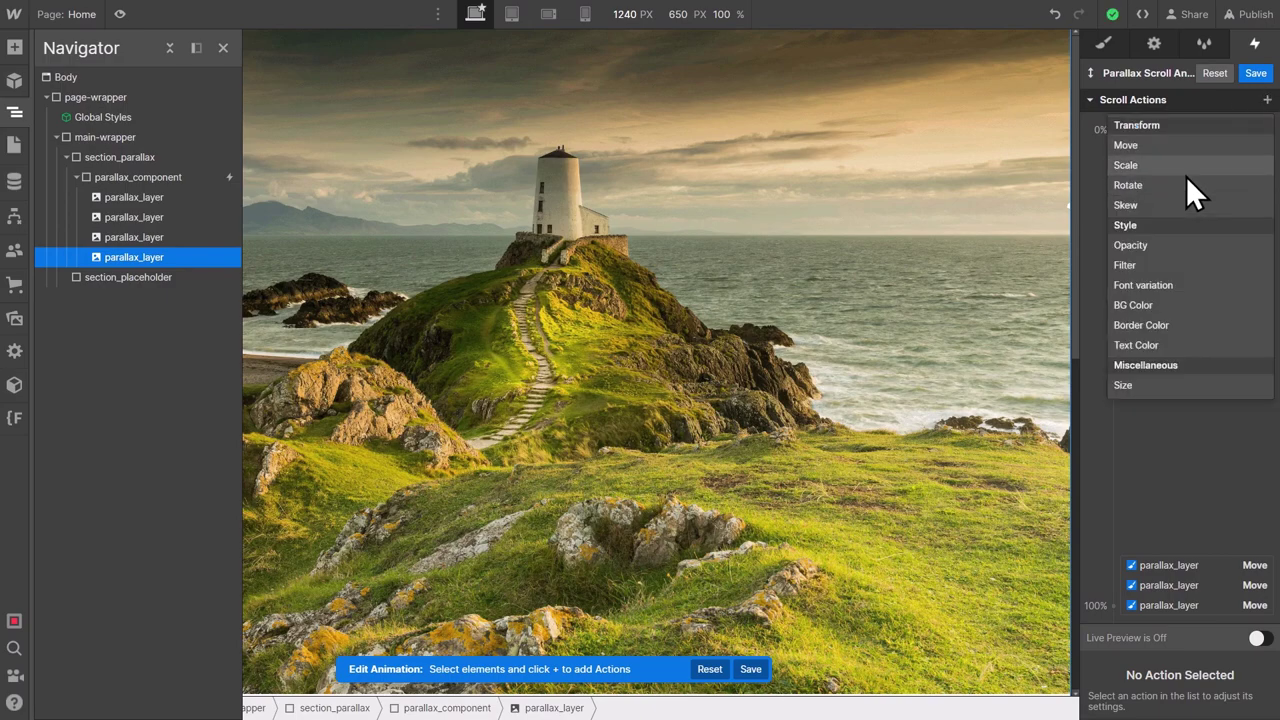
click(1162, 150)
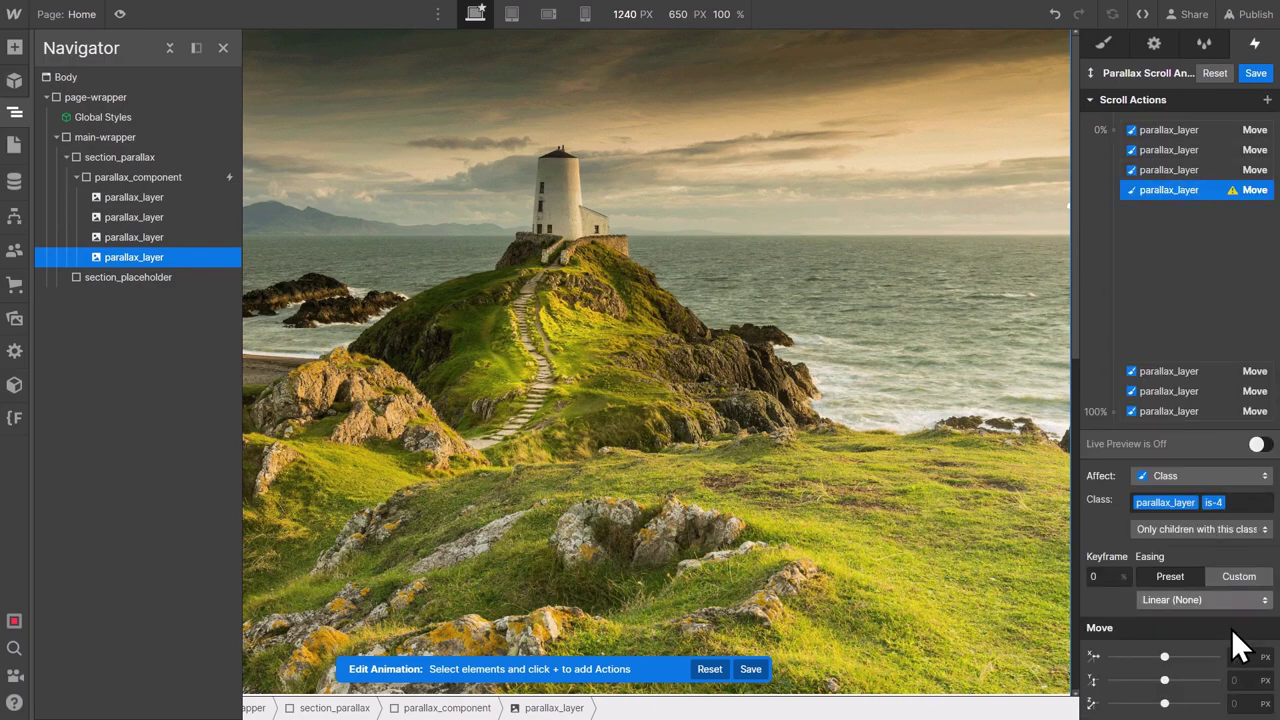
click(1249, 680)
text(0rem)
key(Return)
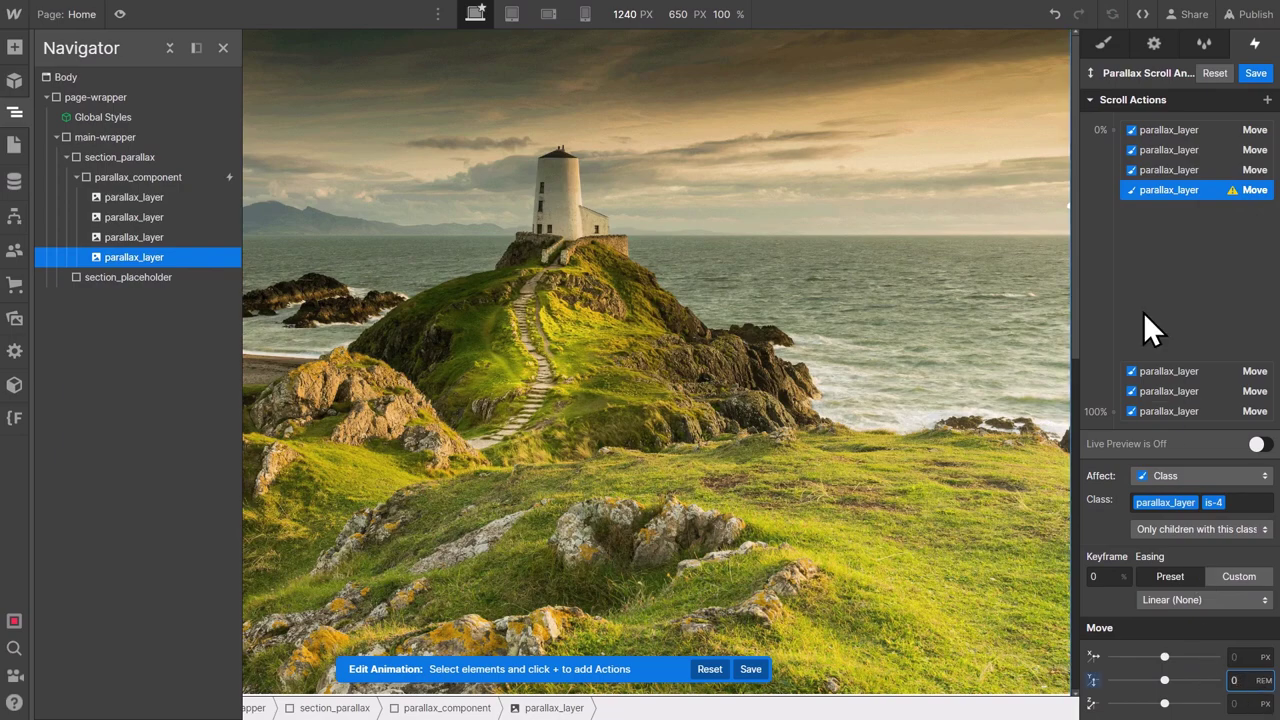
Step: Duplicate the is-4 layer's Move action, place the copy at 100%, and set its vertical offset to 6 rem
right_click(1184, 193)
click(1196, 248)
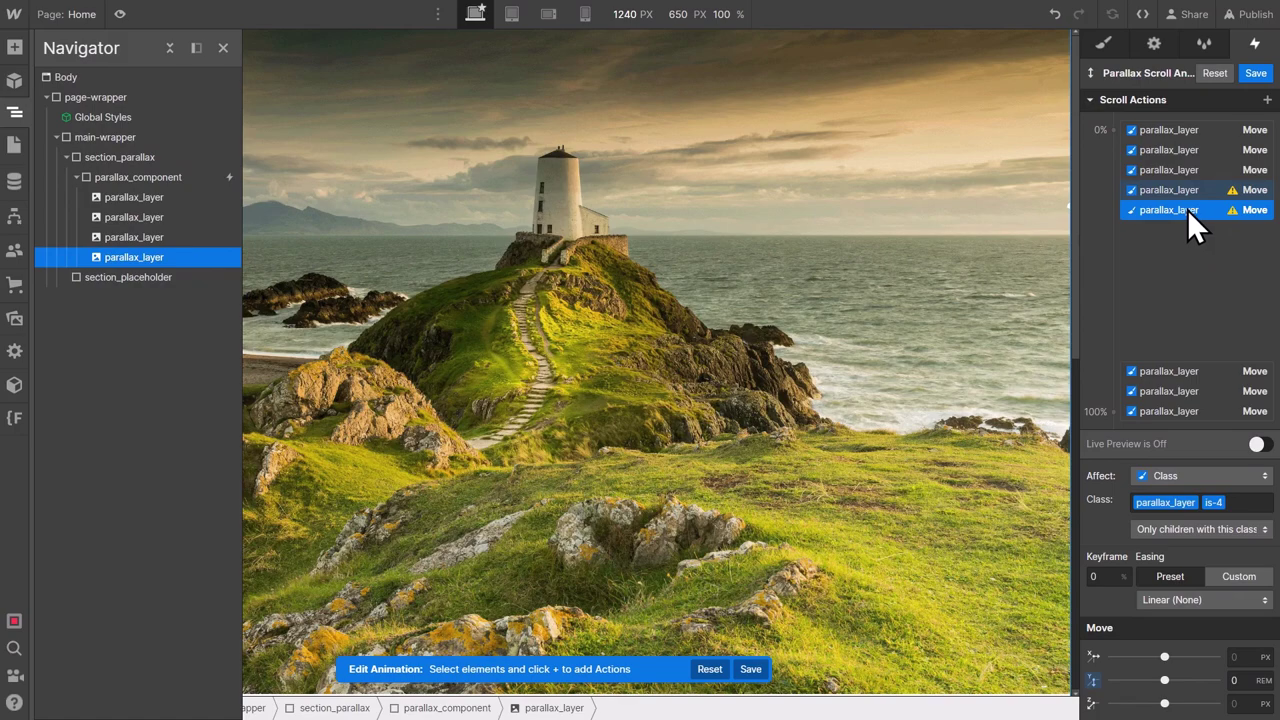
drag(1187, 209, 1188, 410)
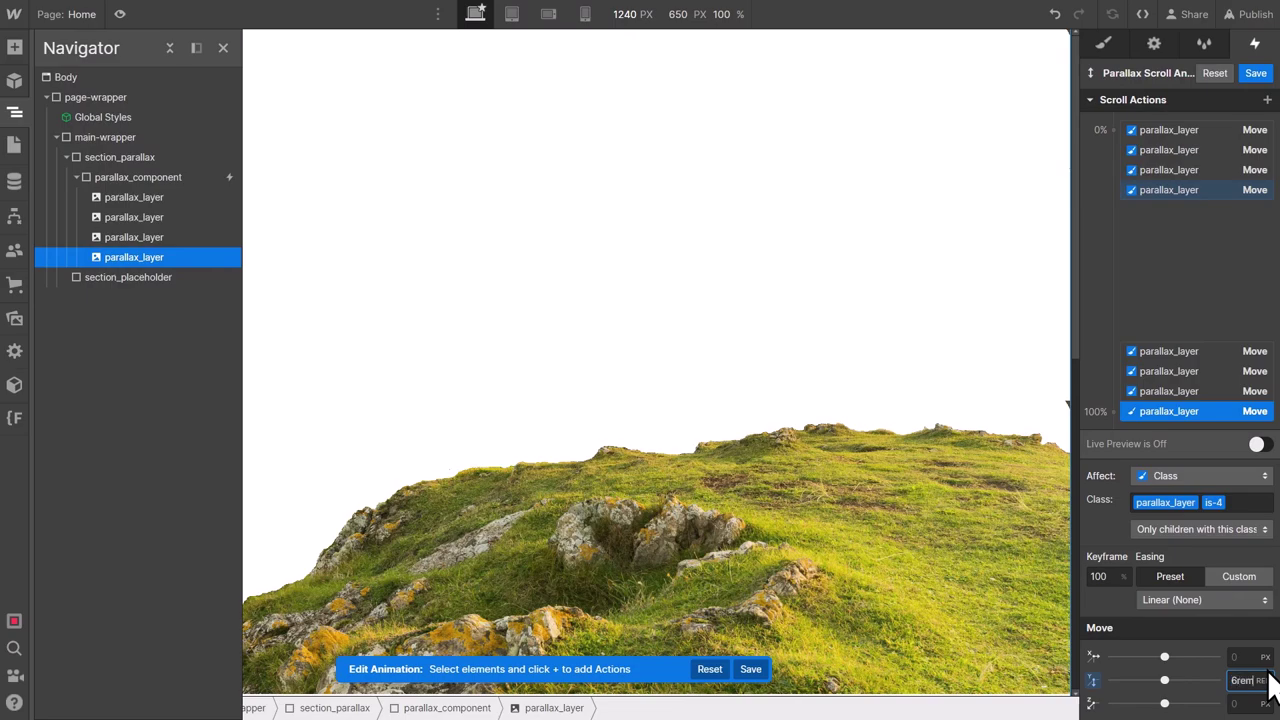
key(Return)
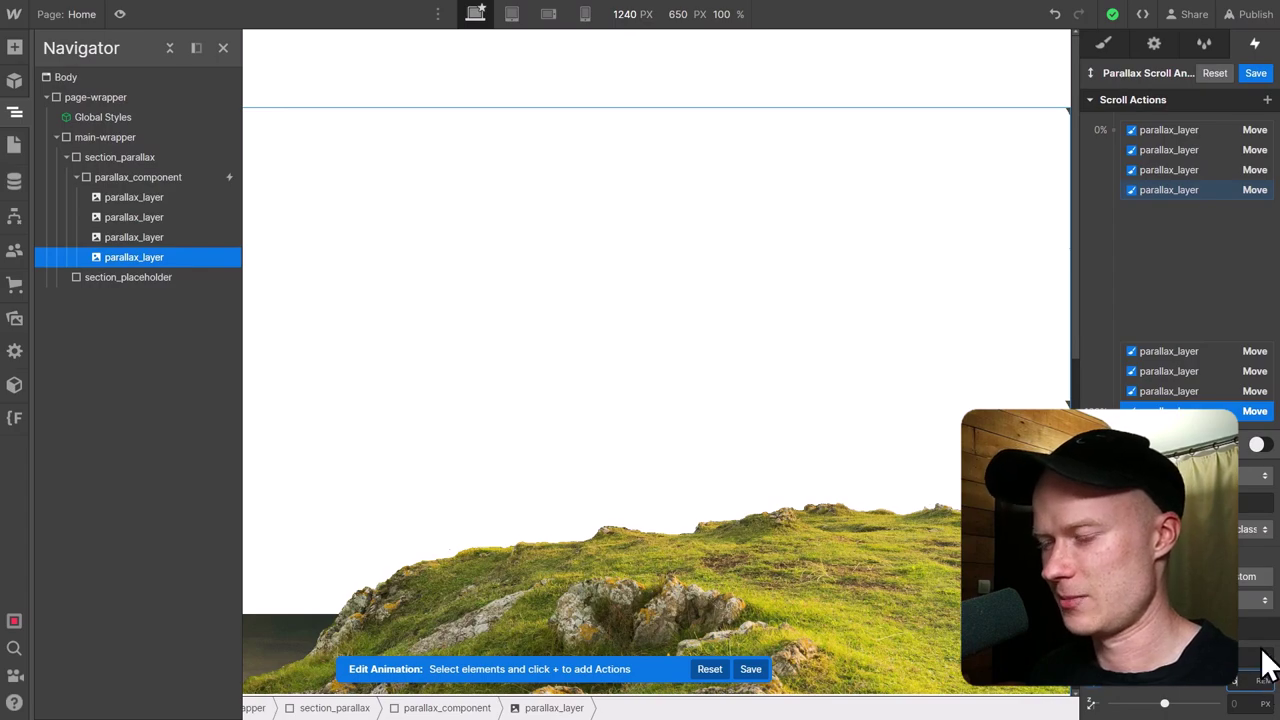
Step: Preview the page, scroll down and back up to check the movement of all four layers, and exit the preview
click(119, 14)
scroll(1219, 131, down, 5)
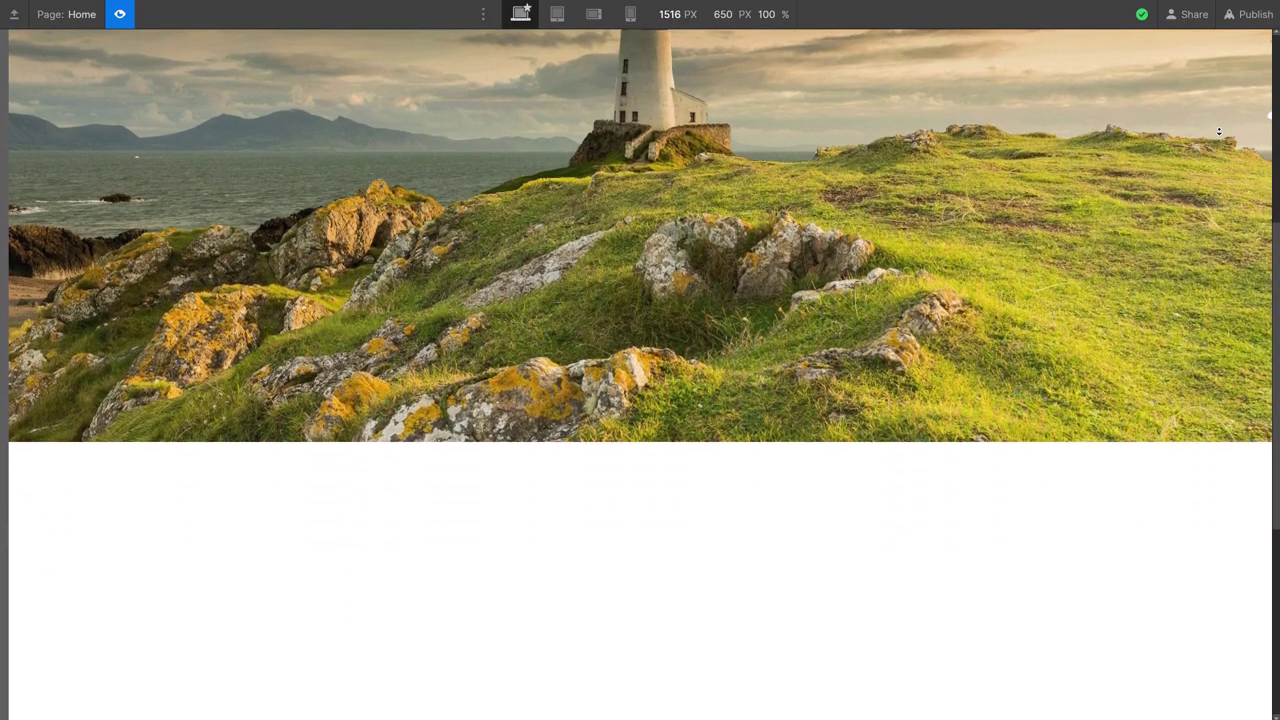
scroll(1216, 88, up, 6)
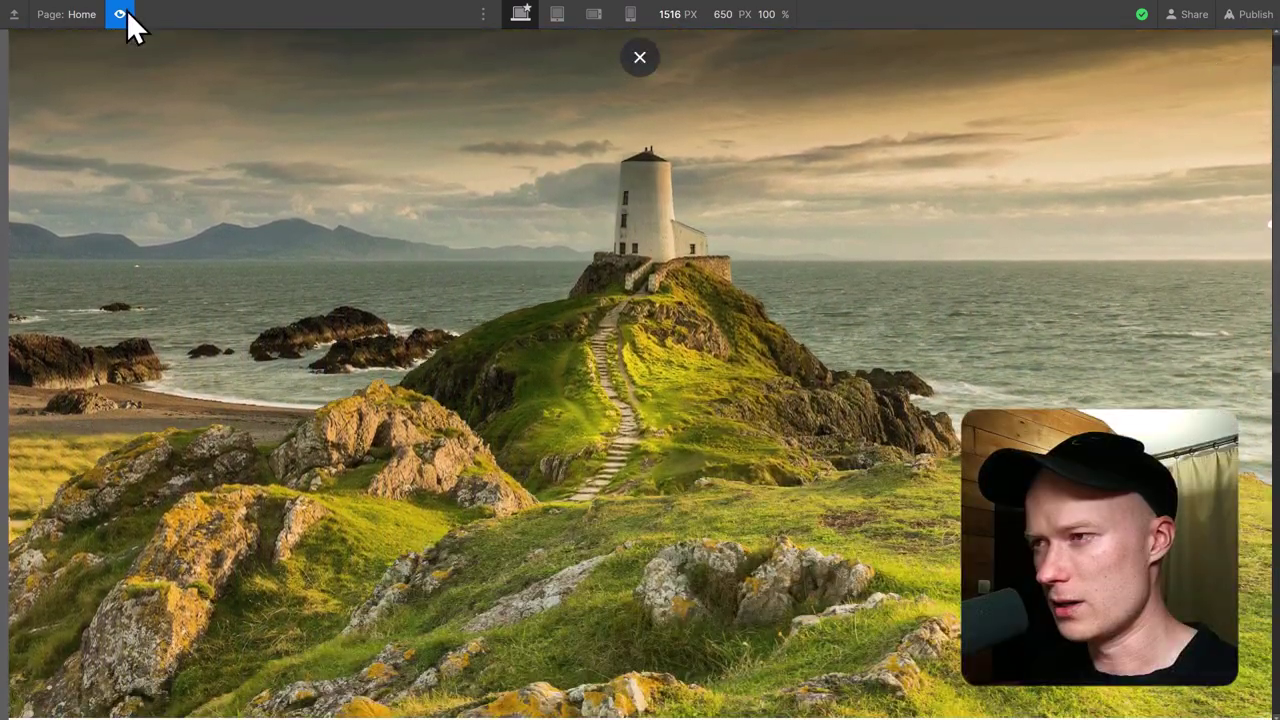
click(122, 12)
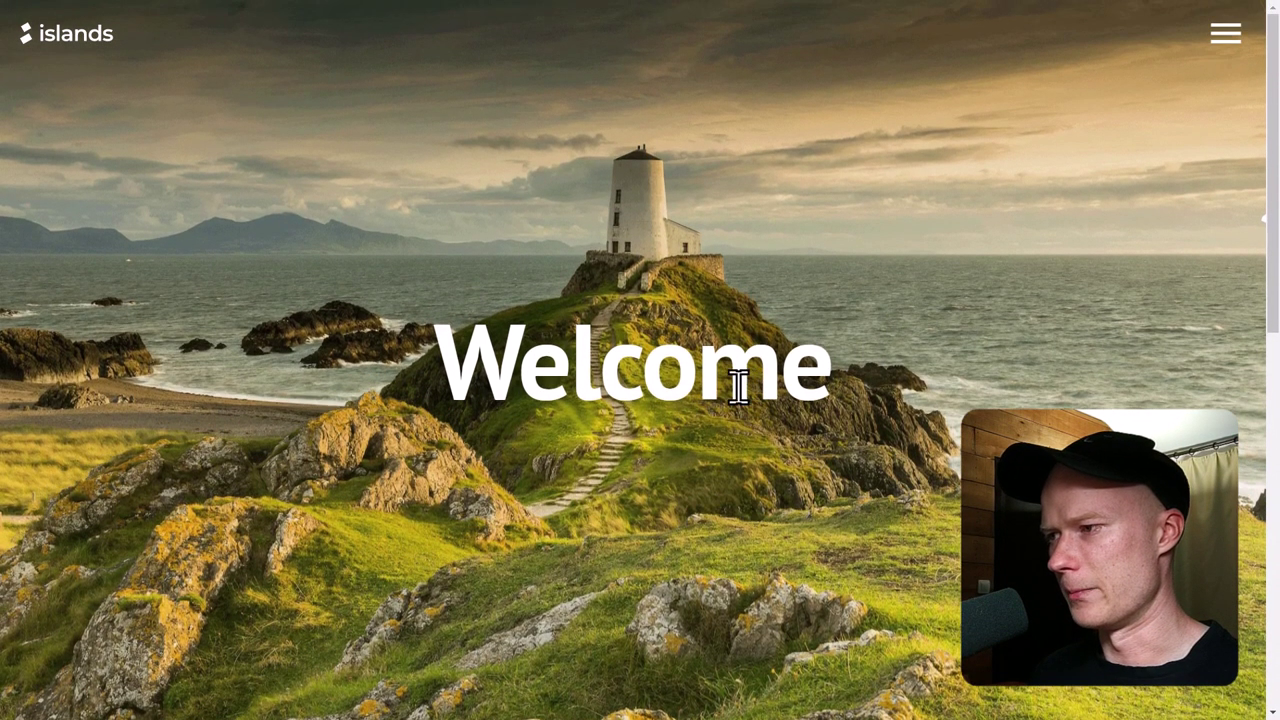
Step: Switch to the finished islands example site and examine the Welcome heading placed over the parallax landscape
drag(440, 368, 812, 381)
click(889, 339)
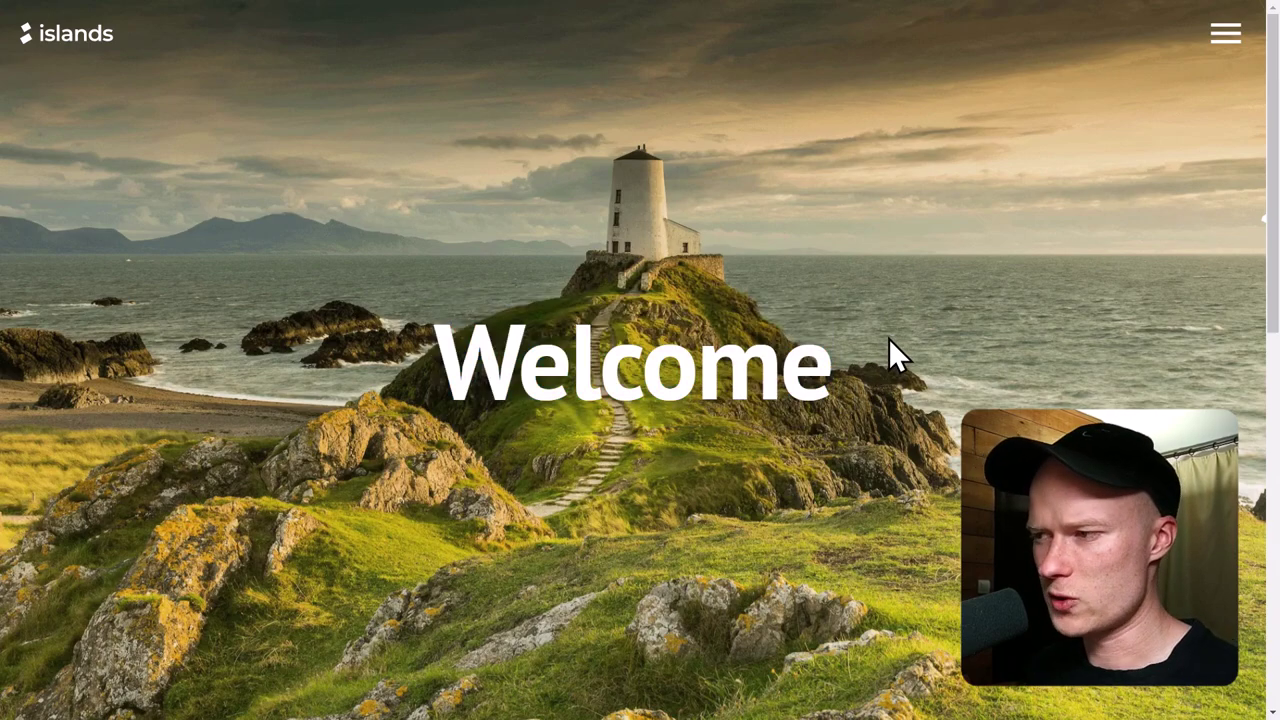